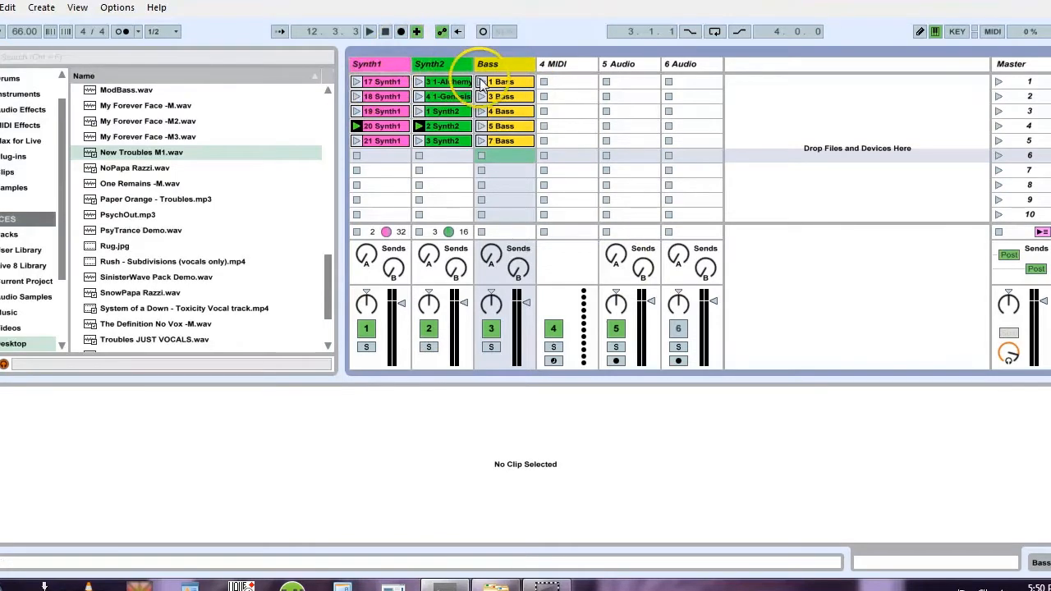
# Step: Launch scenes 1 through 5 one after another to audition their clips, and stop all clips
pyautogui.click(999, 83)
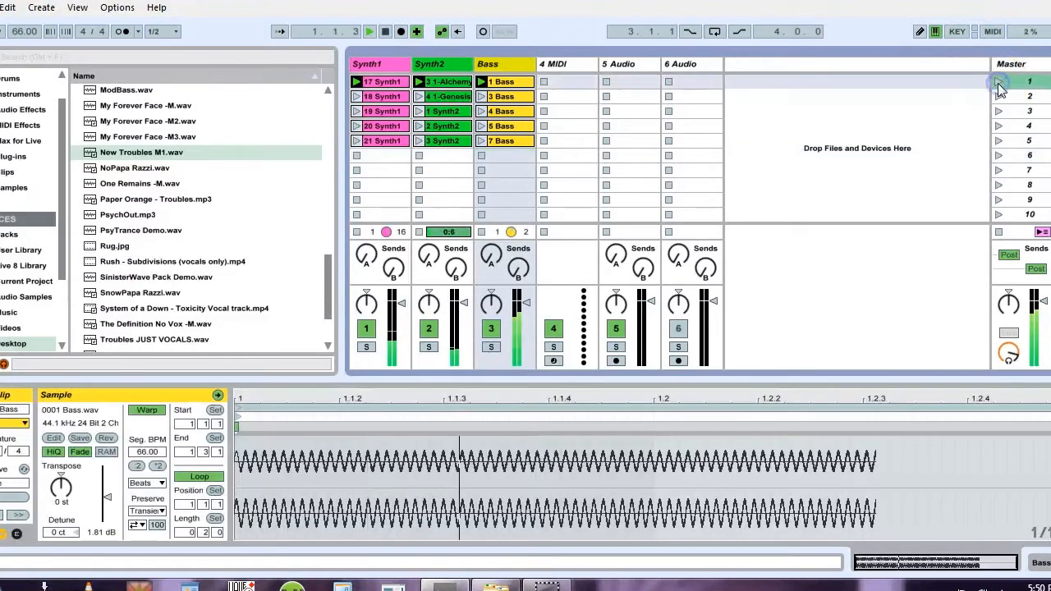
pyautogui.click(999, 96)
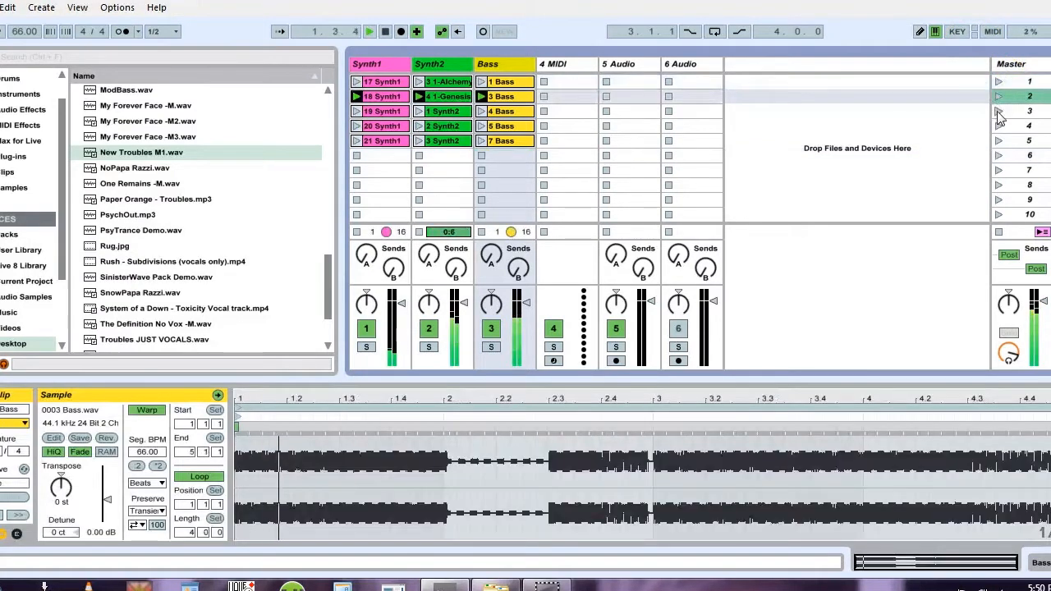
pyautogui.click(999, 111)
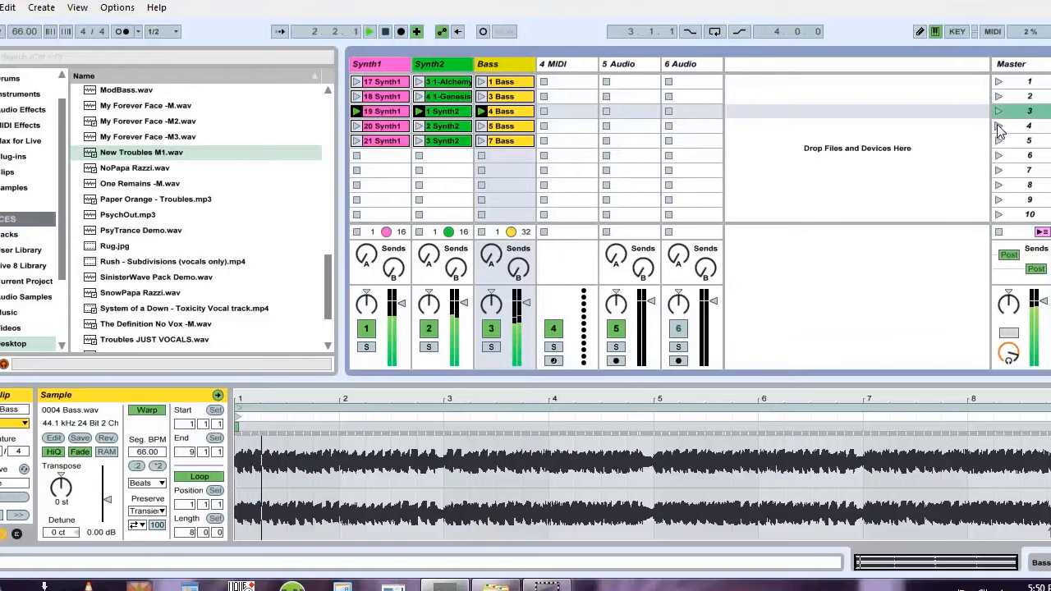
pyautogui.click(999, 125)
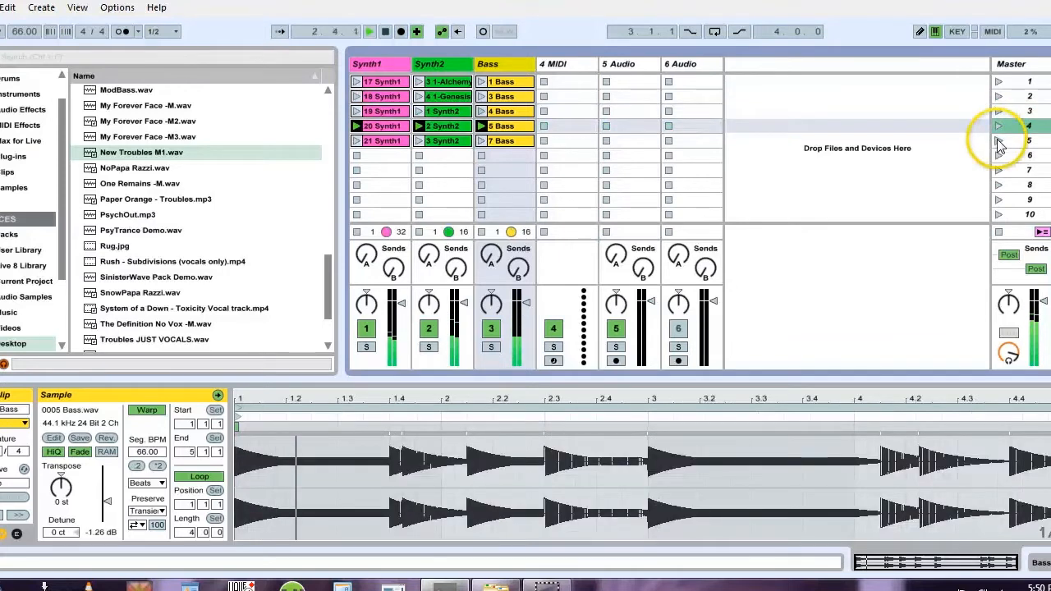
pyautogui.click(999, 140)
pyautogui.click(999, 231)
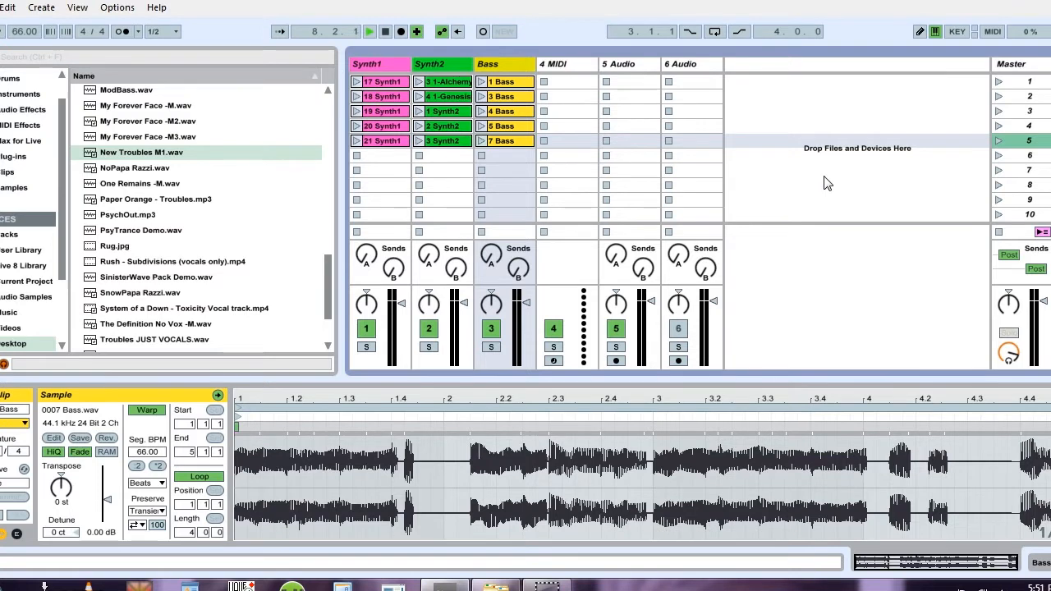
# Step: Create a new Live set, accepting that audio stops, and show the Audio Samples folder in the browser
pyautogui.hotkey('ctrl', 'n')
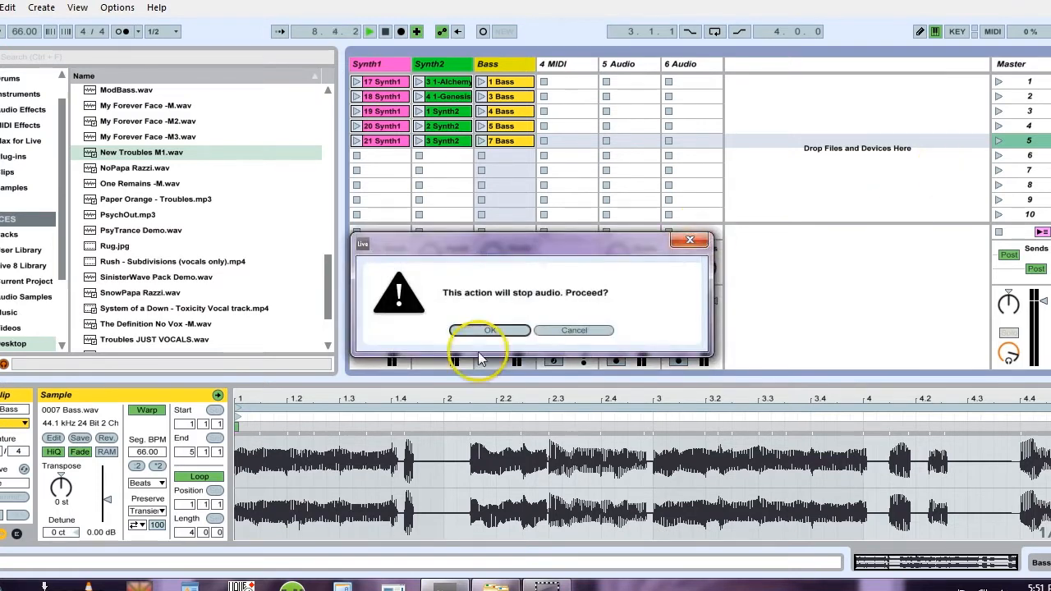
pyautogui.click(479, 330)
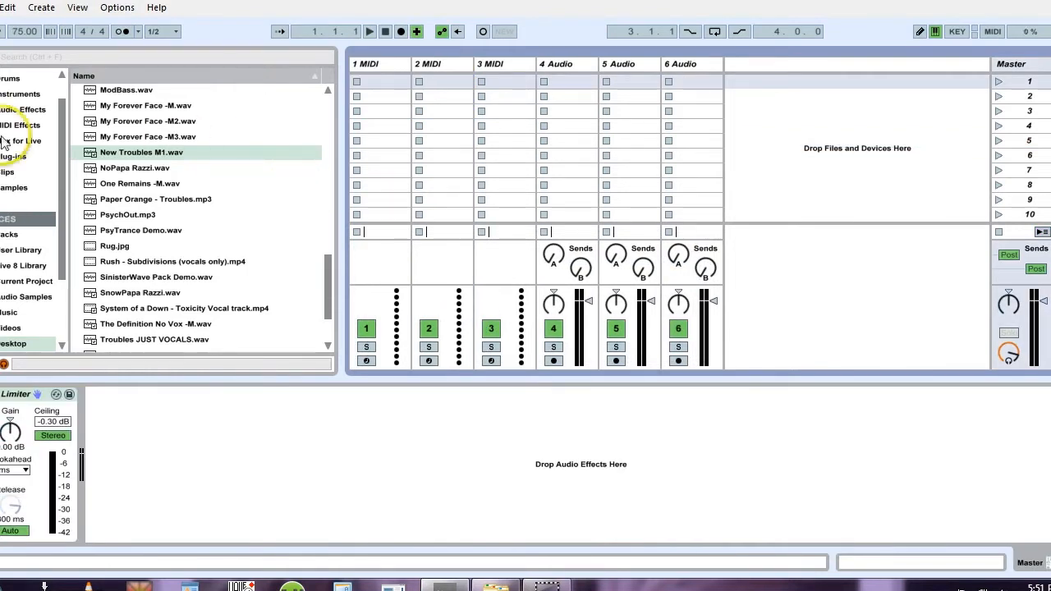
pyautogui.click(22, 299)
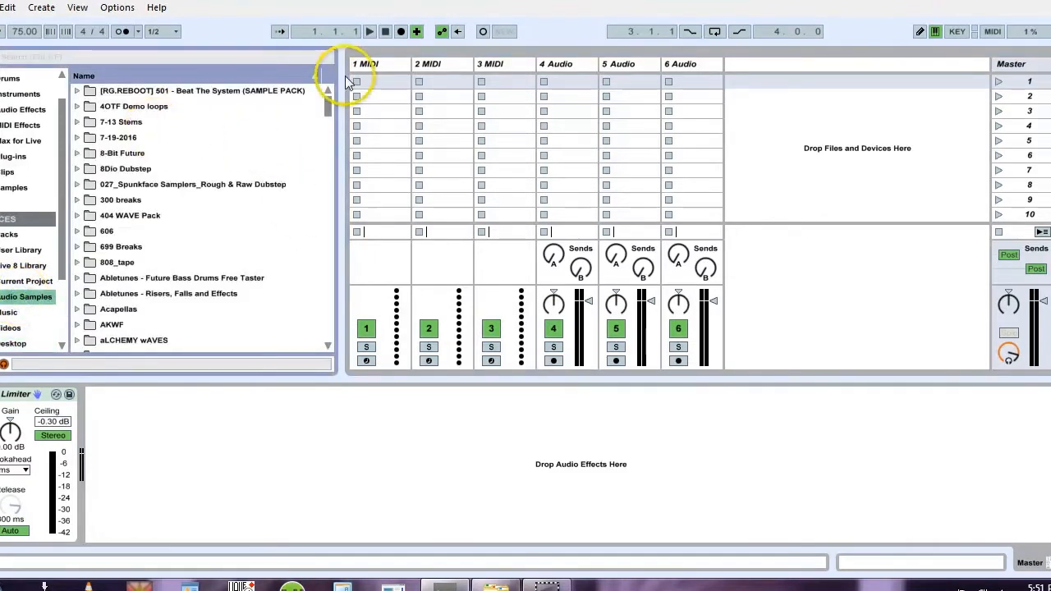
pyautogui.moveTo(325, 105); pyautogui.dragTo(324, 89)
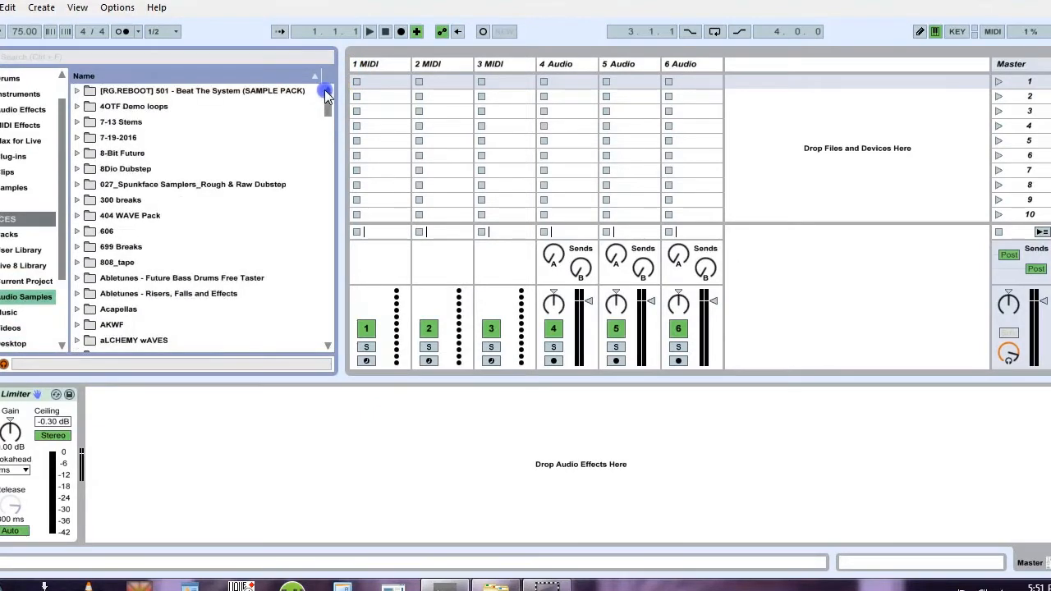
pyautogui.click(77, 169)
pyautogui.click(87, 199)
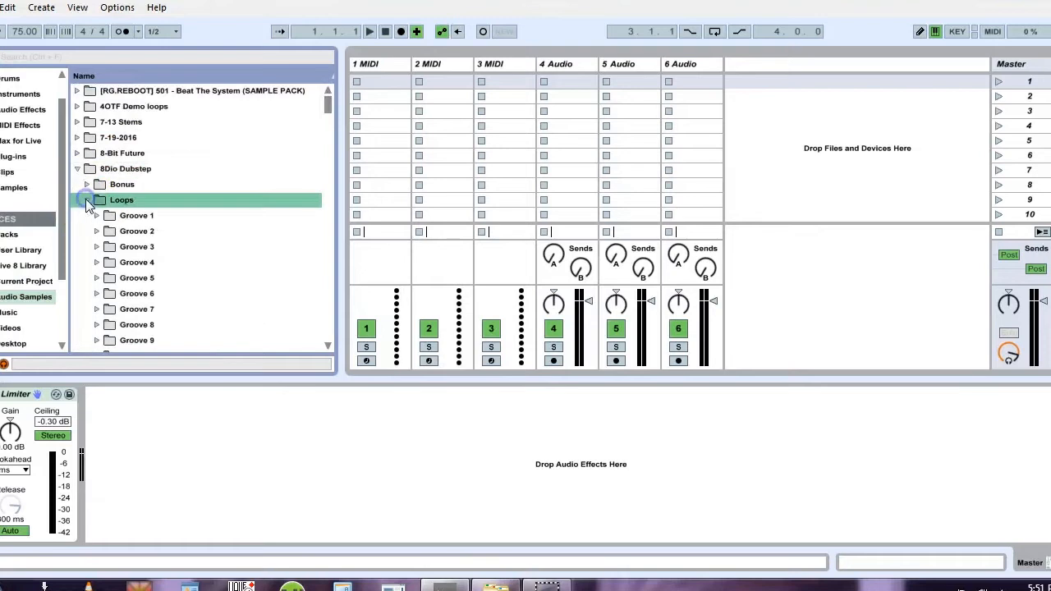
pyautogui.click(97, 216)
pyautogui.click(97, 217)
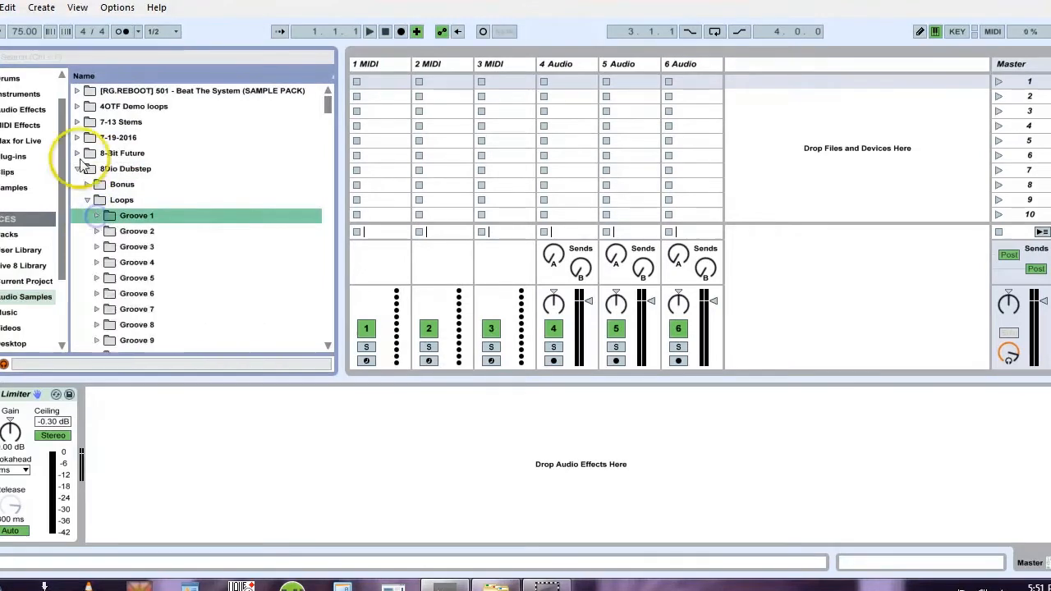
pyautogui.click(76, 168)
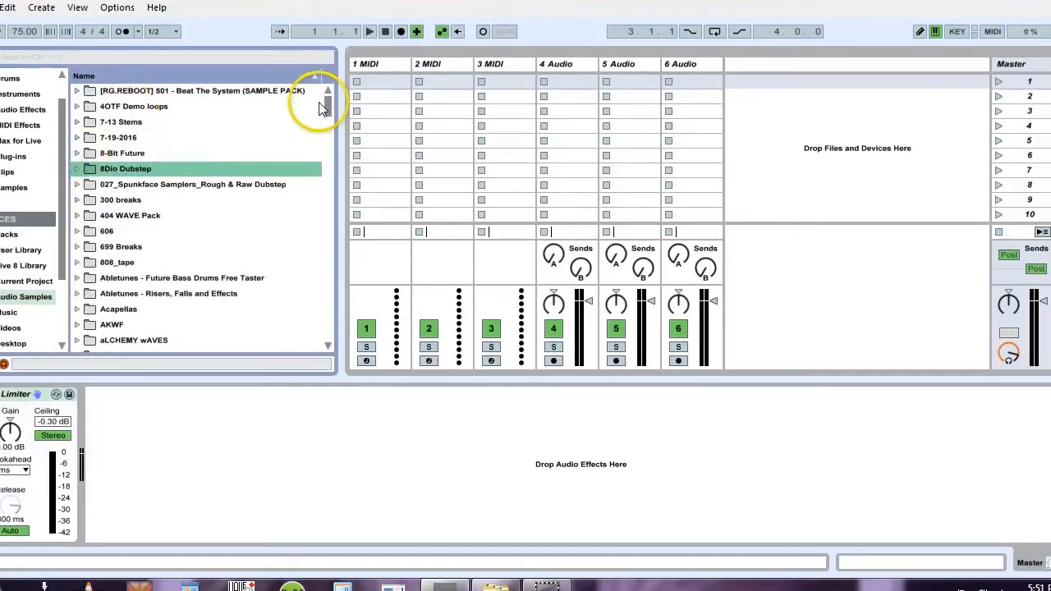
# Step: Expand the Beats folder of the Electro Hip Hop sample pack
pyautogui.moveTo(326, 109); pyautogui.dragTo(327, 171)
pyautogui.click(78, 280)
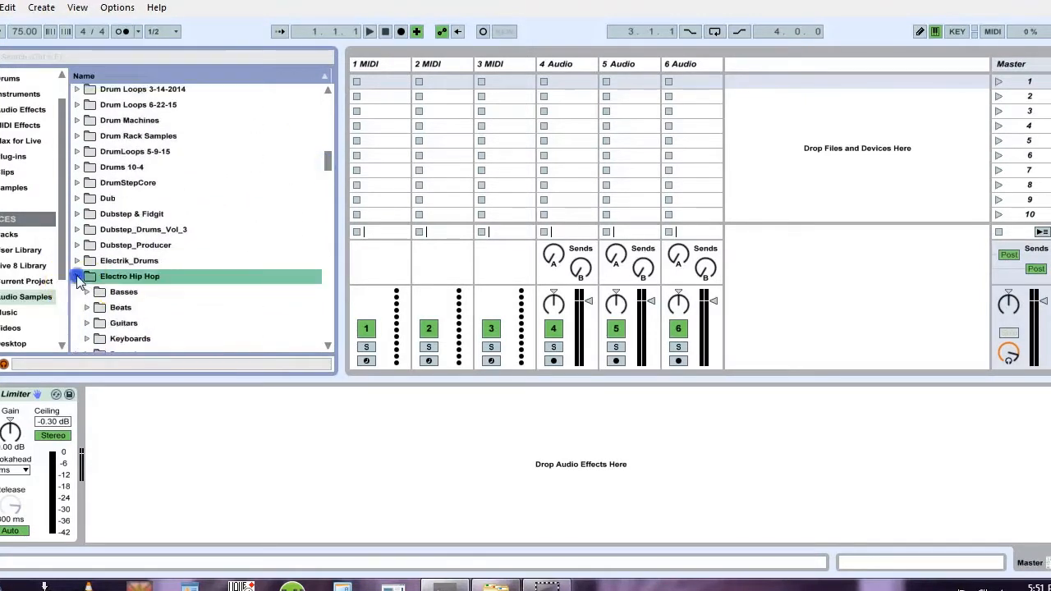
pyautogui.moveTo(328, 165); pyautogui.dragTo(327, 167)
pyautogui.click(85, 219)
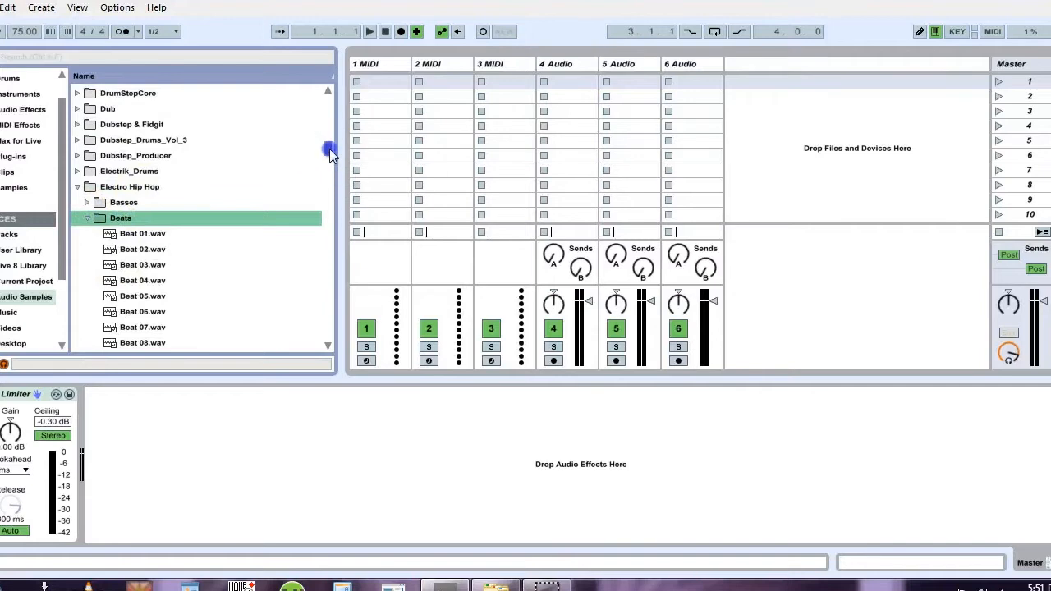
# Step: Preview the beat loops from Beat 11 to Beat 14 and place Beat 14.wav in the second clip slot of track 4 Audio
pyautogui.moveTo(330, 149); pyautogui.dragTo(329, 163)
pyautogui.click(124, 120)
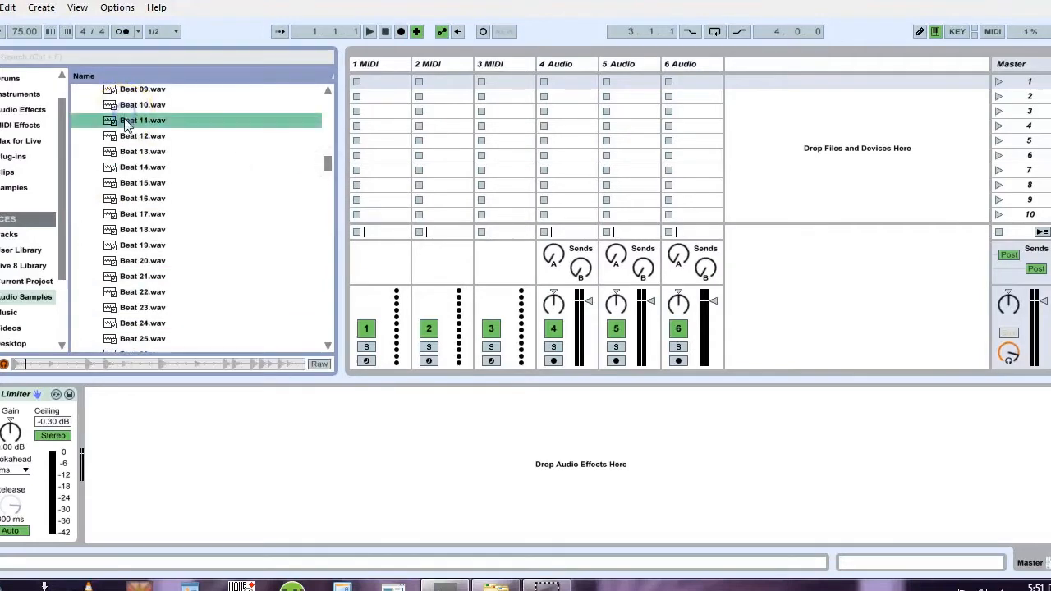
pyautogui.click(125, 136)
pyautogui.click(128, 152)
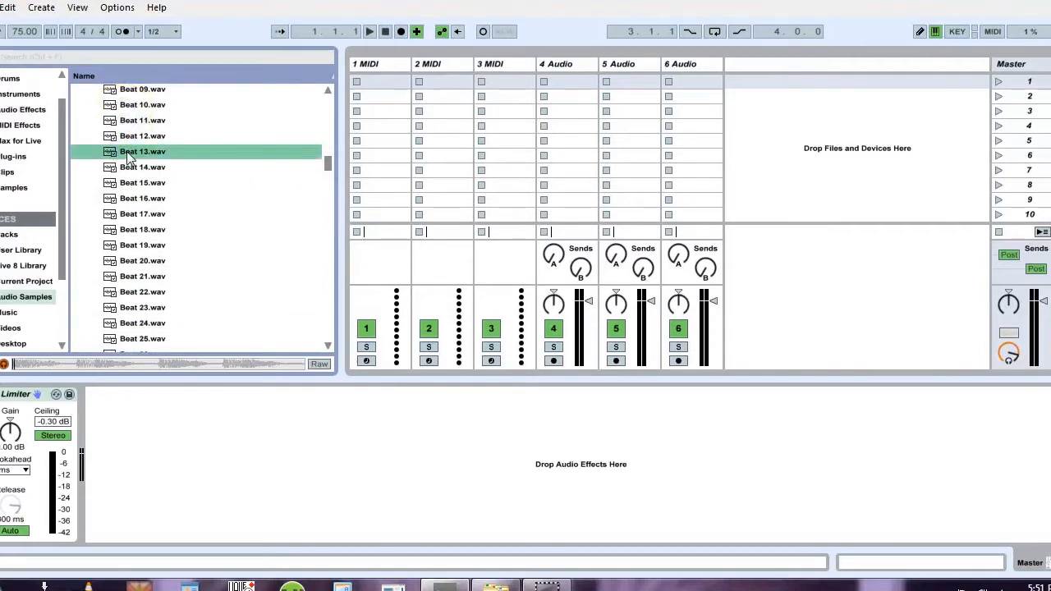
pyautogui.press('Down')
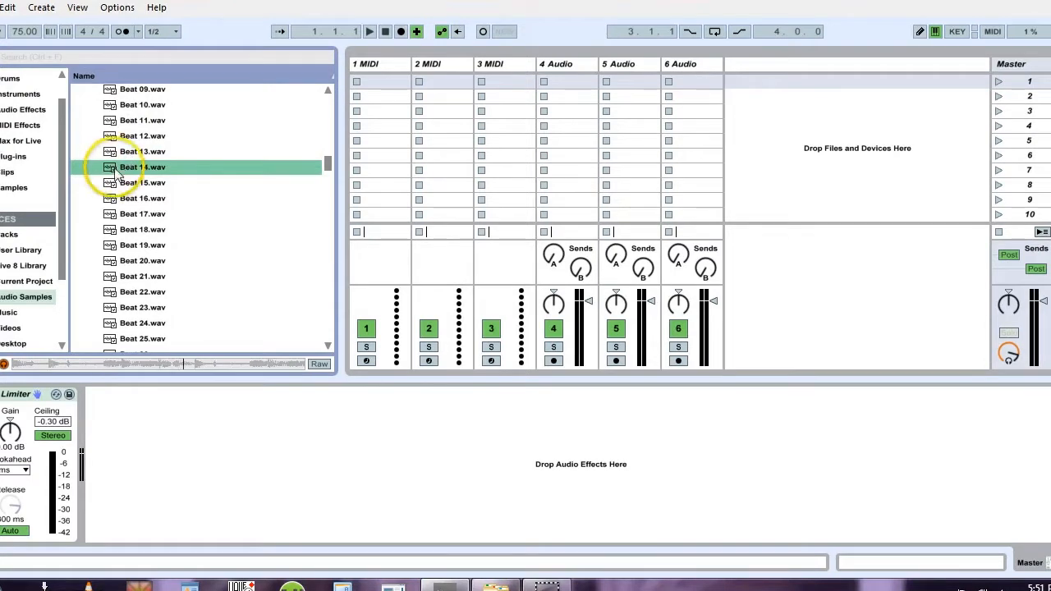
pyautogui.moveTo(118, 166); pyautogui.dragTo(546, 101)
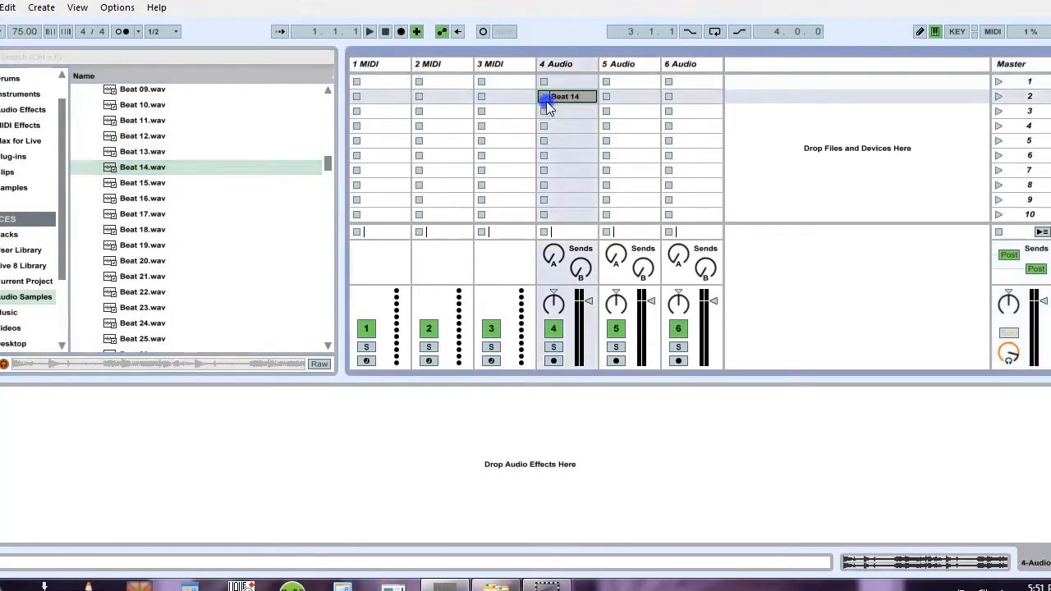
# Step: Preview the loops from Beat 15 onward and place Beat 19.wav in the slot below Beat 14 on track 4 Audio
pyautogui.click(138, 182)
pyautogui.press('Down')
pyautogui.press('Down')
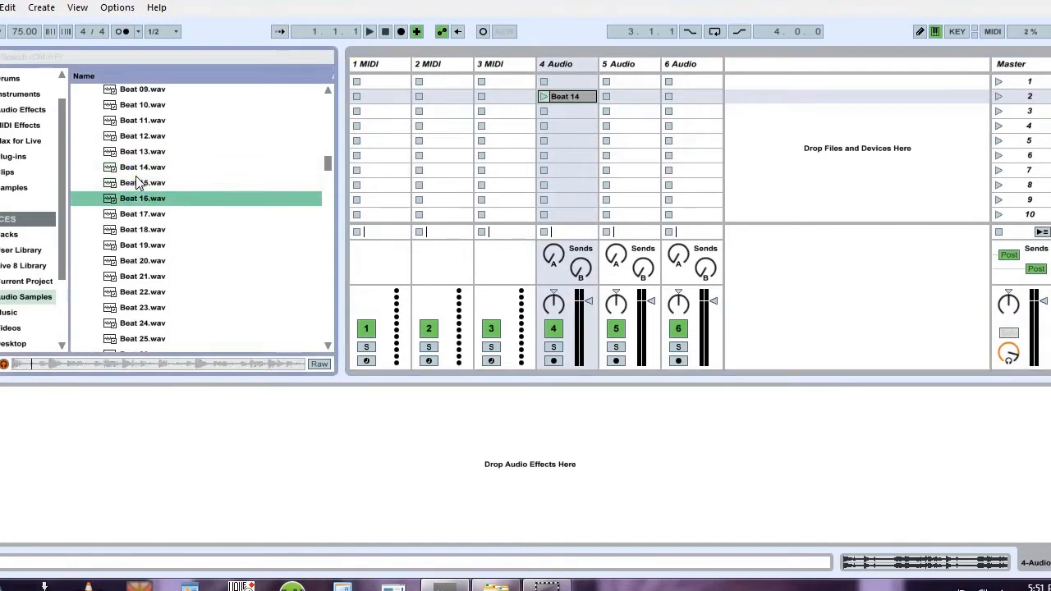
pyautogui.press('Down')
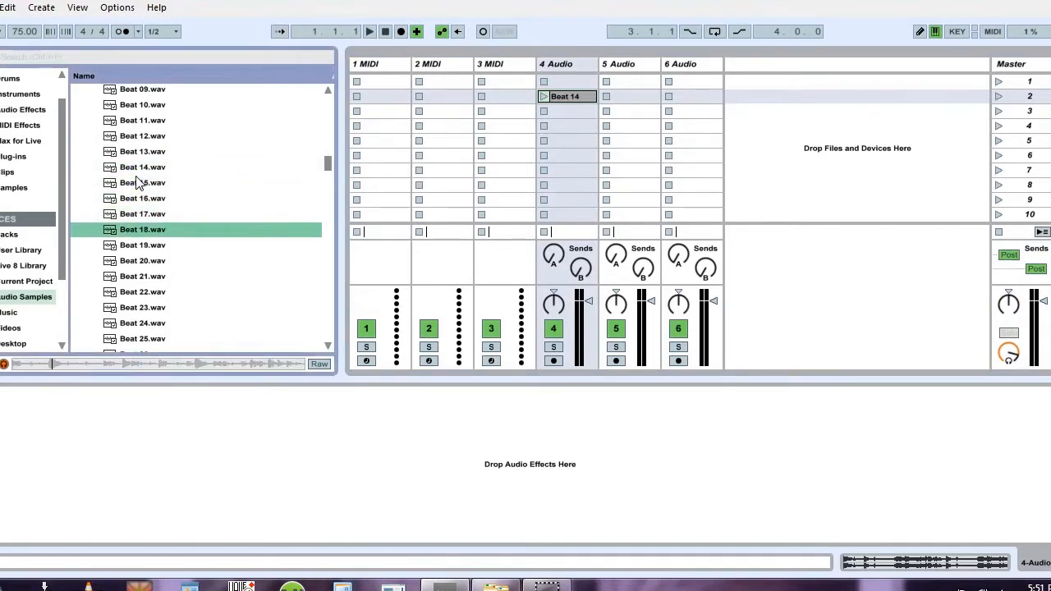
pyautogui.press('Down')
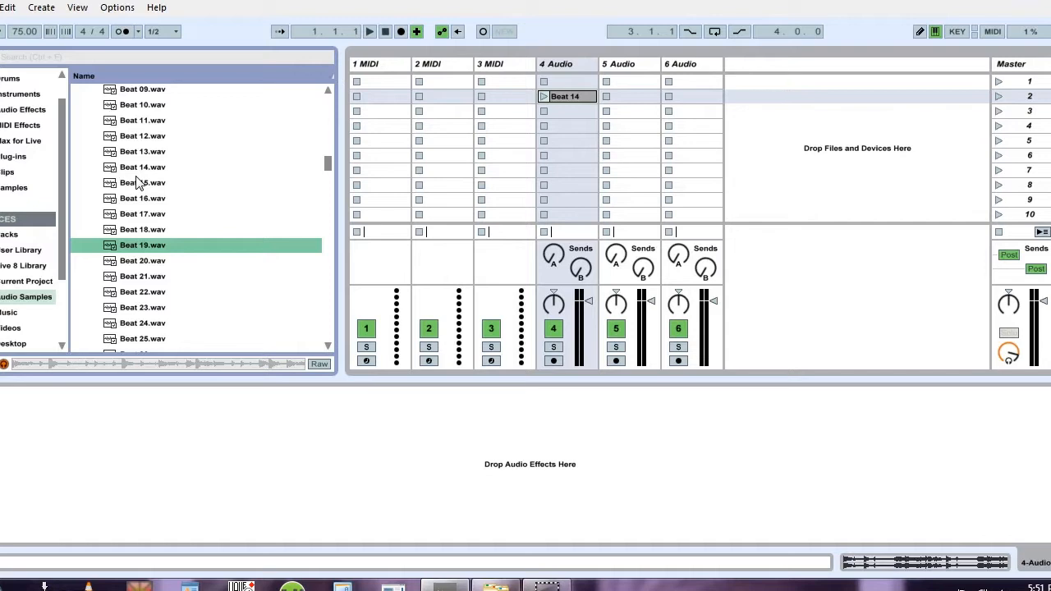
pyautogui.click(126, 248)
pyautogui.moveTo(596, 131); pyautogui.dragTo(559, 112)
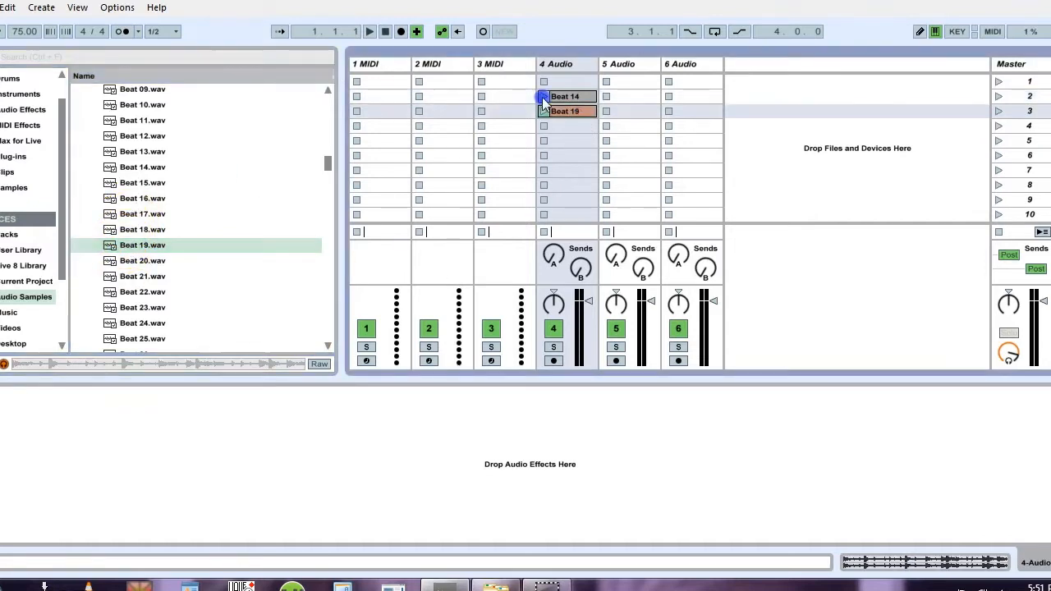
# Step: Play the Beat 14 clip and inspect its sample settings and the Limiter on the Master track
pyautogui.click(544, 96)
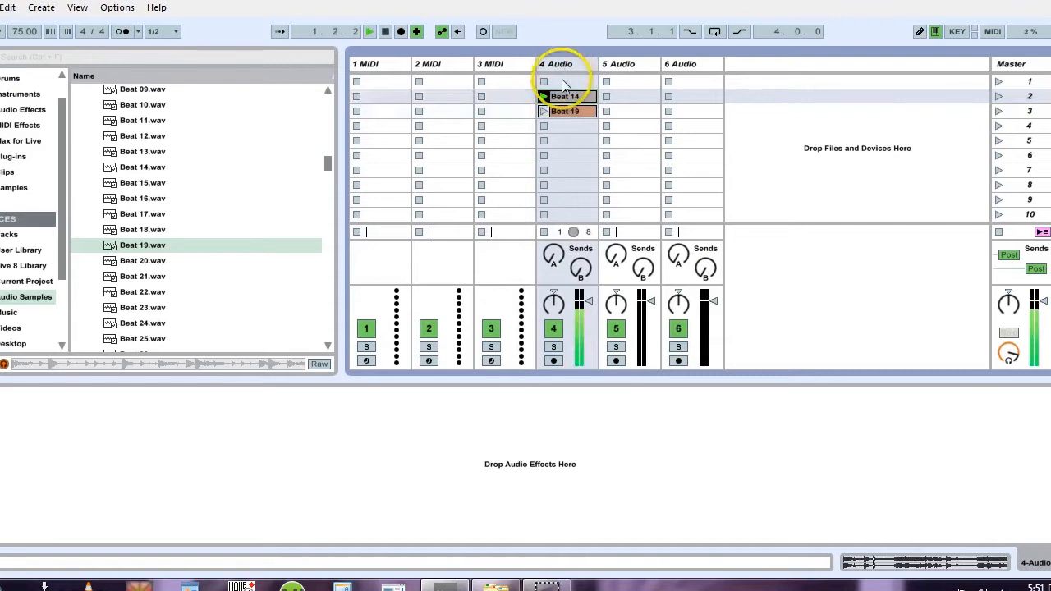
pyautogui.click(564, 98)
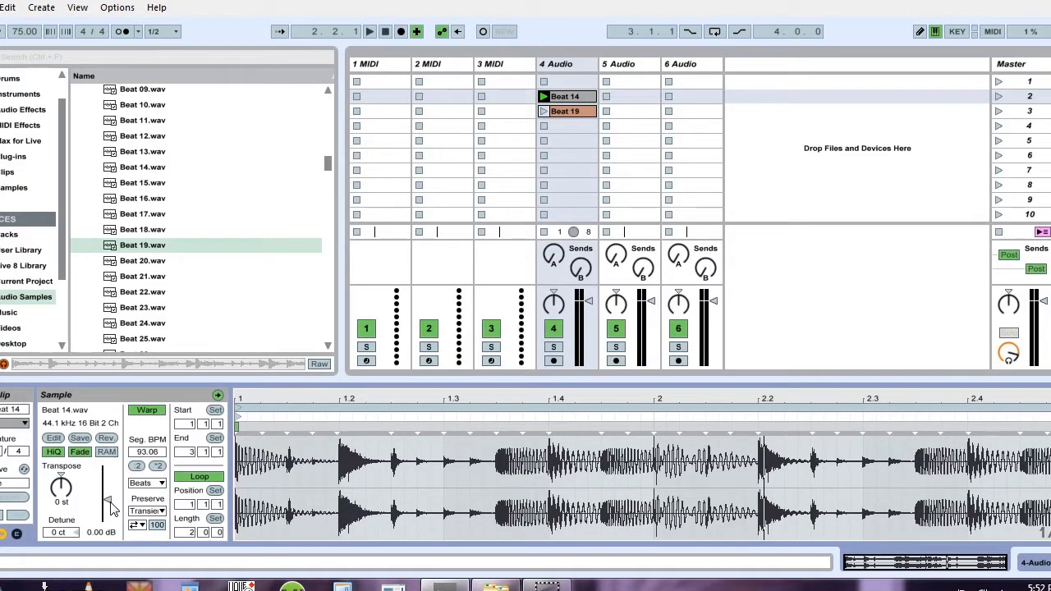
pyautogui.click(1024, 69)
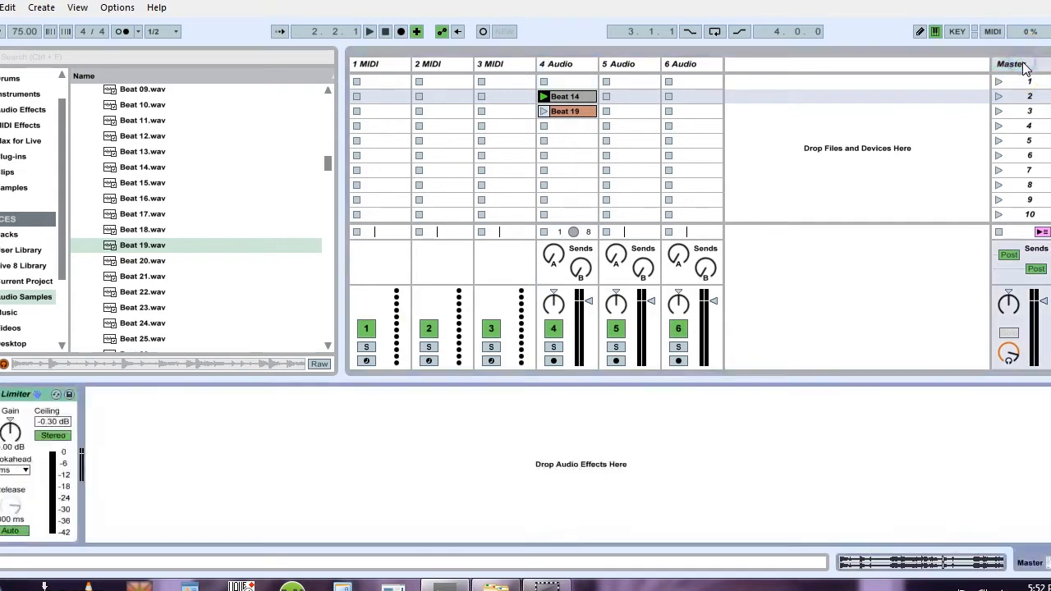
pyautogui.click(556, 63)
# Step: Set the clip gain of both the Beat 14 and Beat 19 clips to 3.50 dB
pyautogui.click(563, 97)
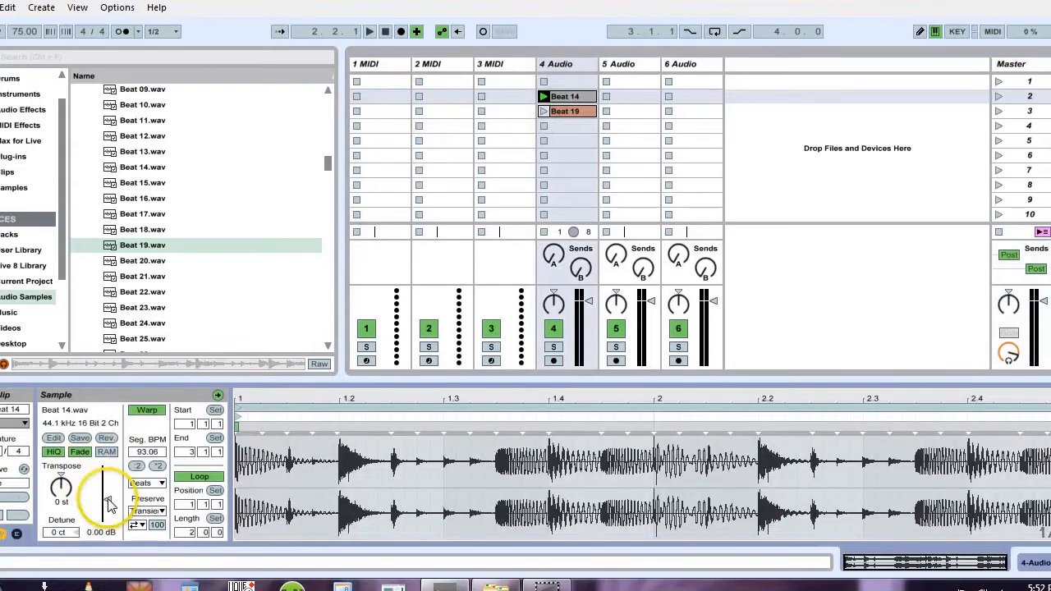
pyautogui.moveTo(108, 501); pyautogui.dragTo(108, 494)
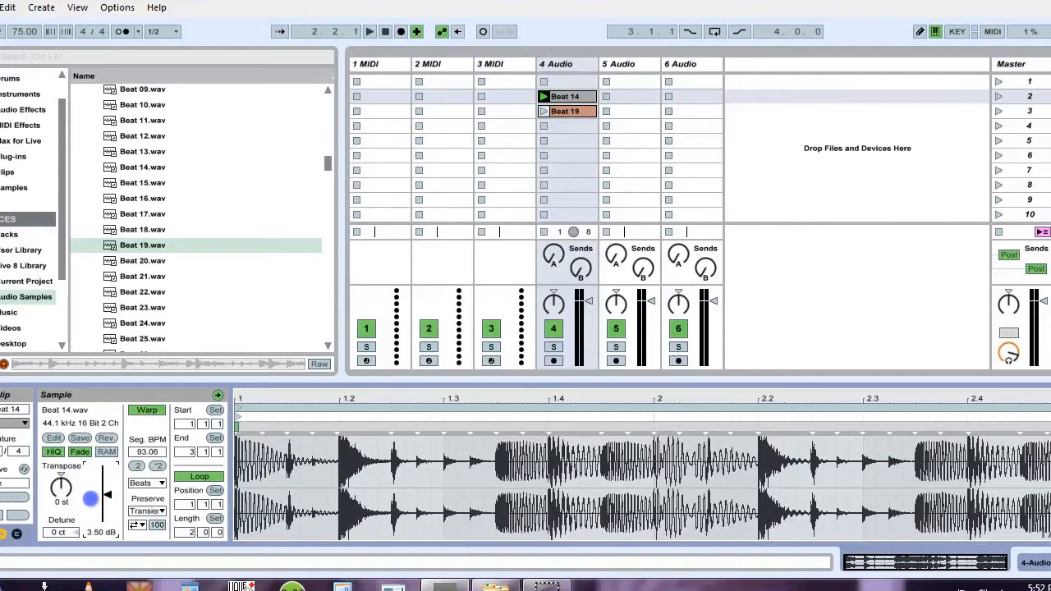
pyautogui.click(565, 111)
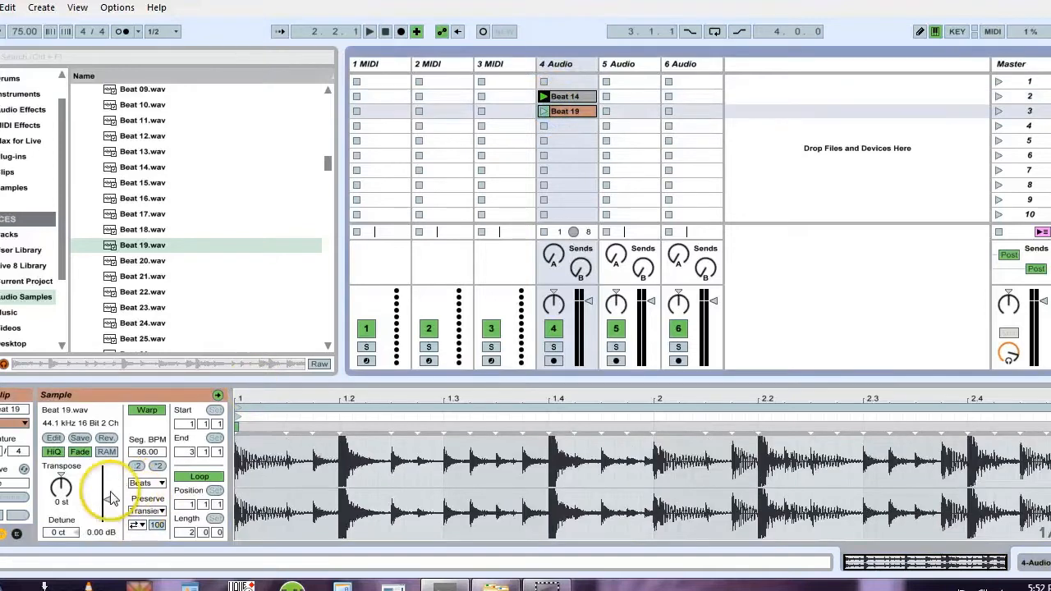
pyautogui.moveTo(95, 503); pyautogui.dragTo(89, 496)
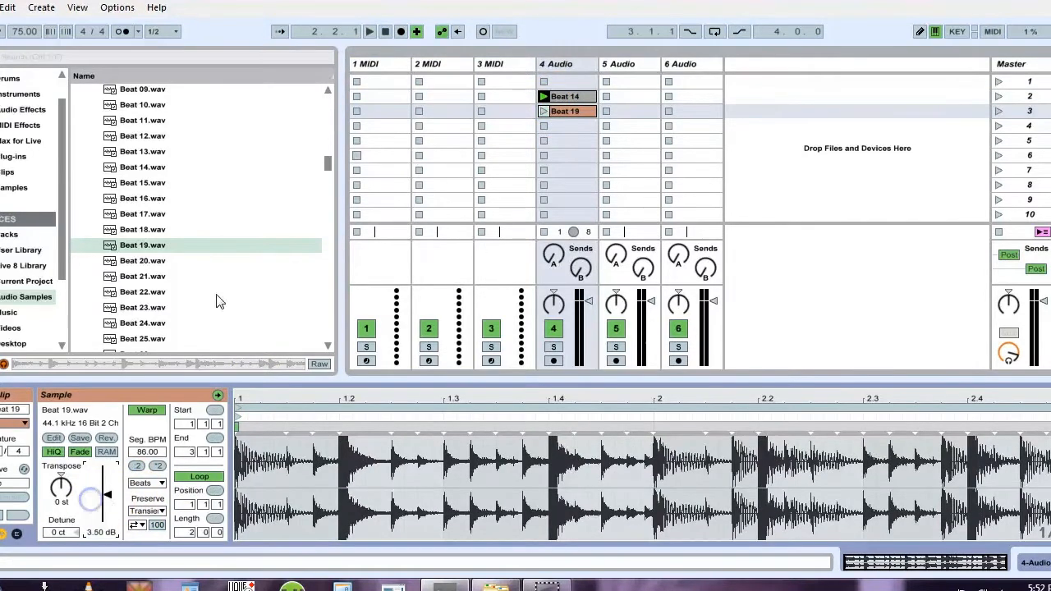
# Step: Play the Beat 14 clip again to check how it sounds with its new gain
pyautogui.click(544, 97)
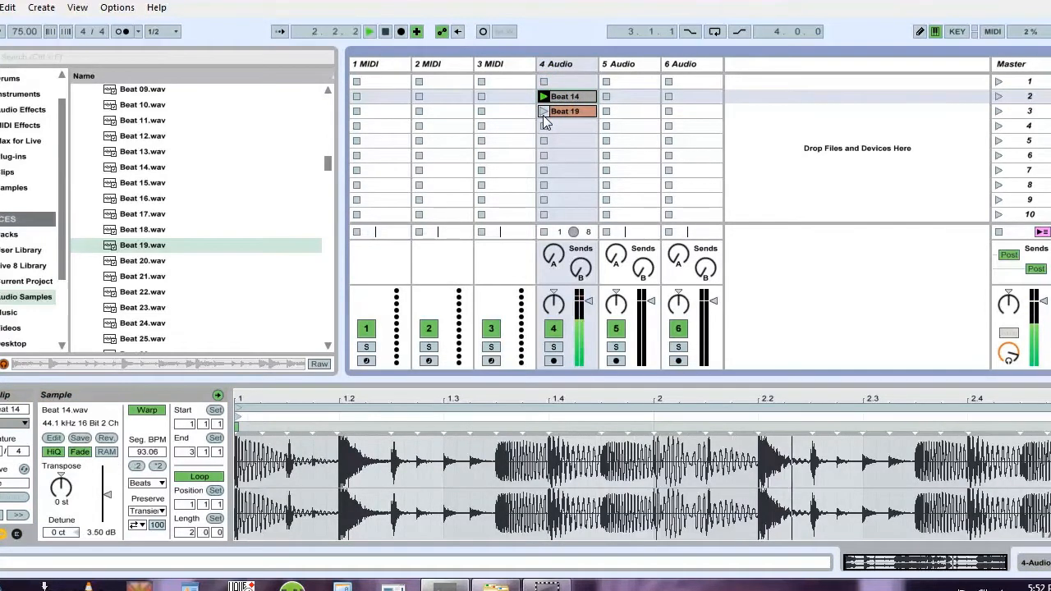
pyautogui.click(544, 127)
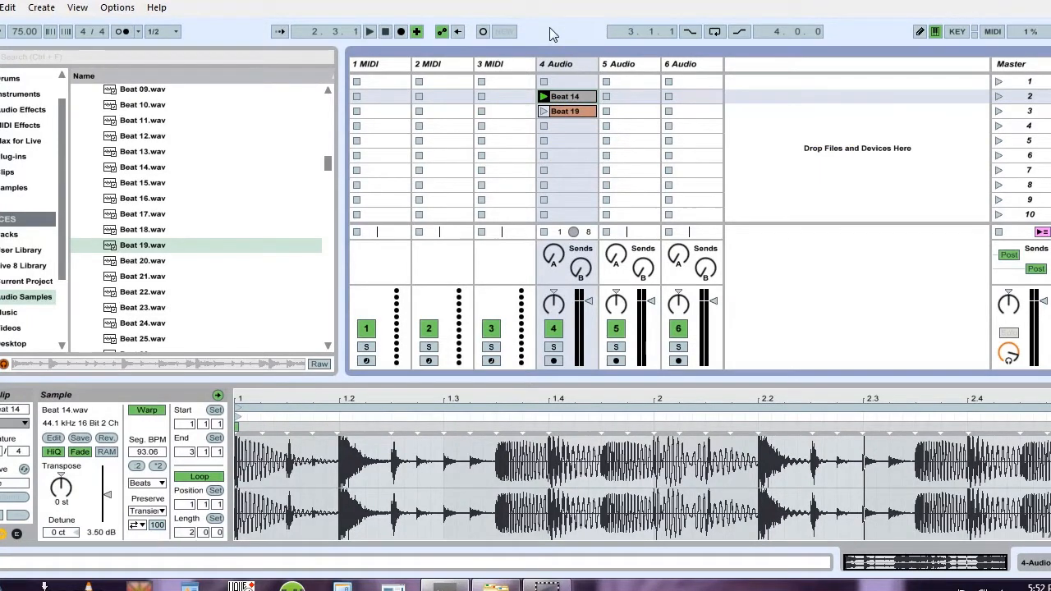
pyautogui.click(544, 95)
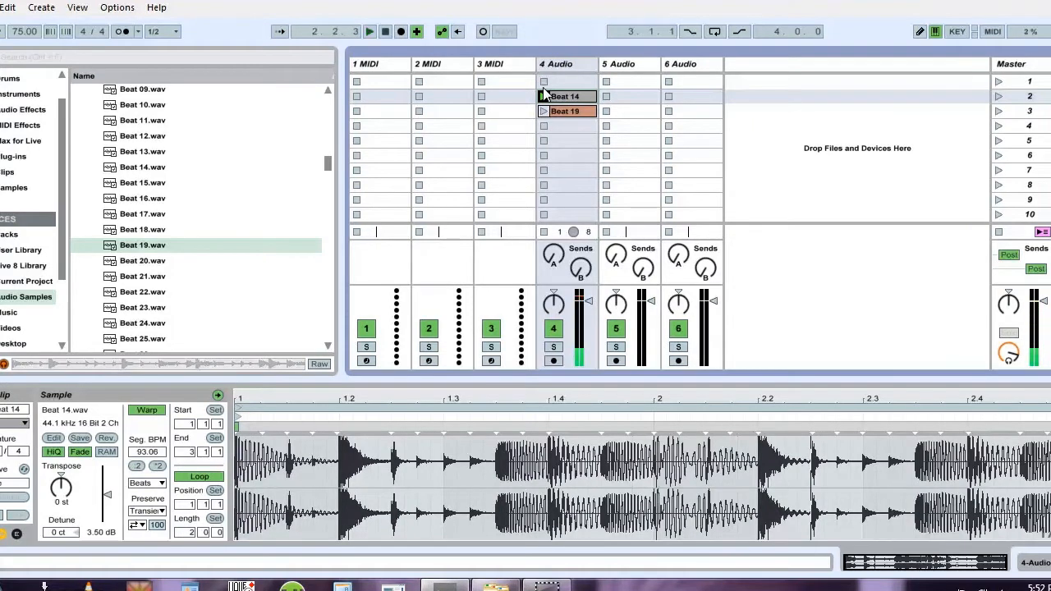
pyautogui.click(562, 99)
pyautogui.click(493, 483)
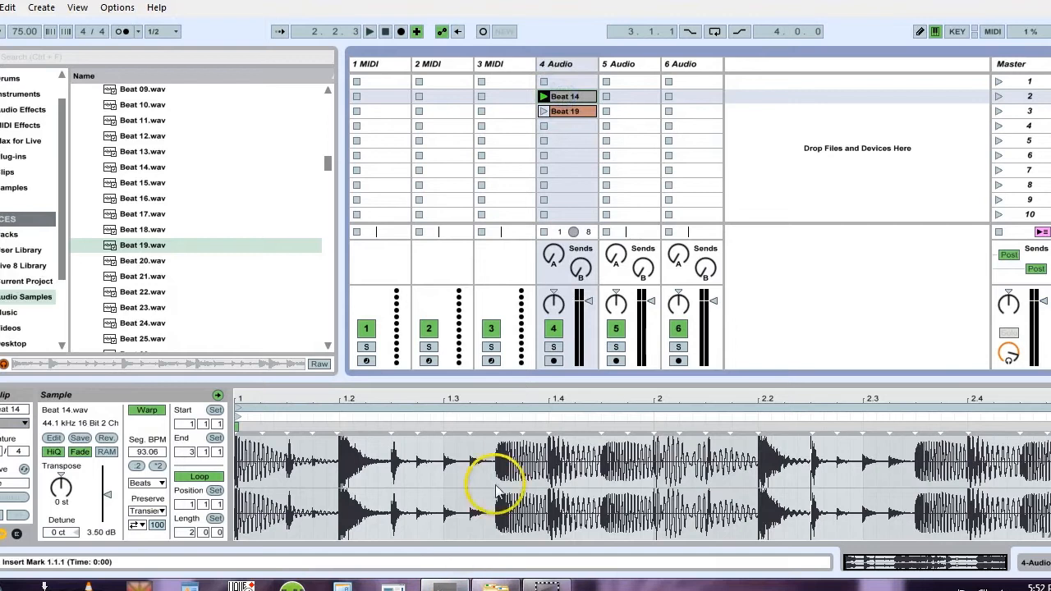
pyautogui.rightClick(499, 469)
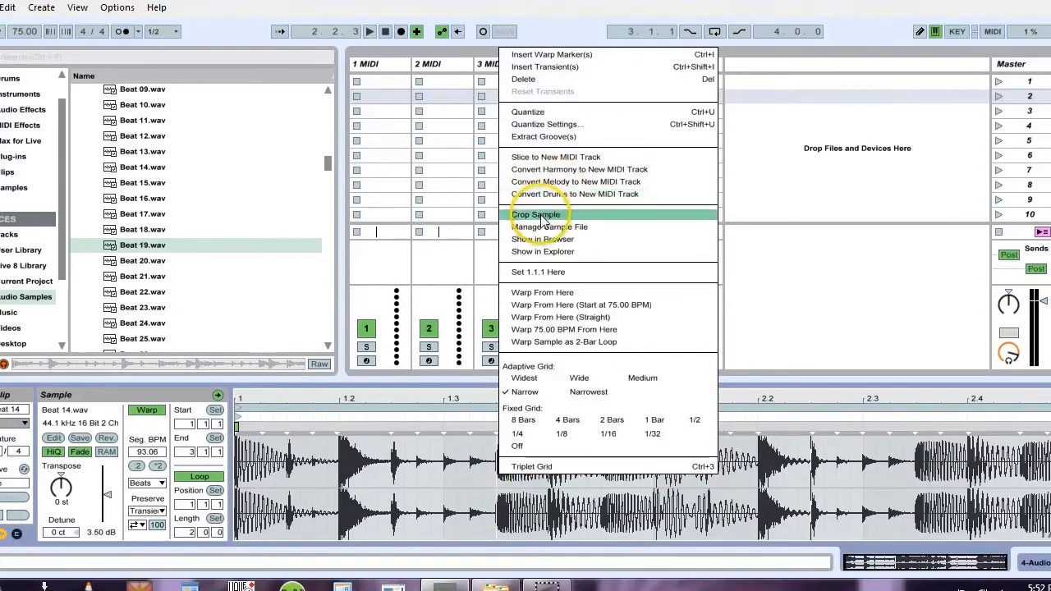
pyautogui.click(539, 163)
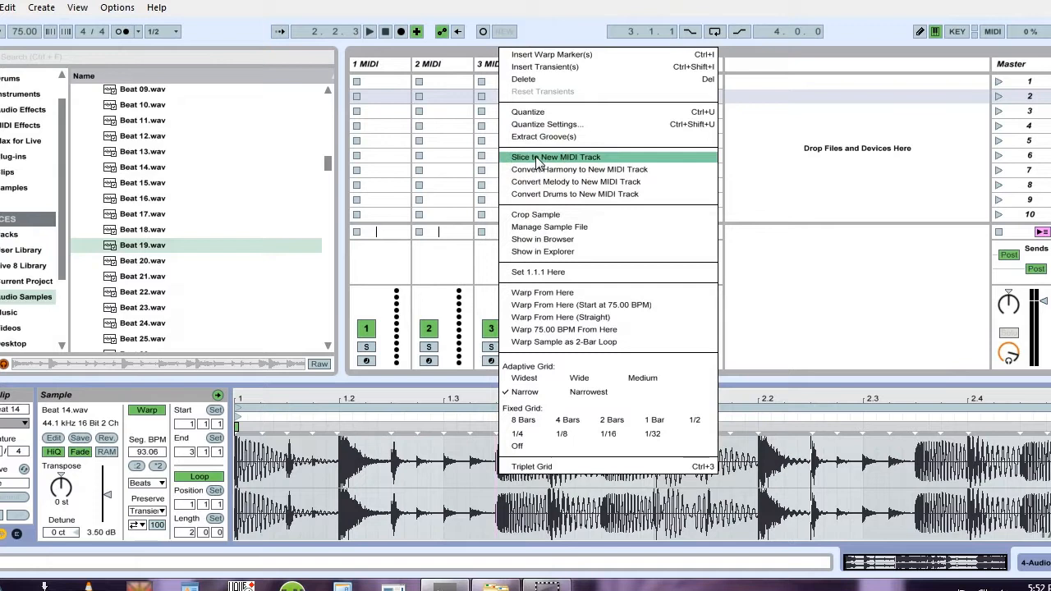
pyautogui.click(538, 161)
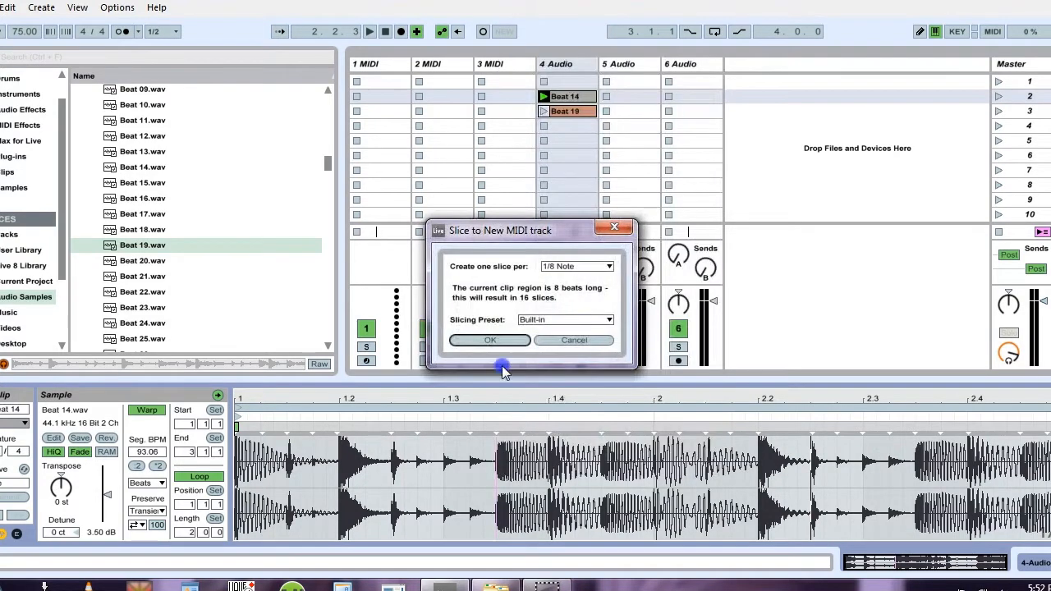
pyautogui.click(562, 339)
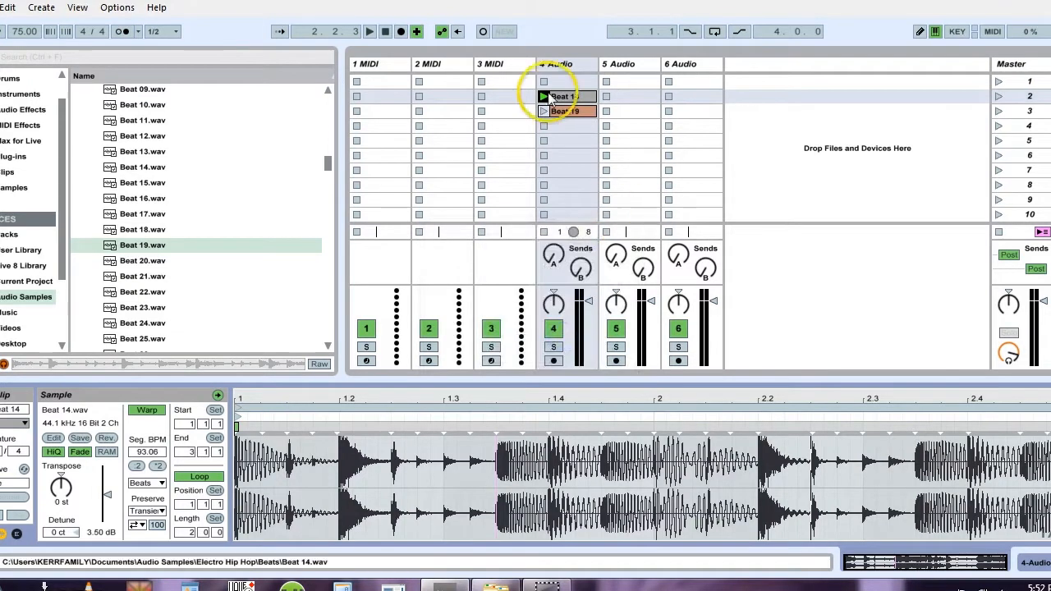
# Step: Move the Beat 14 and Beat 19 clips from the Session View to the start of track 4 in the Arrangement and reactivate arrangement playback
pyautogui.keyDown('shift'); pyautogui.click(557, 110); pyautogui.keyUp('shift')
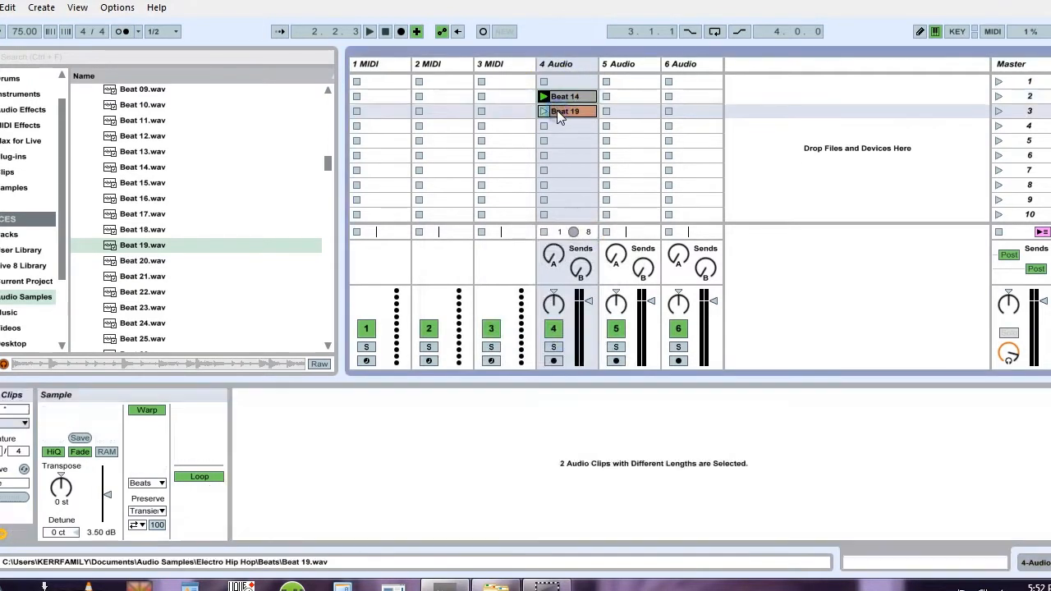
pyautogui.press('Delete')
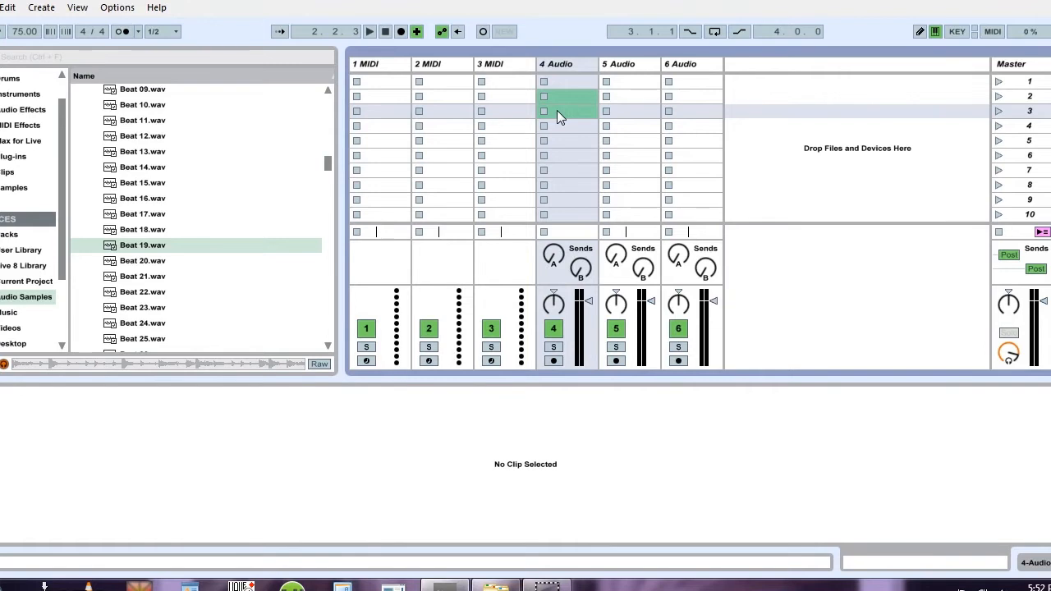
pyautogui.press('Tab')
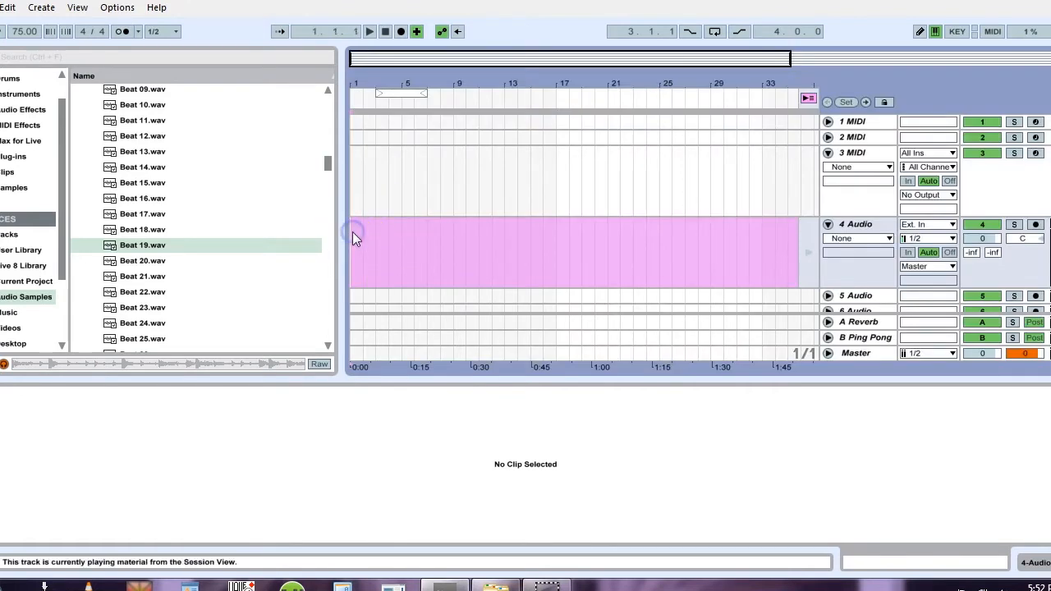
pyautogui.hotkey('ctrl', 'v')
pyautogui.click(807, 99)
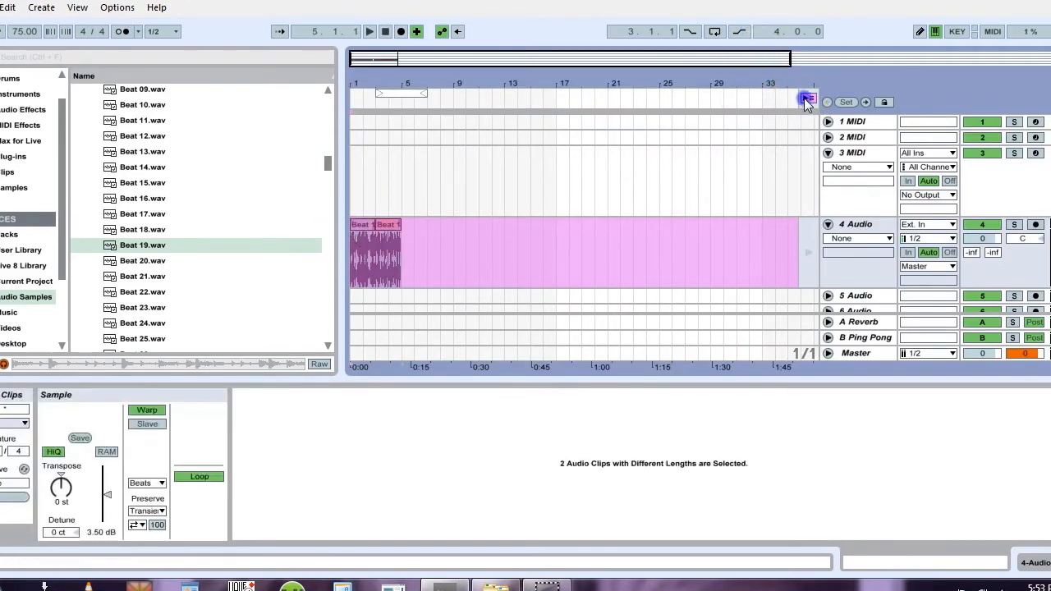
# Step: Split the Beat 14 clip at 1.1.3 to separate its first hit, then play the remainder to check the cut
pyautogui.press('space')
pyautogui.moveTo(358, 81); pyautogui.dragTo(357, 80)
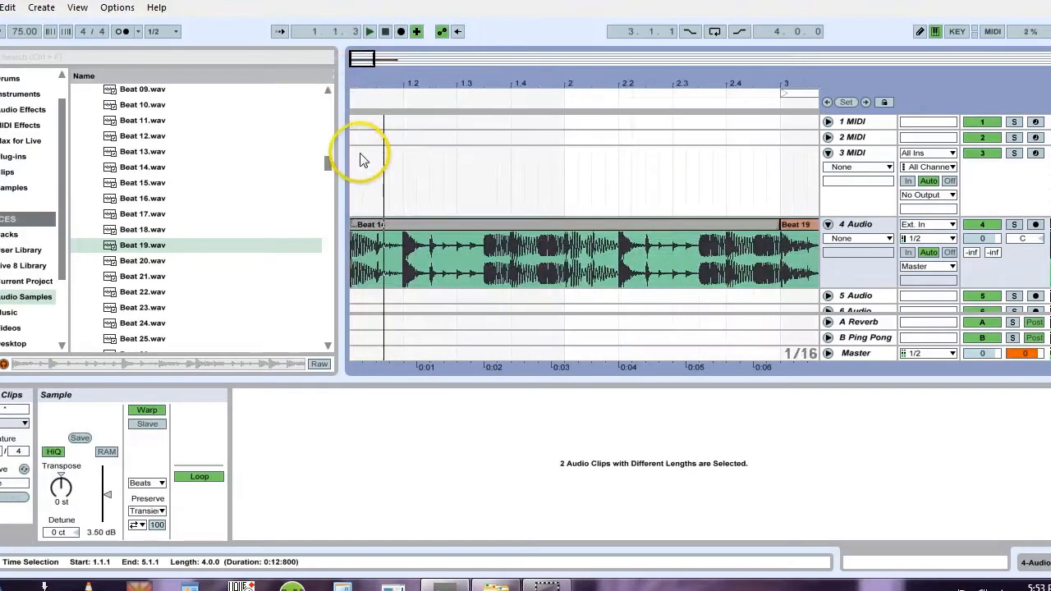
pyautogui.moveTo(376, 246); pyautogui.dragTo(352, 251)
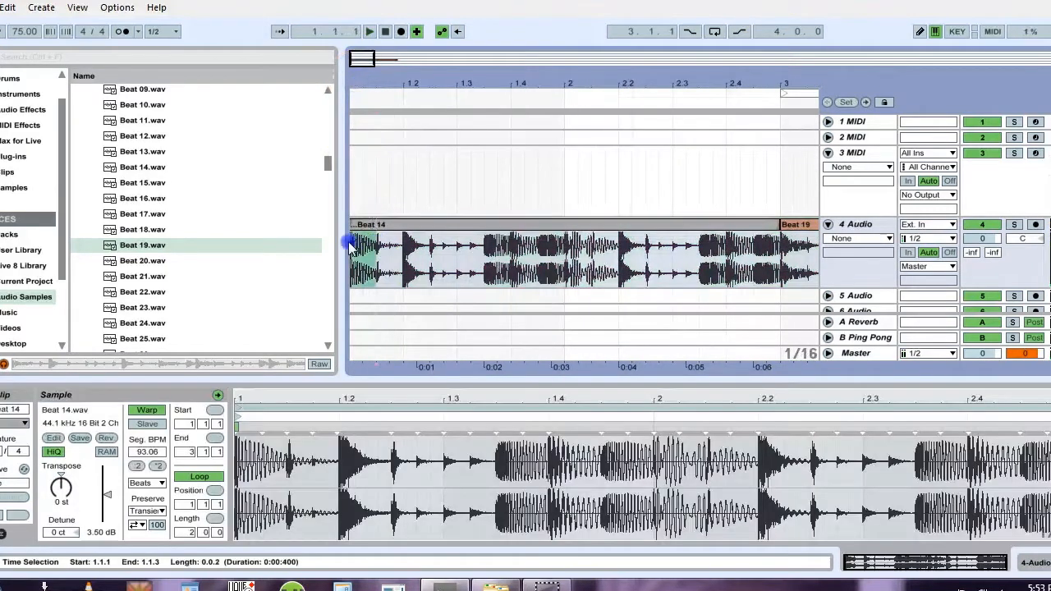
pyautogui.hotkey('ctrl', 'e')
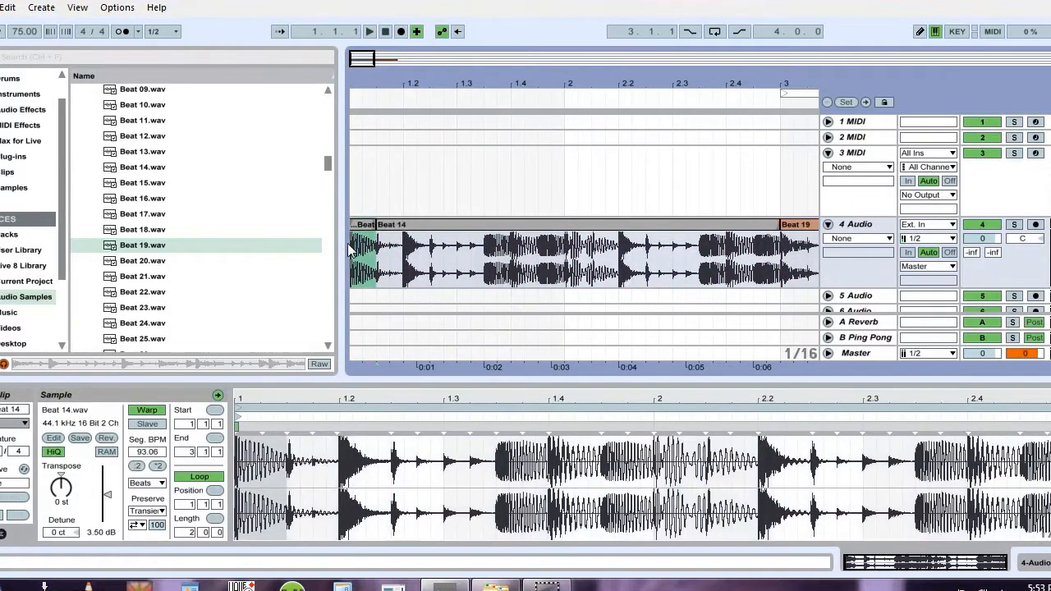
pyautogui.click(385, 226)
pyautogui.press('space')
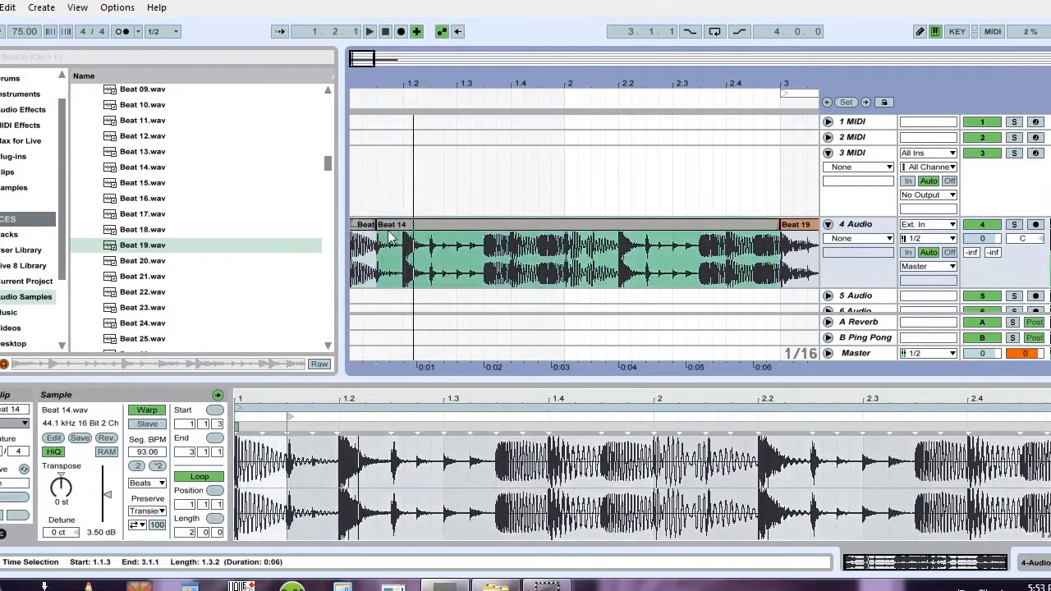
# Step: Split the Beat 14 clip at 1.2.1 and 1.2.3 to isolate the second hit, and audition the slice
pyautogui.click(400, 242)
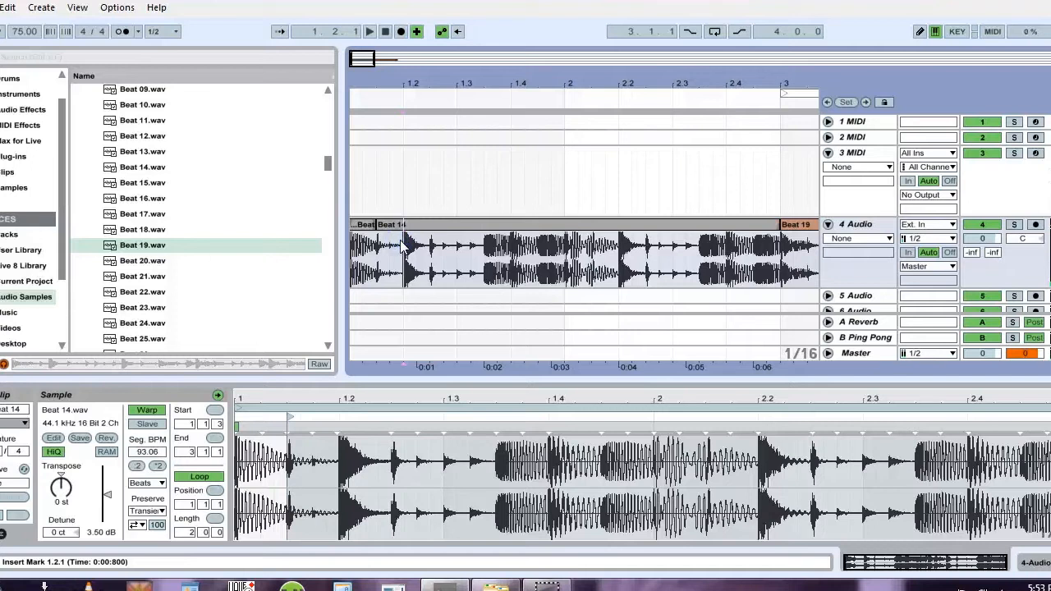
pyautogui.hotkey('ctrl', 'e')
pyautogui.press('space')
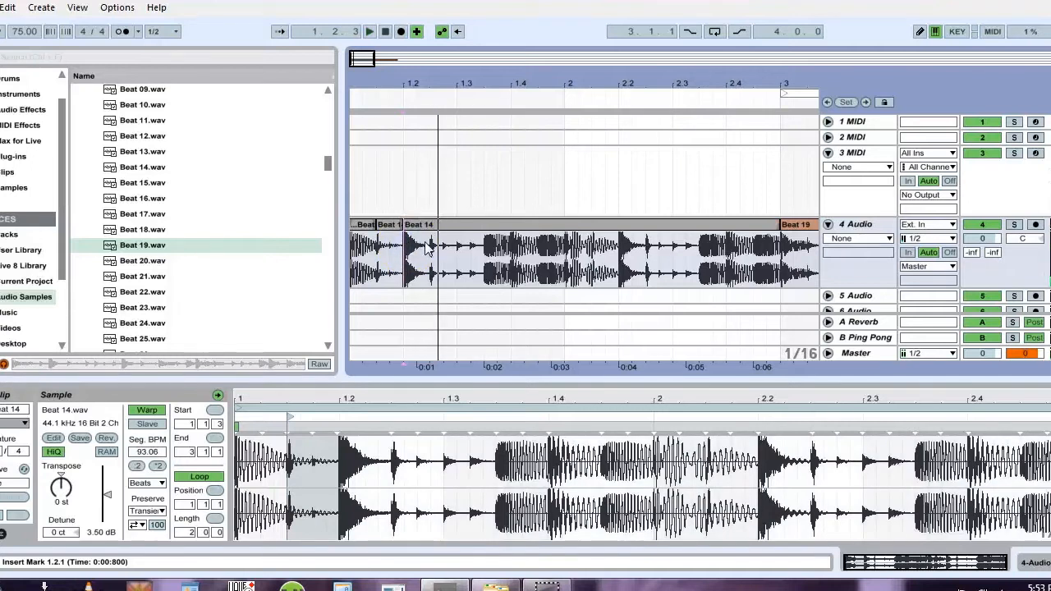
pyautogui.click(426, 244)
pyautogui.hotkey('ctrl', 'e')
pyautogui.click(418, 225)
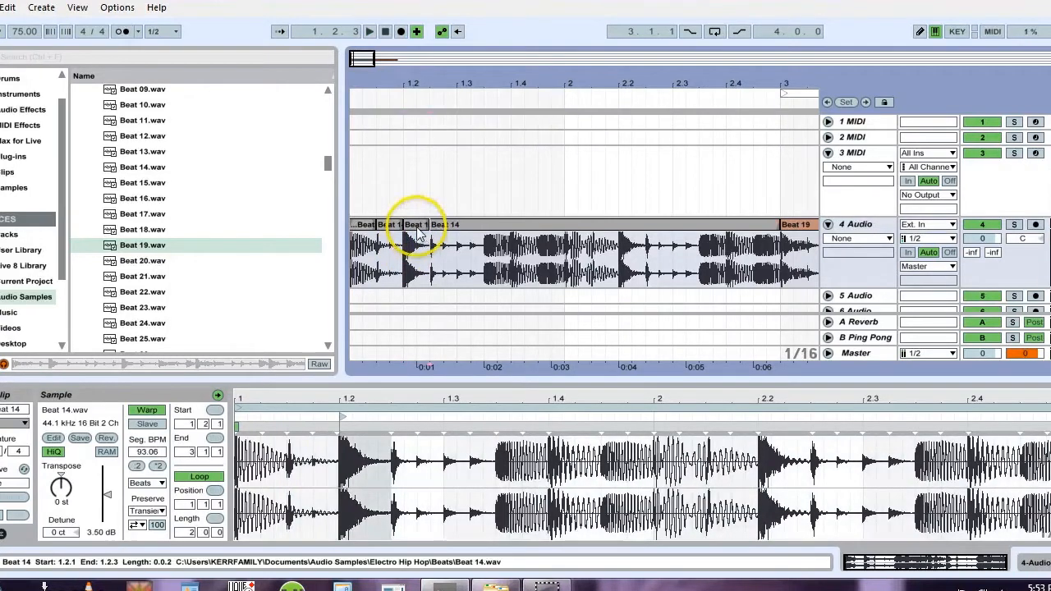
pyautogui.press('space')
pyautogui.press('space')
pyautogui.press('space')
pyautogui.press('space')
pyautogui.press('space')
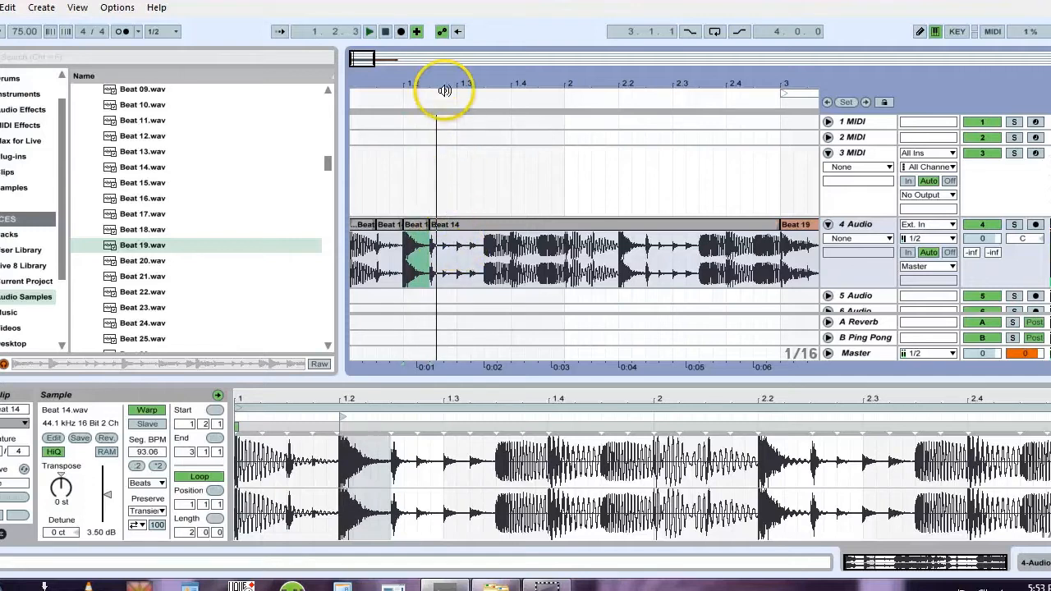
# Step: Isolate the short Beat 14 hit from 1.2.3 to 1.2.4 as its own slice and listen to the audio after it
pyautogui.moveTo(436, 88); pyautogui.dragTo(441, 83)
pyautogui.moveTo(445, 238); pyautogui.dragTo(412, 245)
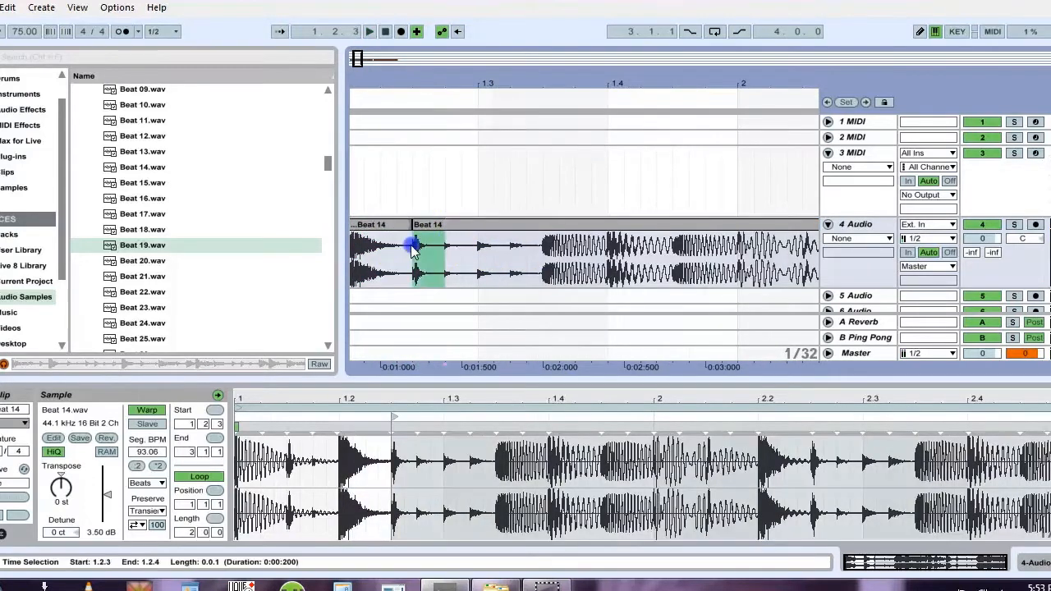
pyautogui.hotkey('ctrl', 'e')
pyautogui.press('space')
pyautogui.click(507, 244)
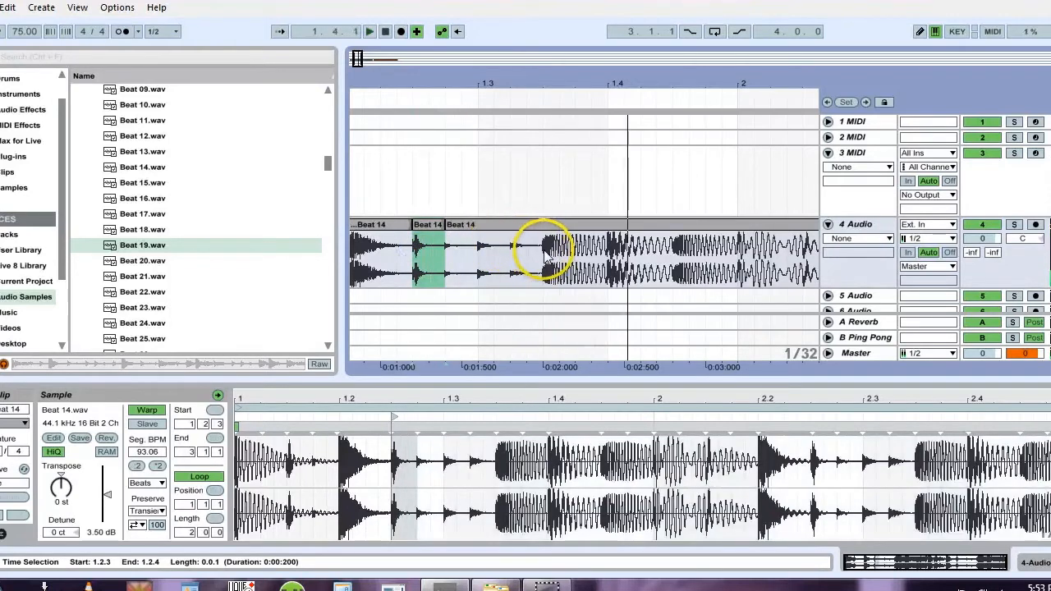
# Step: Separate the Beat 14 sections from 1.3.3 to 1.4.1 and from 1.4.1 to 1.4.3 into individual slices, auditioning the sound between cuts
pyautogui.moveTo(544, 249); pyautogui.dragTo(605, 278)
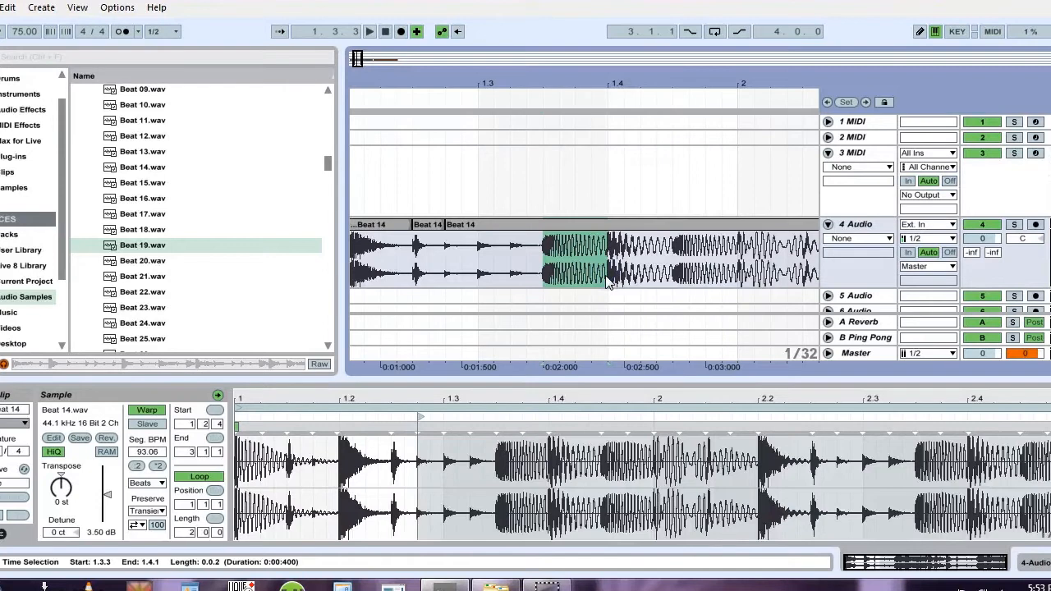
pyautogui.hotkey('ctrl', 'e')
pyautogui.click(614, 249)
pyautogui.press('space')
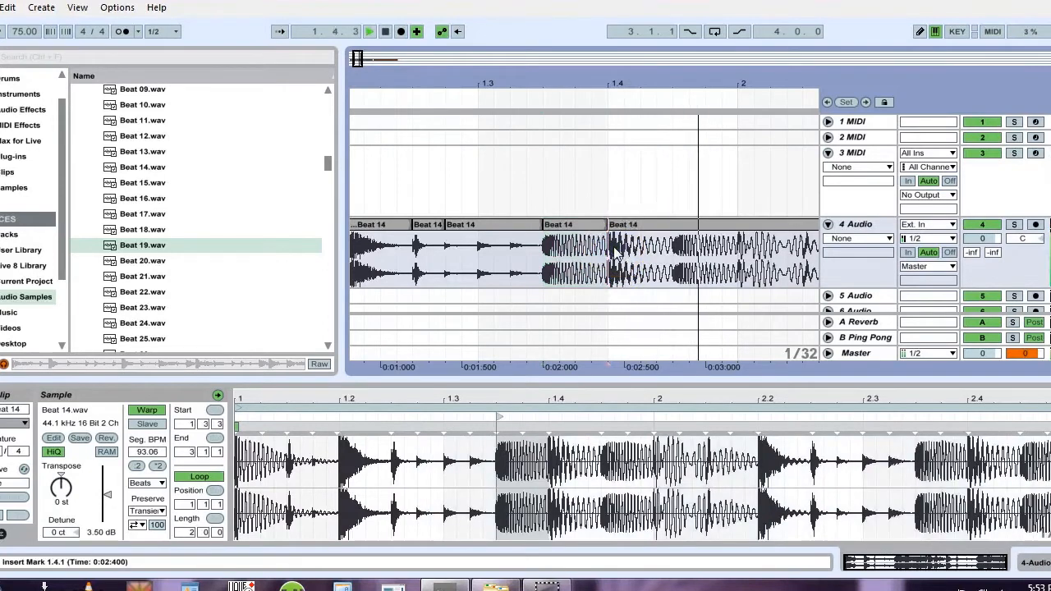
pyautogui.press('space')
pyautogui.press('space')
pyautogui.press('space')
pyautogui.moveTo(673, 250); pyautogui.dragTo(602, 250)
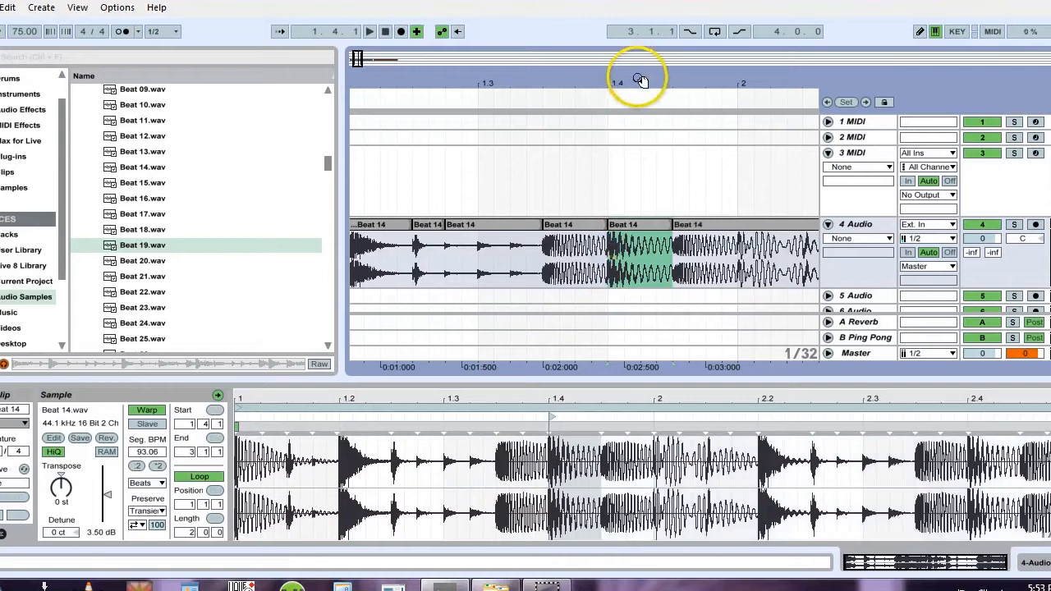
# Step: Split the Beat 19 clip at 3.1.3 to separate its first hit and play that slice
pyautogui.moveTo(638, 77); pyautogui.dragTo(638, 50)
pyautogui.click(499, 224)
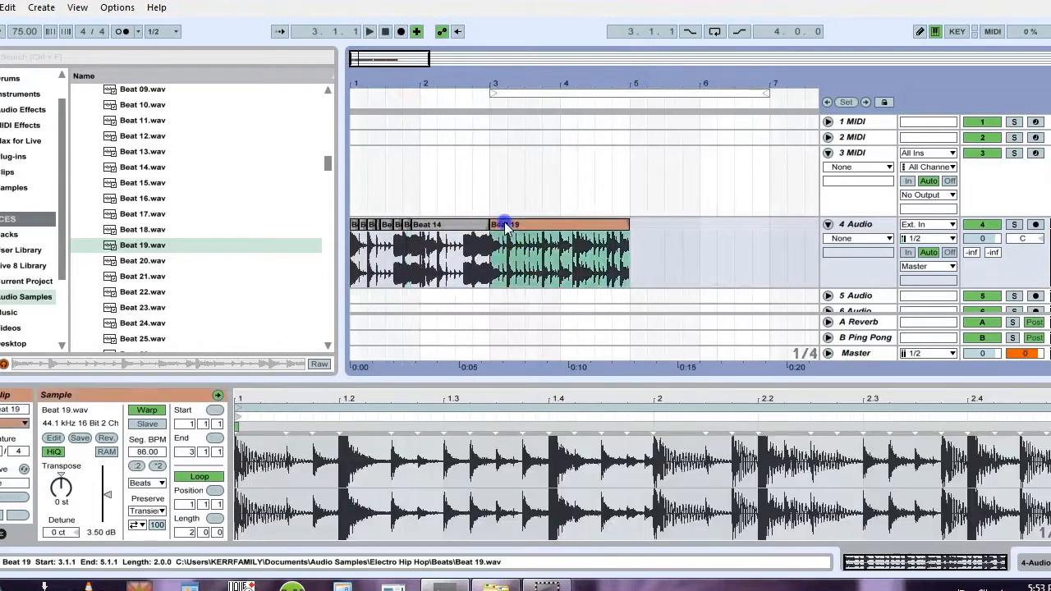
pyautogui.moveTo(511, 88); pyautogui.dragTo(503, 80)
pyautogui.click(468, 246)
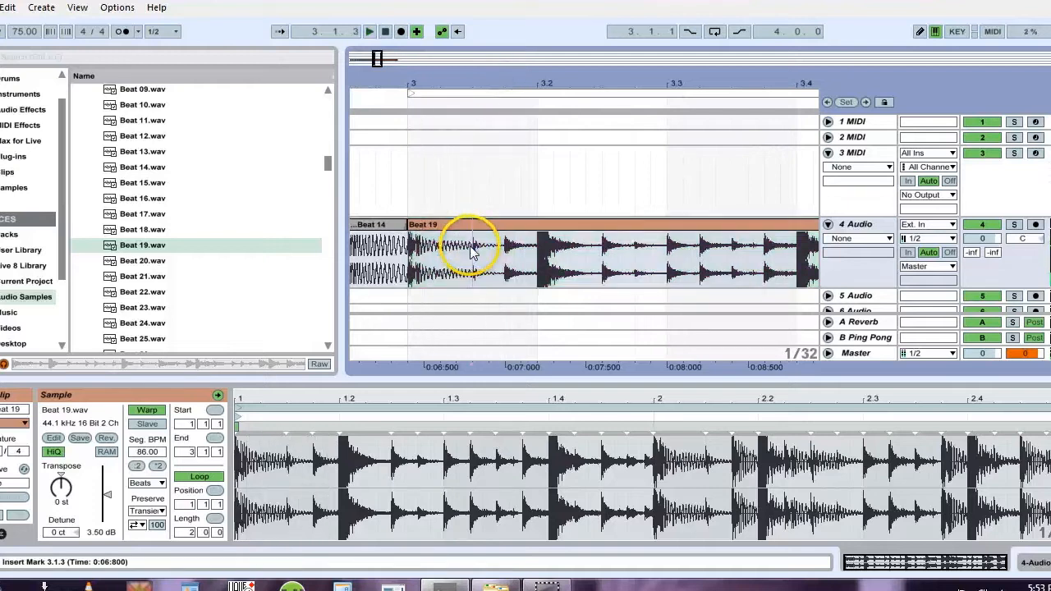
pyautogui.hotkey('ctrl', 'e')
pyautogui.click(460, 220)
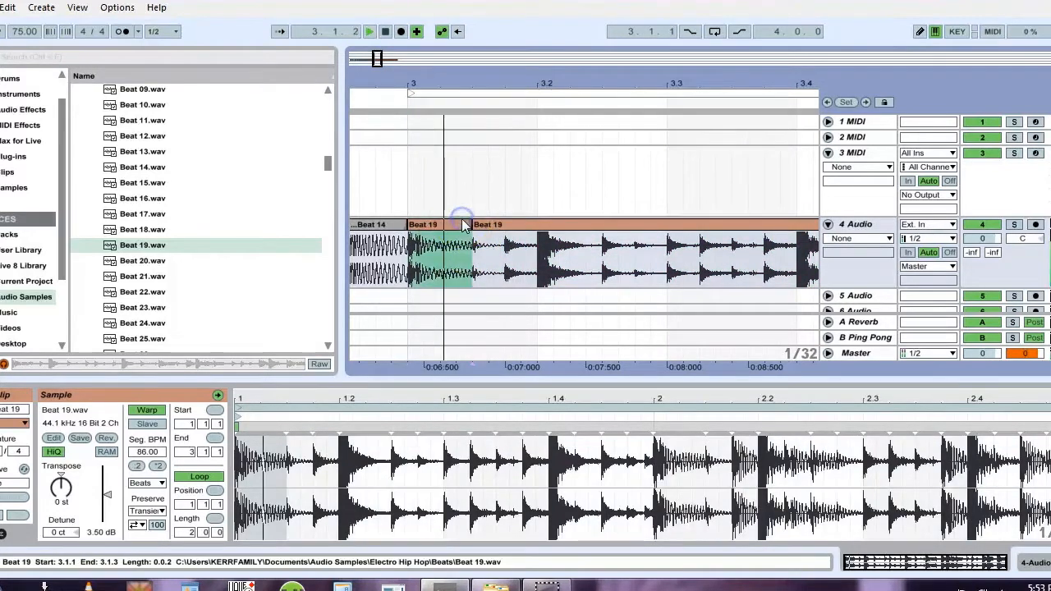
# Step: Isolate the Beat 19 hit from 3.1.4 to 3.2.1 as its own slice and audition the hit that follows
pyautogui.click(507, 243)
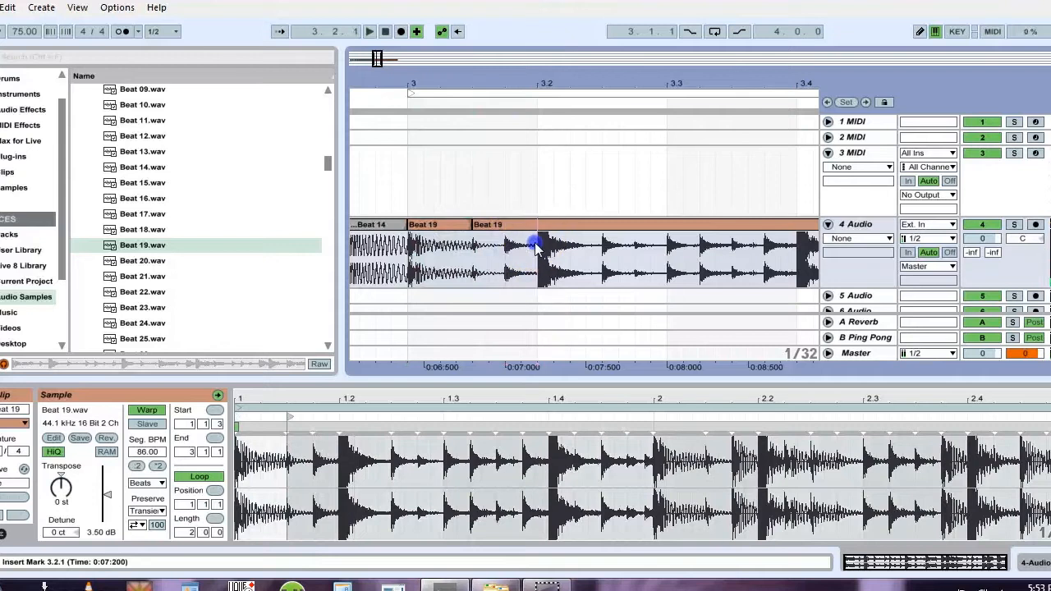
pyautogui.moveTo(537, 239); pyautogui.dragTo(509, 253)
pyautogui.hotkey('ctrl', 'e')
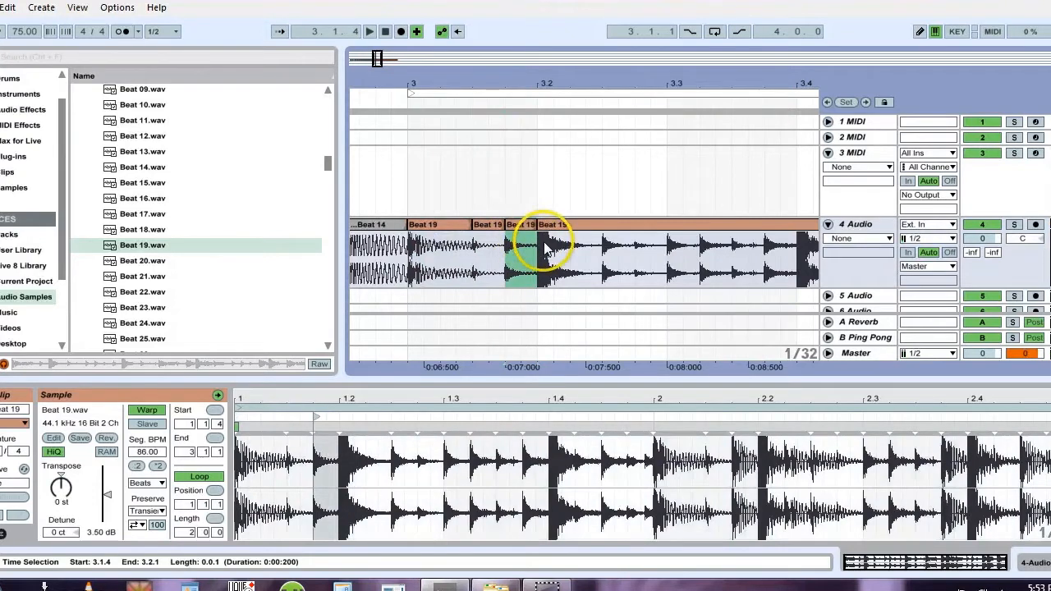
pyautogui.click(545, 244)
pyautogui.press('space')
pyautogui.press('space')
# Step: Split the Beat 19 clip at 3.2.3 to isolate the hit starting at 3.2.1, and play on from the cut
pyautogui.click(602, 249)
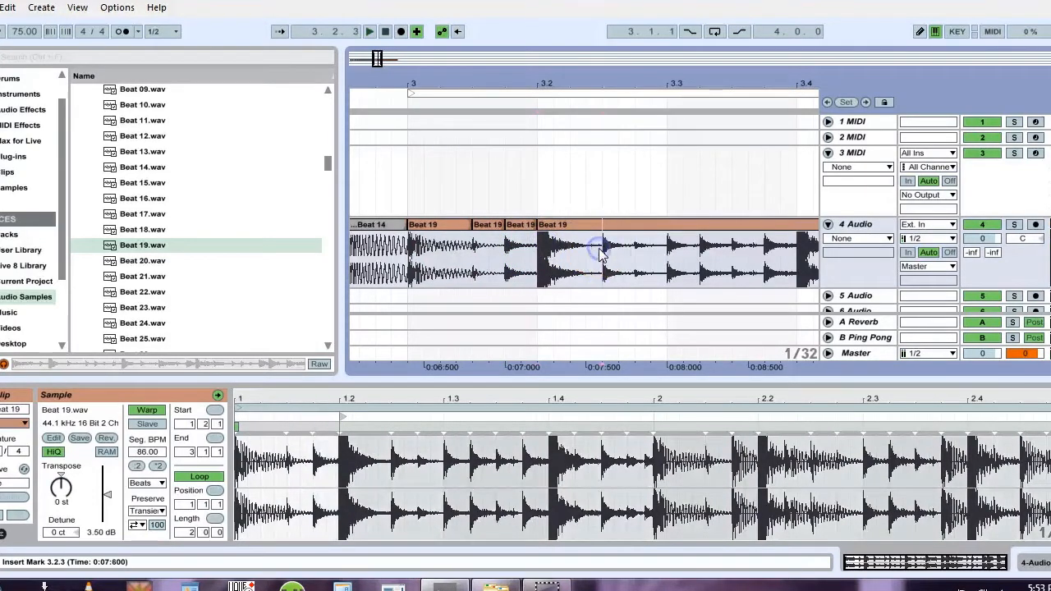
pyautogui.hotkey('ctrl', 'e')
pyautogui.click(608, 249)
pyautogui.press('space')
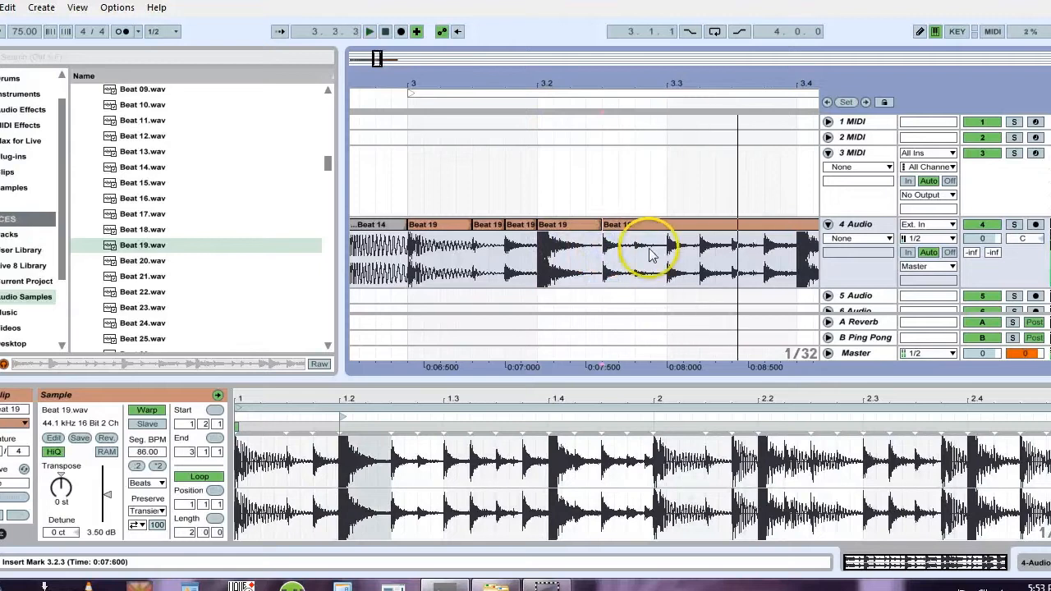
pyautogui.press('space')
# Step: Audition the small hits before 3.4 in Beat 19 and isolate the one from 3.3.4 to 3.4.1 as a slice
pyautogui.click(732, 254)
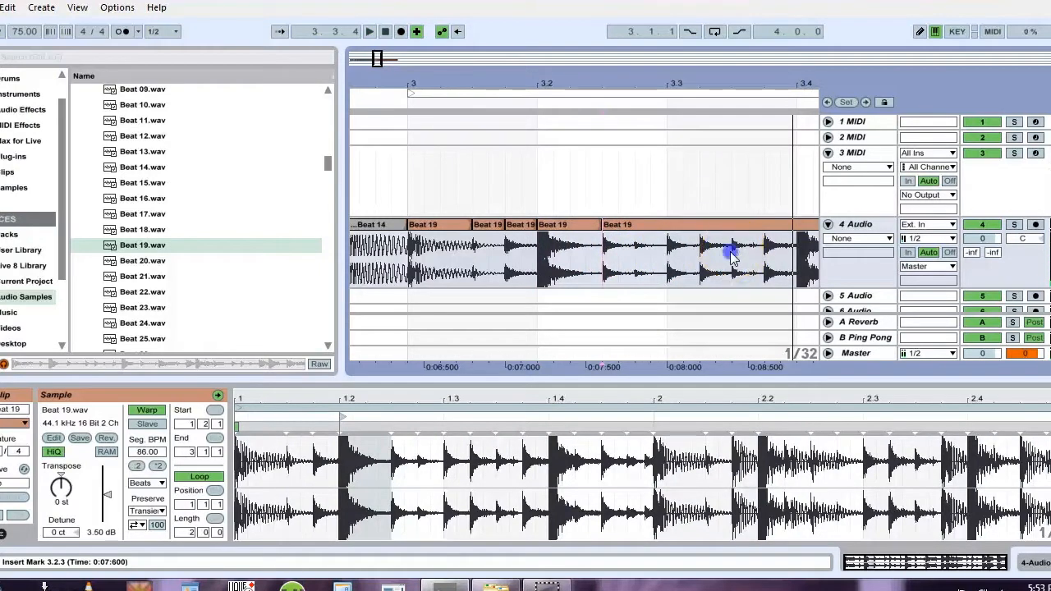
pyautogui.click(767, 247)
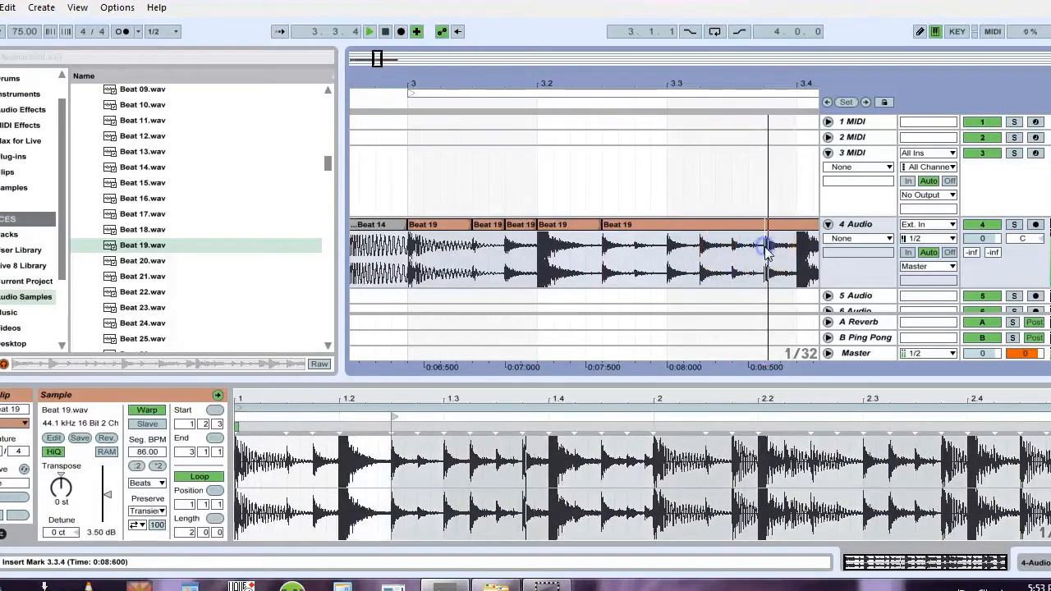
pyautogui.click(791, 254)
pyautogui.moveTo(791, 255); pyautogui.dragTo(766, 247)
pyautogui.hotkey('ctrl', 'e')
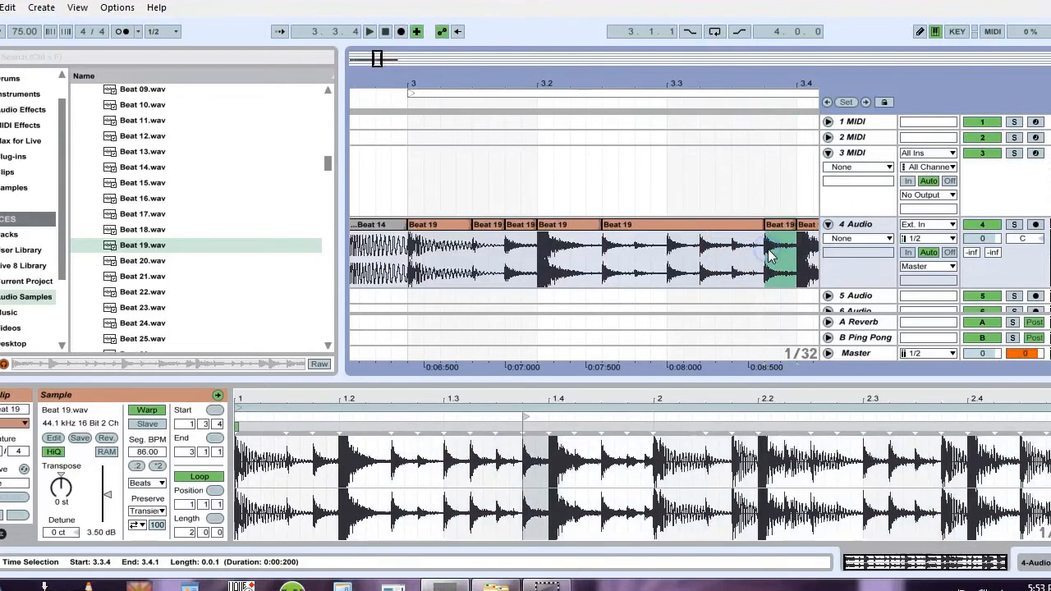
# Step: Load the Sampler instrument onto track 3 MIDI
pyautogui.moveTo(707, 76); pyautogui.dragTo(700, 77)
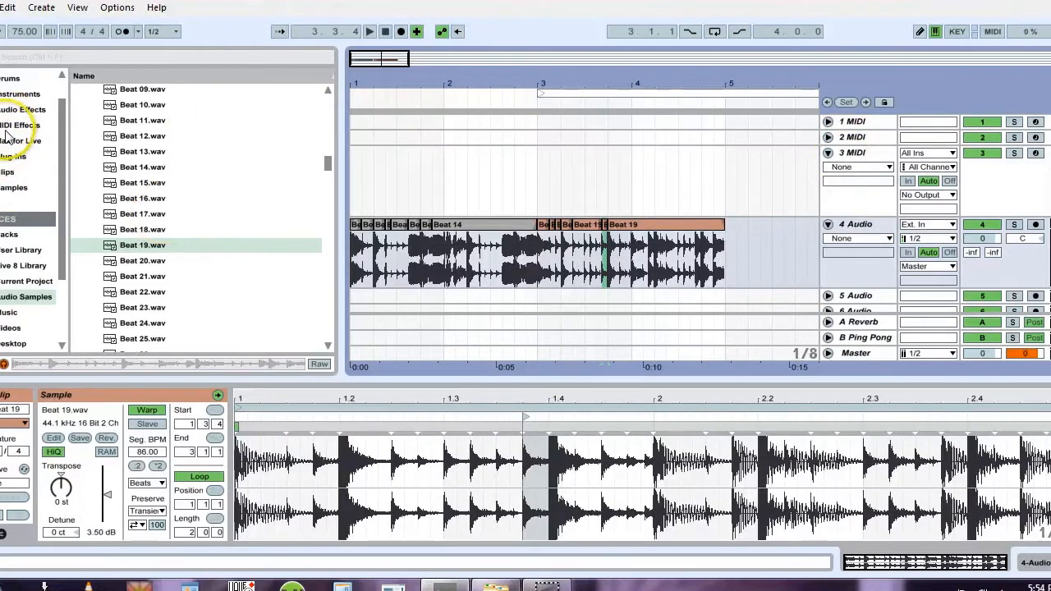
pyautogui.click(8, 95)
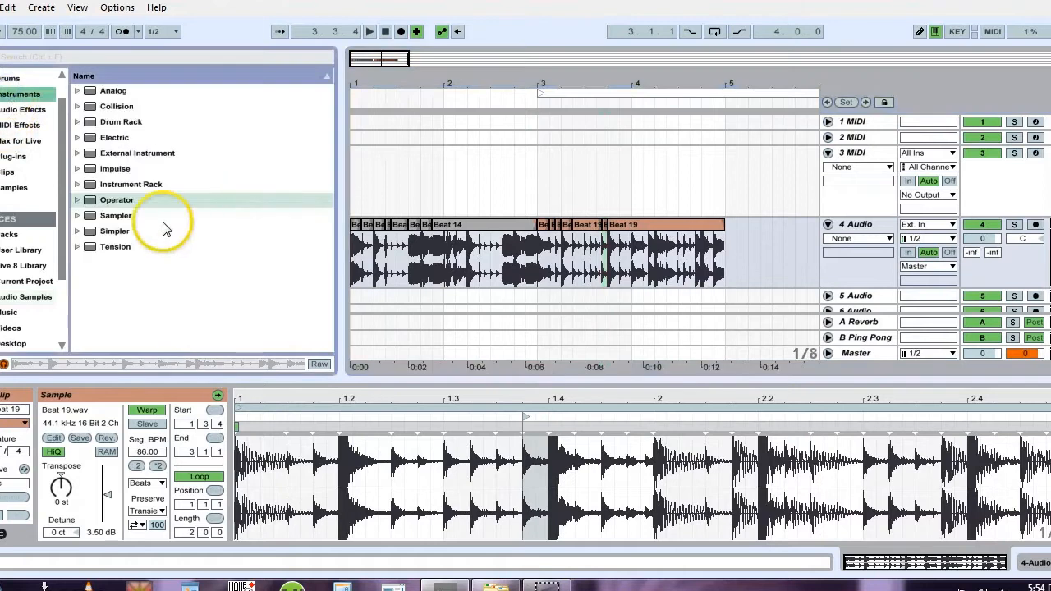
pyautogui.moveTo(90, 216); pyautogui.dragTo(175, 154)
pyautogui.moveTo(398, 168); pyautogui.dragTo(398, 168)
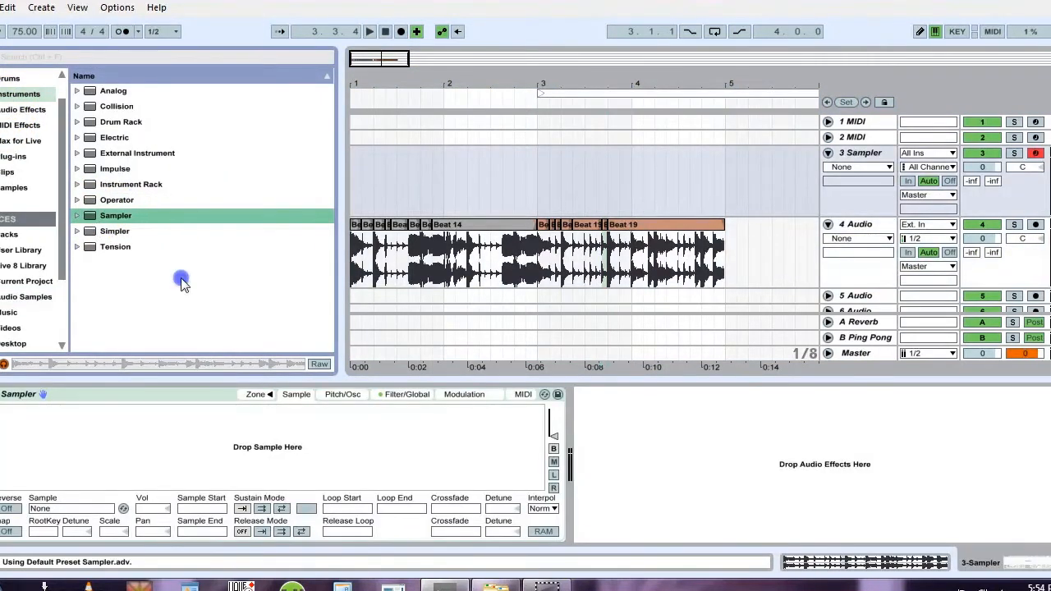
# Step: Replace the Sampler on track 3 with a Drum Rack and load the first Beat 14 slice onto pad C1
pyautogui.click(544, 395)
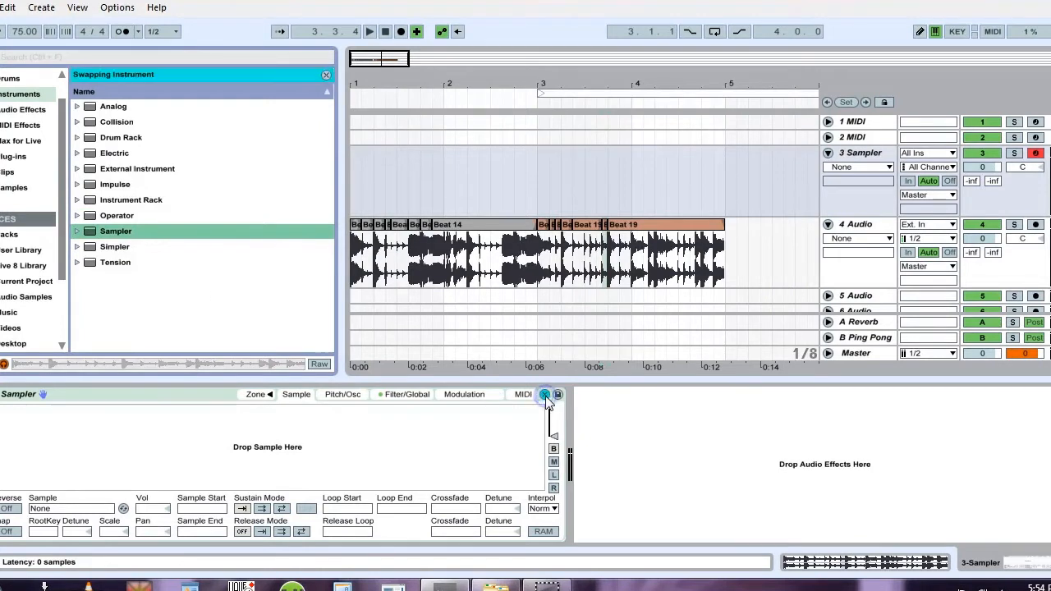
pyautogui.doubleClick(107, 138)
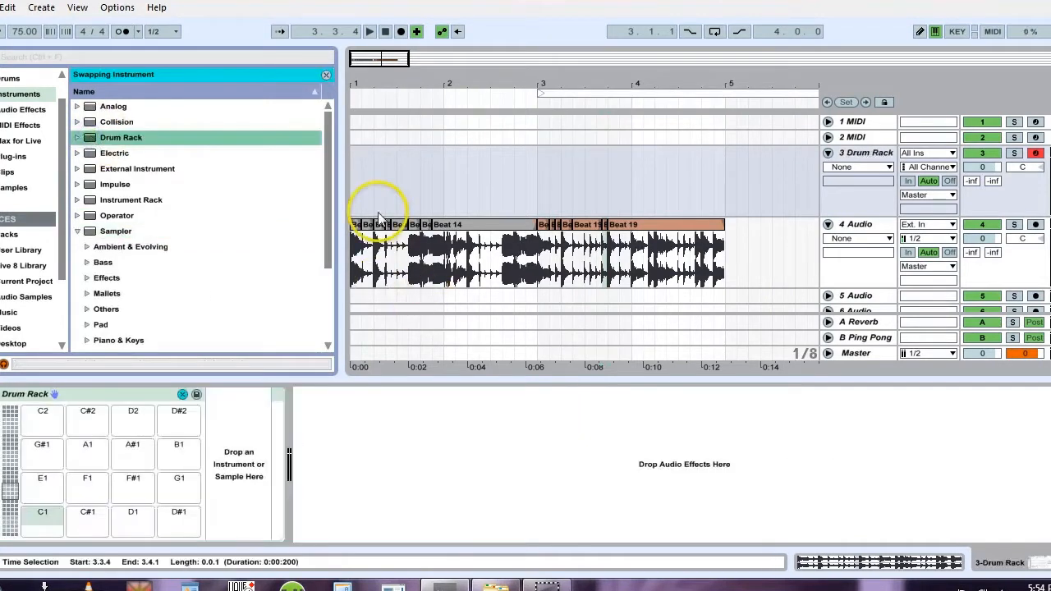
pyautogui.moveTo(356, 234); pyautogui.dragTo(43, 513)
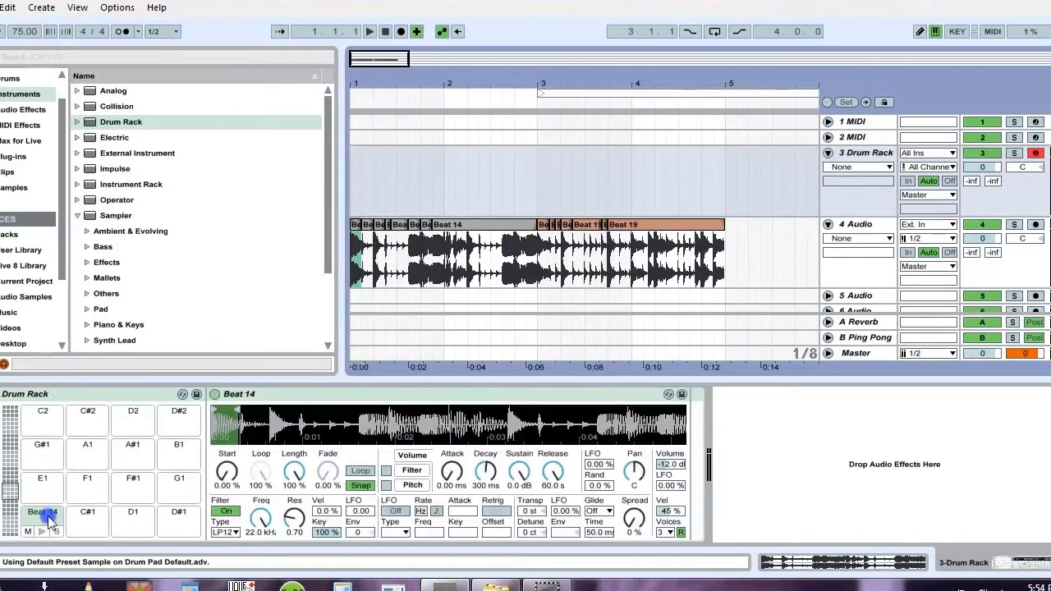
# Step: Lower the computer keyboard's octave range to C1–D2 and select the Beat 14 pad on C1
pyautogui.hotkey('ctrl', 'z')
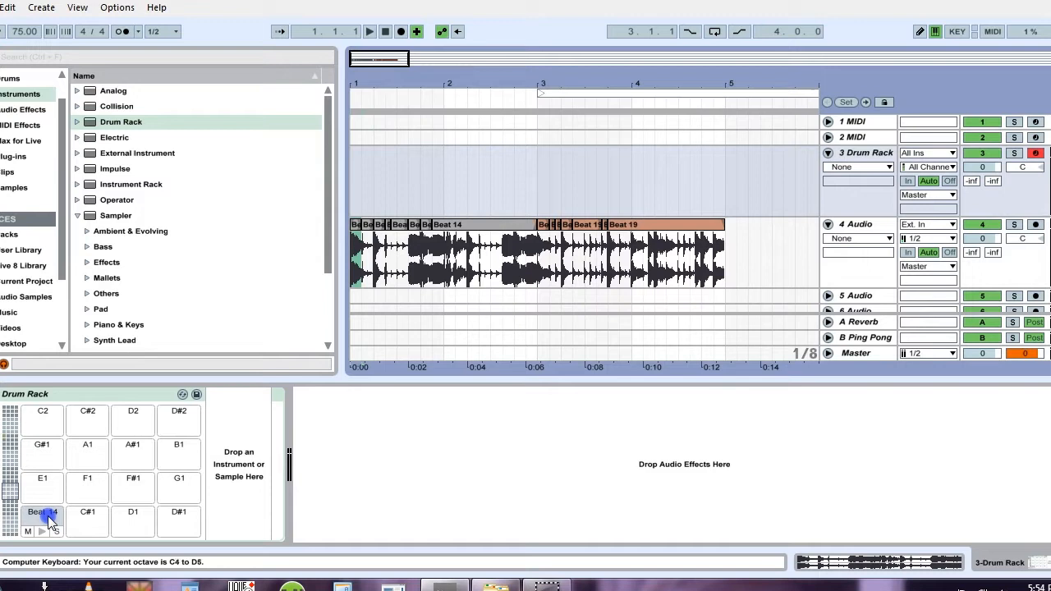
pyautogui.press('z')
pyautogui.click(48, 519)
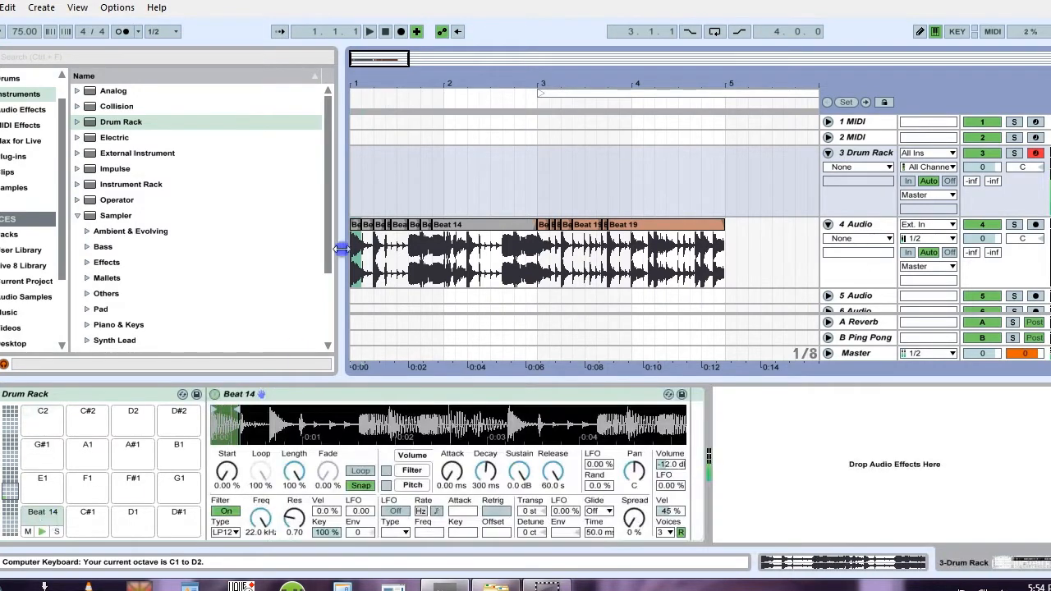
# Step: Load the second Beat 14 slice onto pad F1 and the third onto pad D1 of the Drum Rack
pyautogui.moveTo(367, 230); pyautogui.dragTo(88, 484)
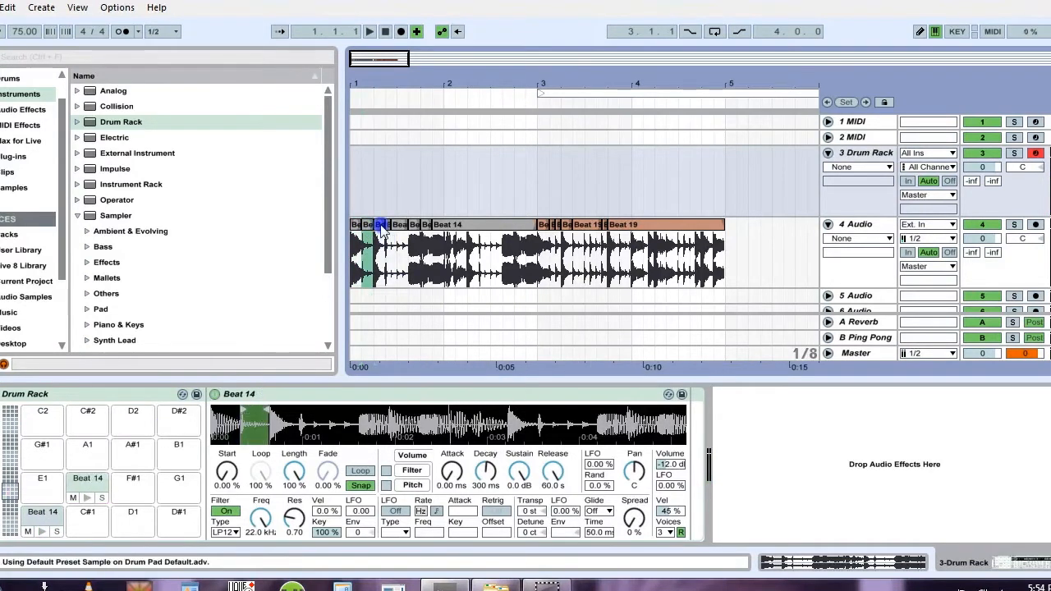
pyautogui.moveTo(382, 231); pyautogui.dragTo(202, 428)
pyautogui.moveTo(139, 517); pyautogui.dragTo(137, 516)
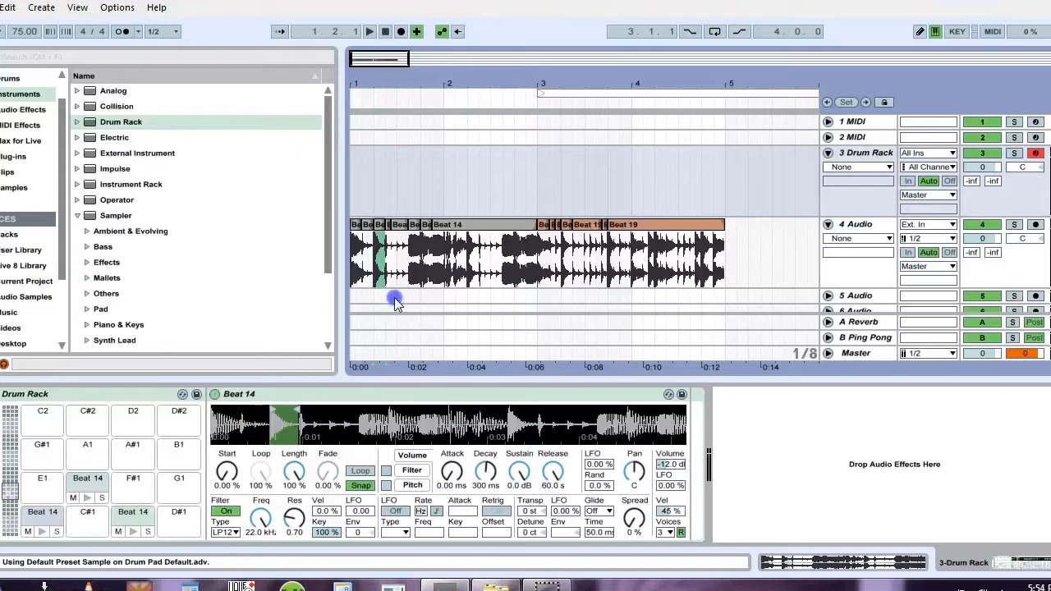
# Step: Load the Beat 14 slice from 1.3.3 to 1.4.1 onto pad C#1 and the slice starting at 1.4.1 onto pad D#1
pyautogui.click(417, 227)
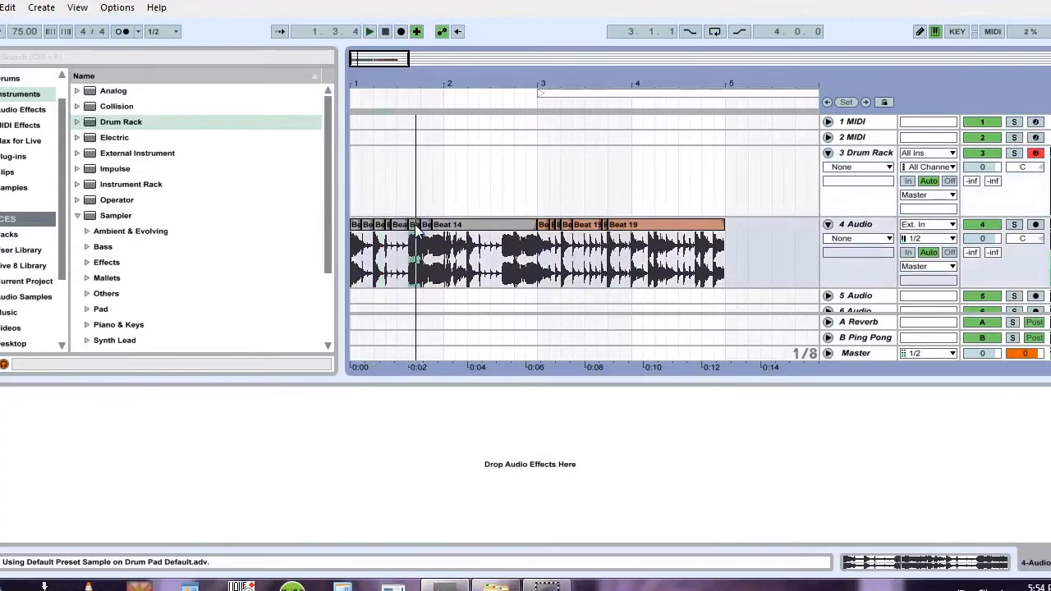
pyautogui.click(429, 170)
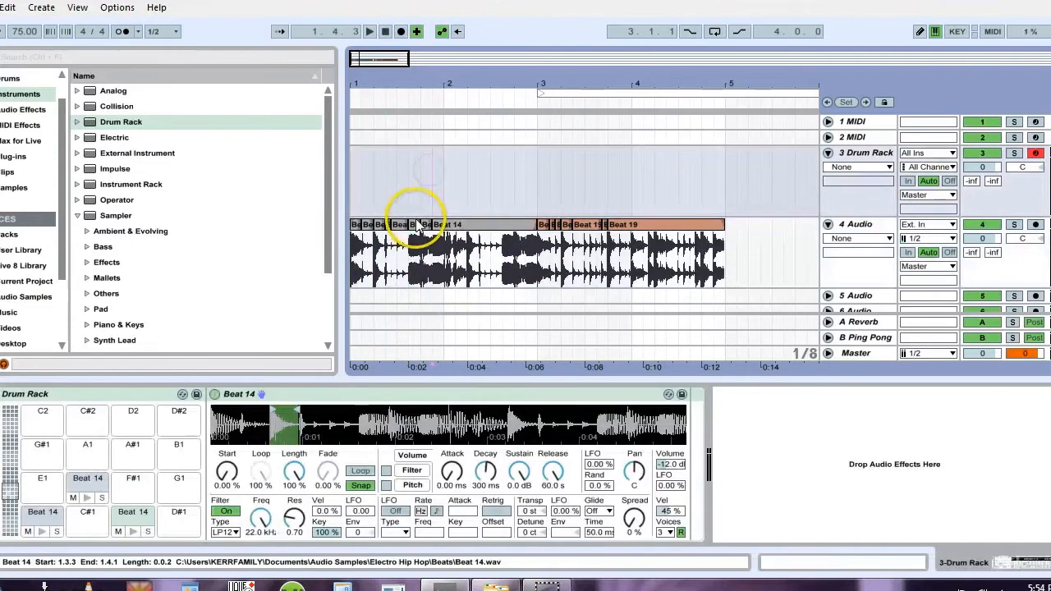
pyautogui.moveTo(413, 223); pyautogui.dragTo(88, 484)
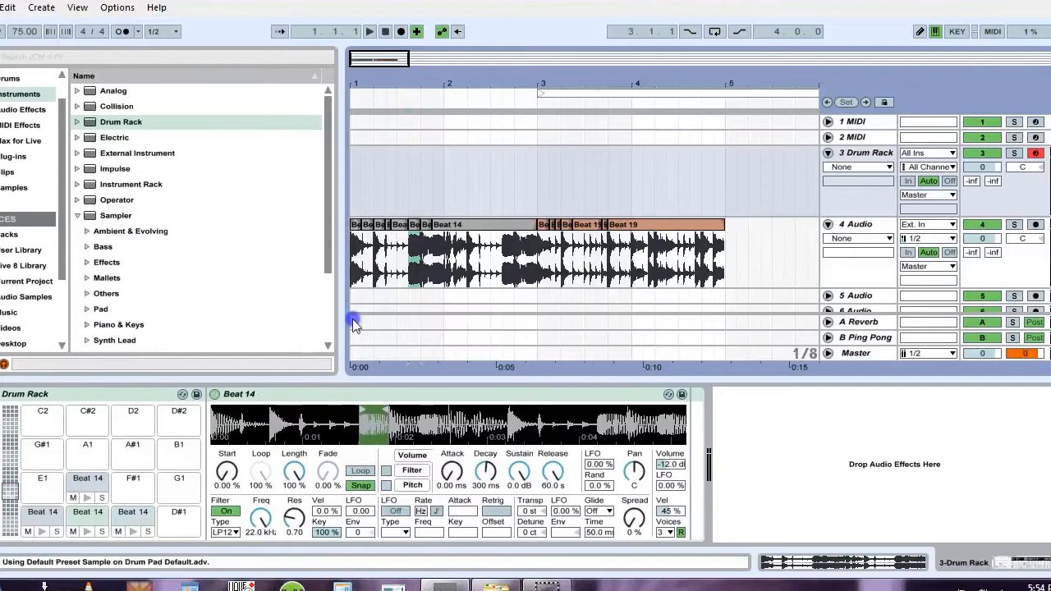
pyautogui.click(422, 228)
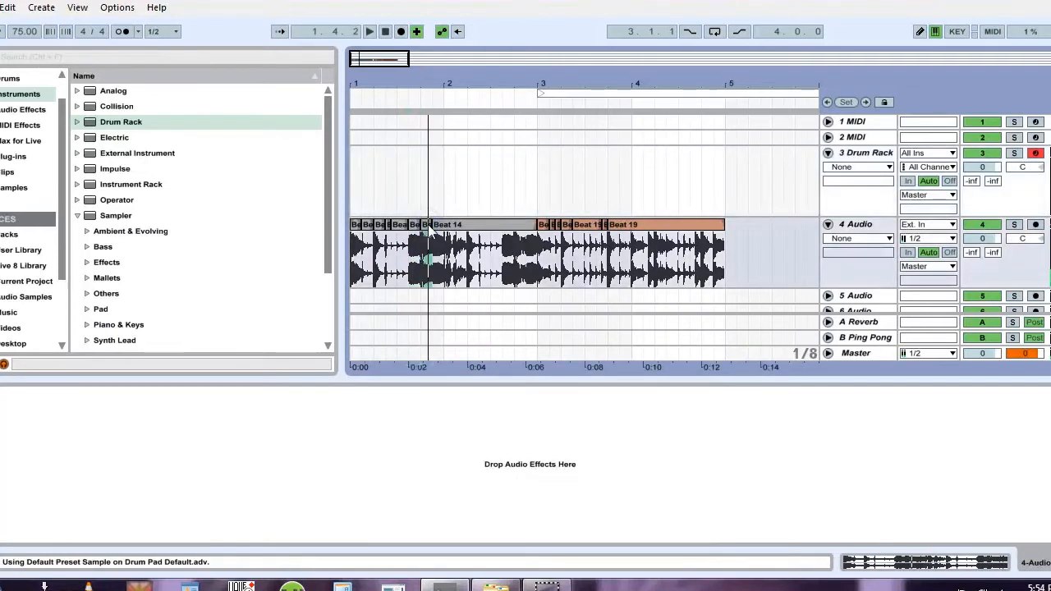
pyautogui.click(420, 193)
pyautogui.moveTo(426, 236); pyautogui.dragTo(184, 519)
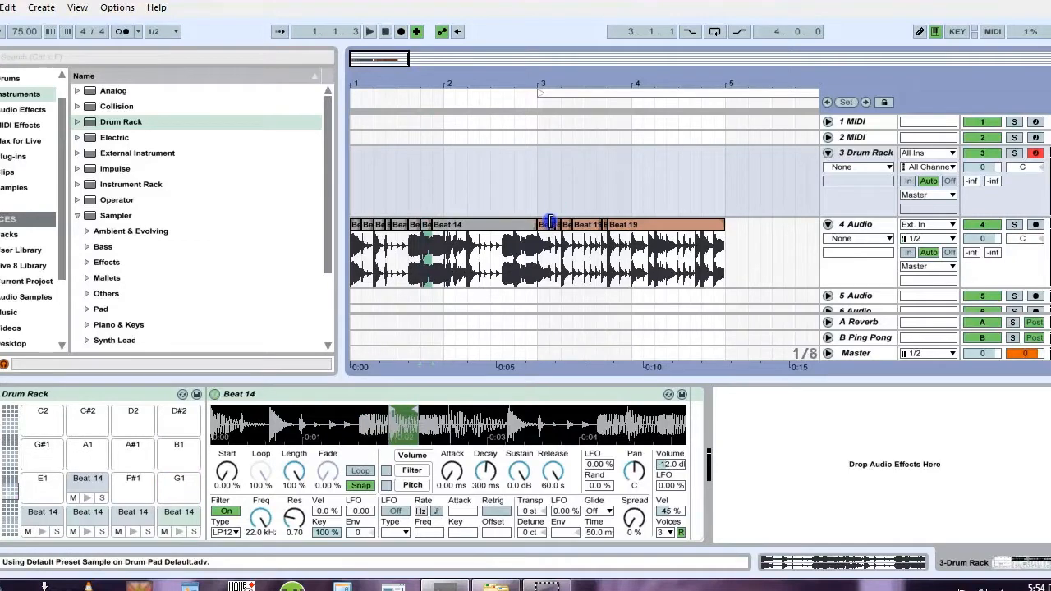
# Step: Load the first Beat 19 slice onto pad E1, the small hit before 3.2 onto F#1, and the 3.2.1 hit onto G1
pyautogui.moveTo(544, 228); pyautogui.dragTo(212, 383)
pyautogui.moveTo(39, 474); pyautogui.dragTo(41, 483)
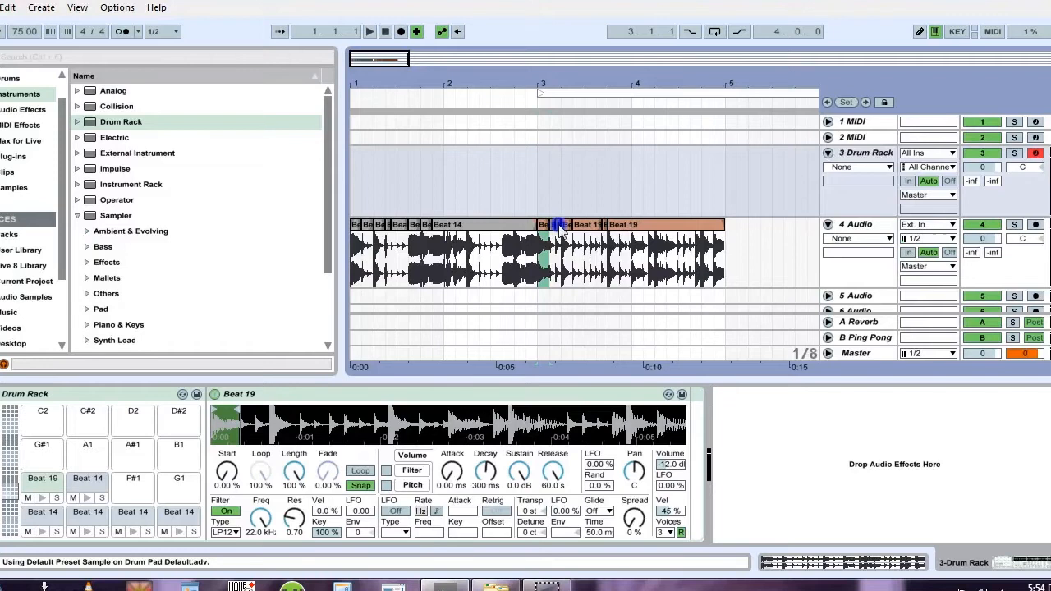
pyautogui.moveTo(558, 227); pyautogui.dragTo(134, 483)
pyautogui.moveTo(568, 228); pyautogui.dragTo(180, 483)
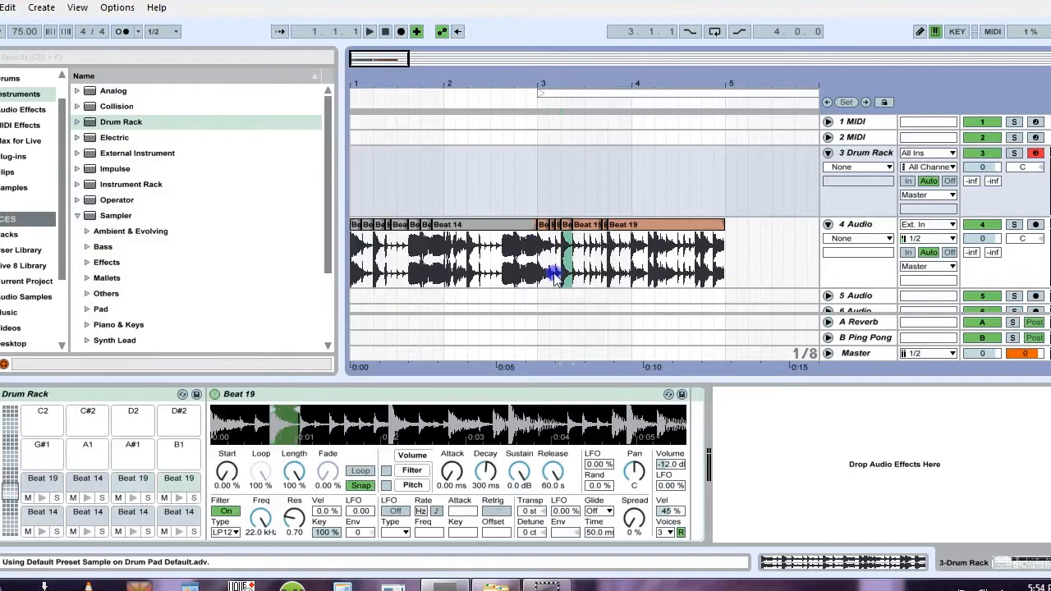
# Step: Load the short Beat 19 slice from 3.3.4 to 3.4.1 onto pad G#1 of the Drum Rack
pyautogui.click(606, 226)
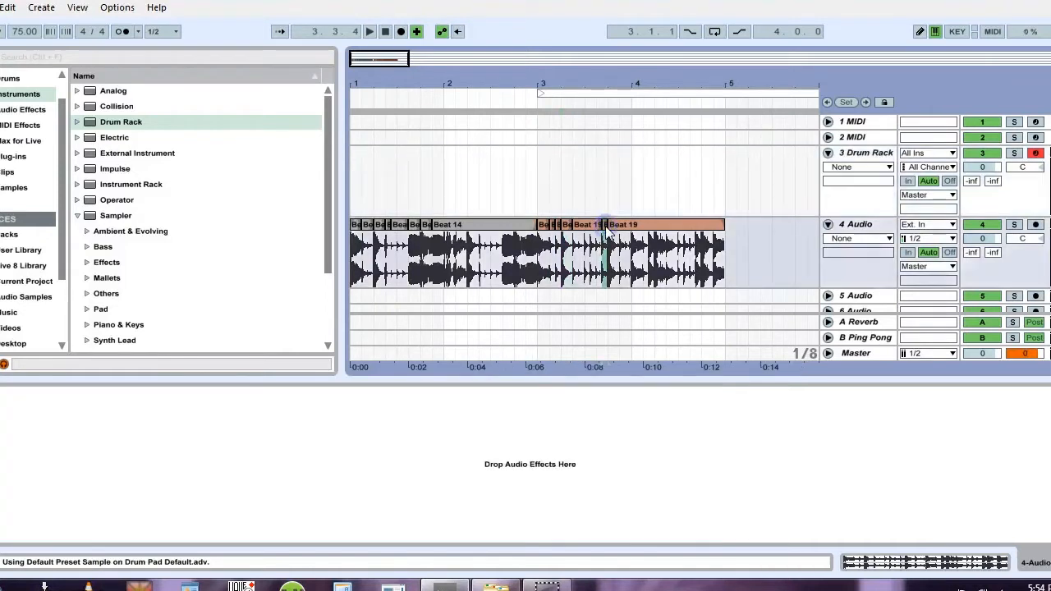
pyautogui.click(603, 191)
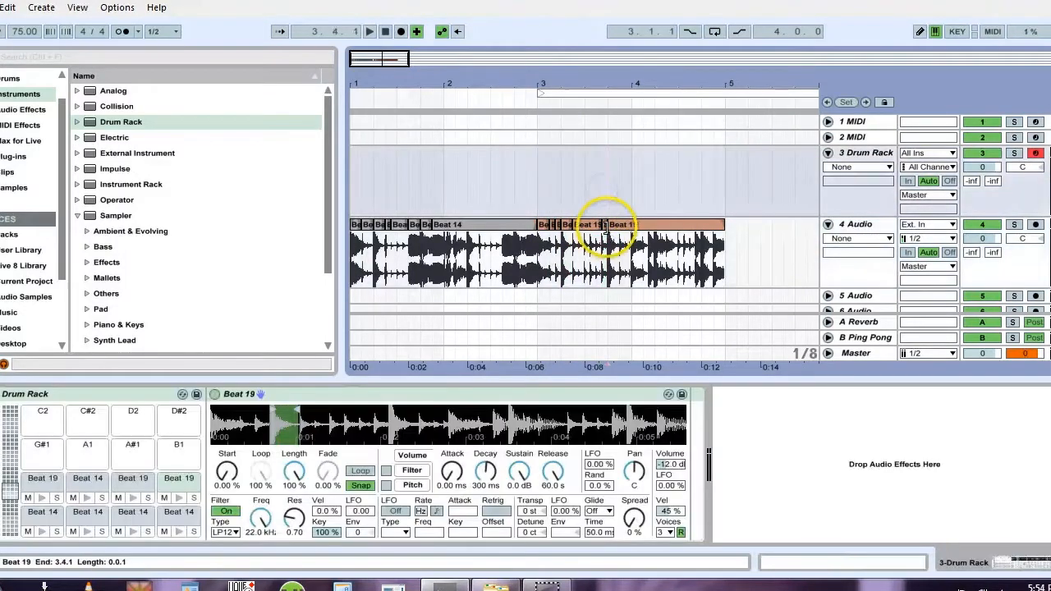
pyautogui.click(606, 226)
pyautogui.click(610, 160)
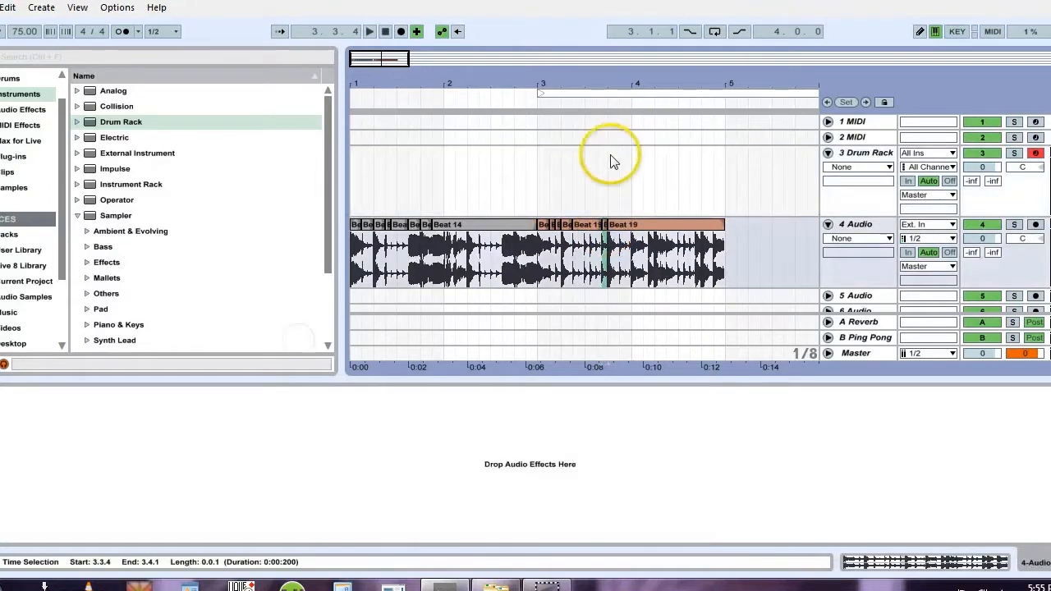
pyautogui.click(604, 224)
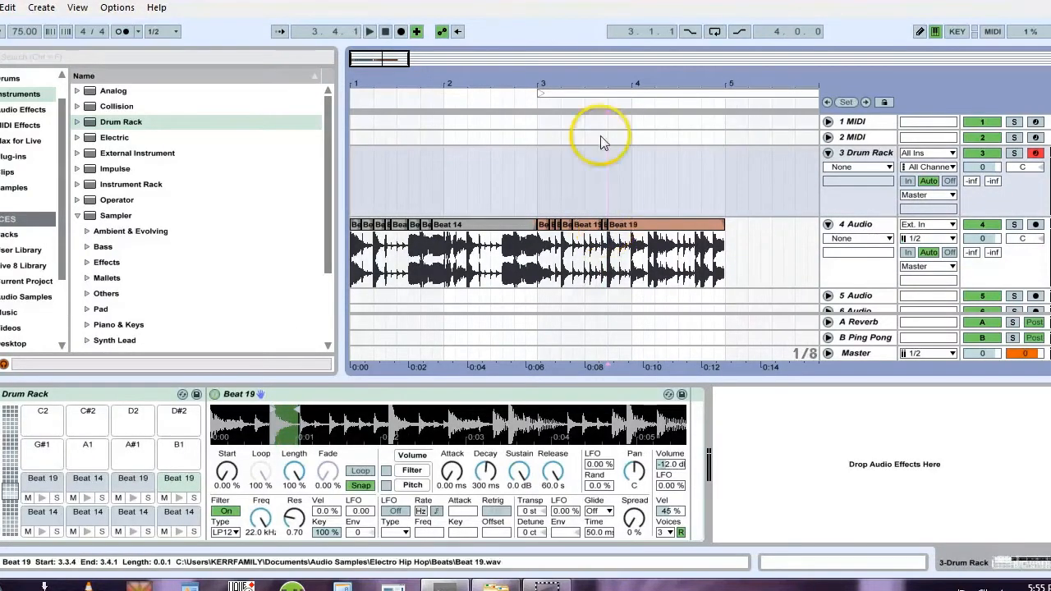
pyautogui.moveTo(605, 82); pyautogui.dragTo(609, 90)
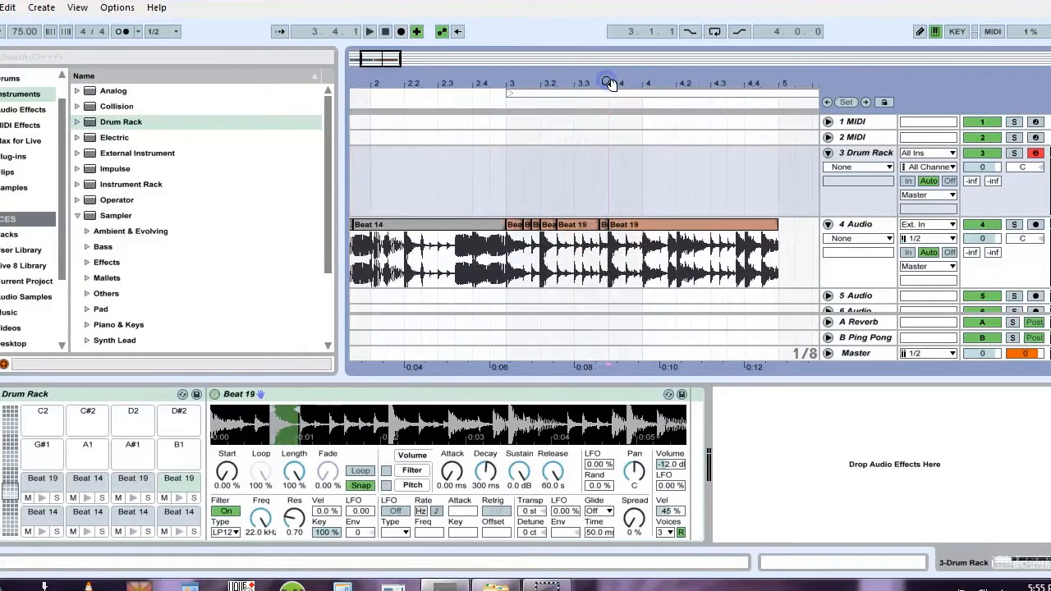
pyautogui.click(605, 226)
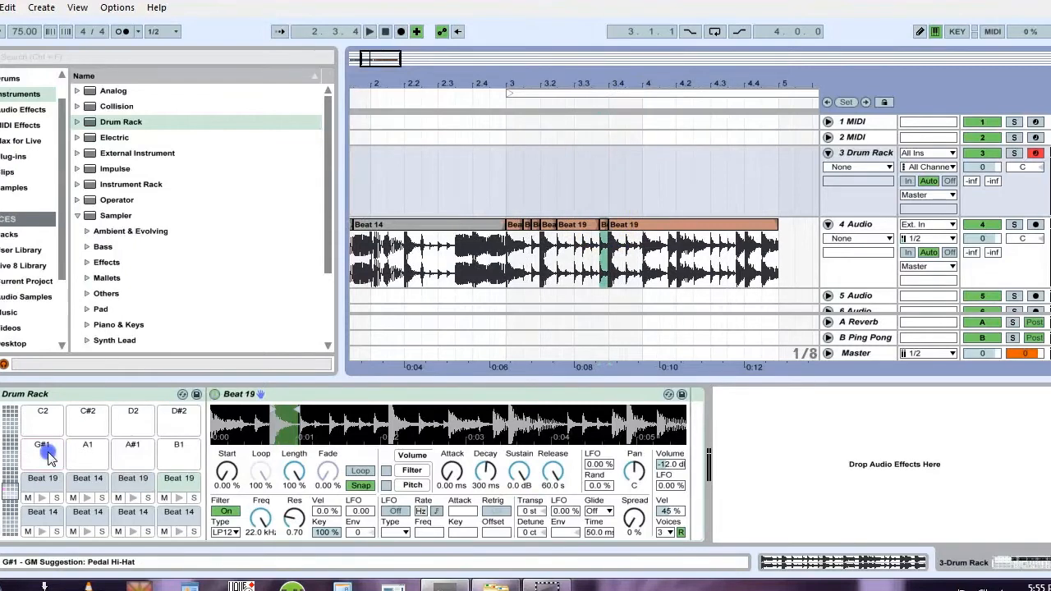
pyautogui.moveTo(48, 458); pyautogui.dragTo(49, 460)
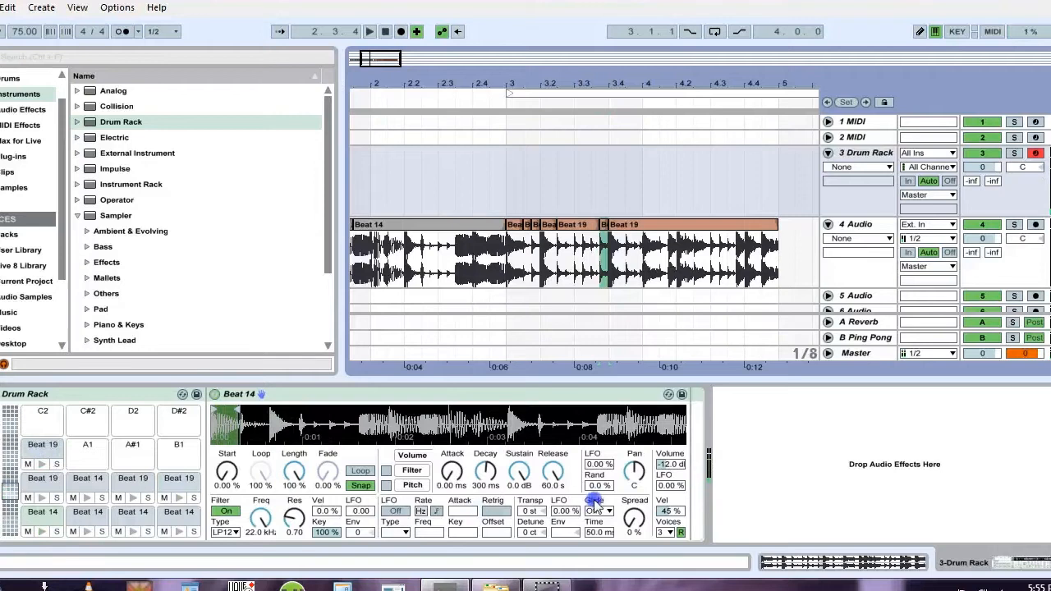
# Step: Set the C1 pad's sample volume to -2.00 dB and copy that value to all its sibling pads
pyautogui.click(671, 466)
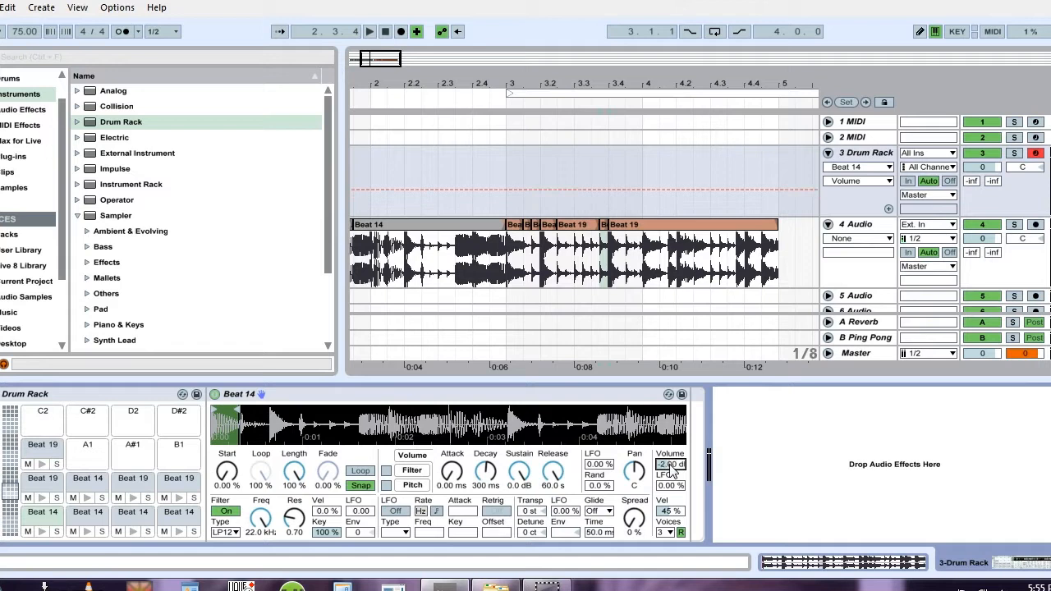
pyautogui.rightClick(671, 469)
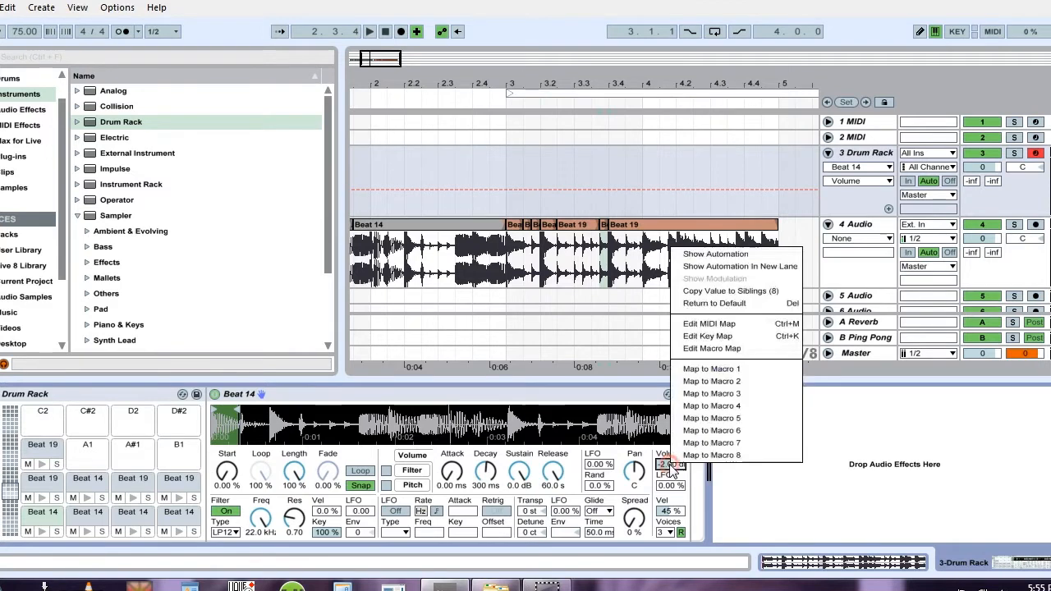
pyautogui.click(714, 295)
# Step: Audition the Drum Rack pads by playing several of the loaded drum hits
pyautogui.press('a')
pyautogui.press('s')
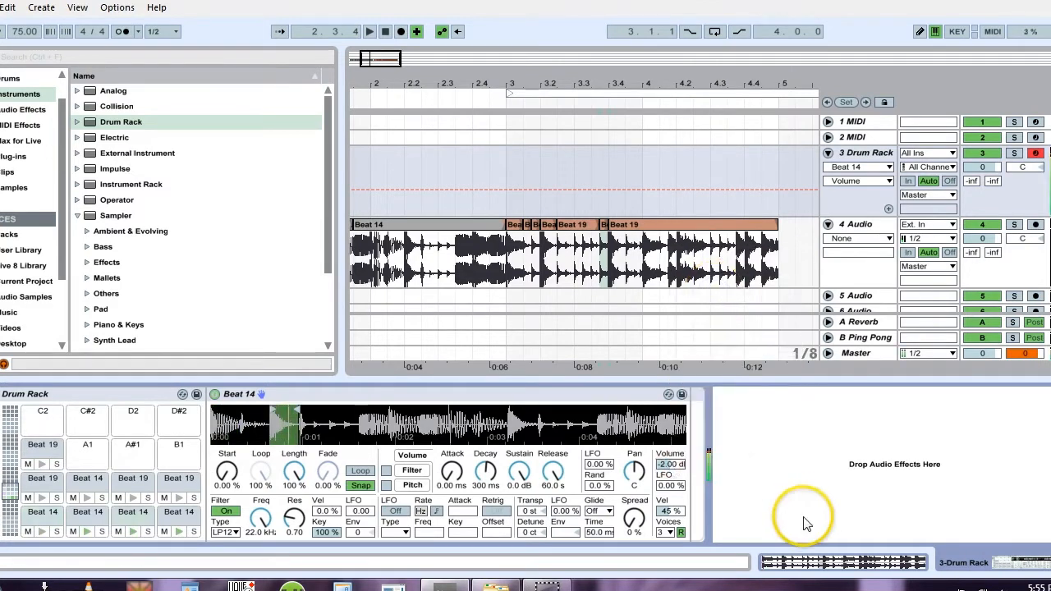
pyautogui.press('f')
pyautogui.press('d')
pyautogui.press('f')
pyautogui.press('g')
pyautogui.press('f')
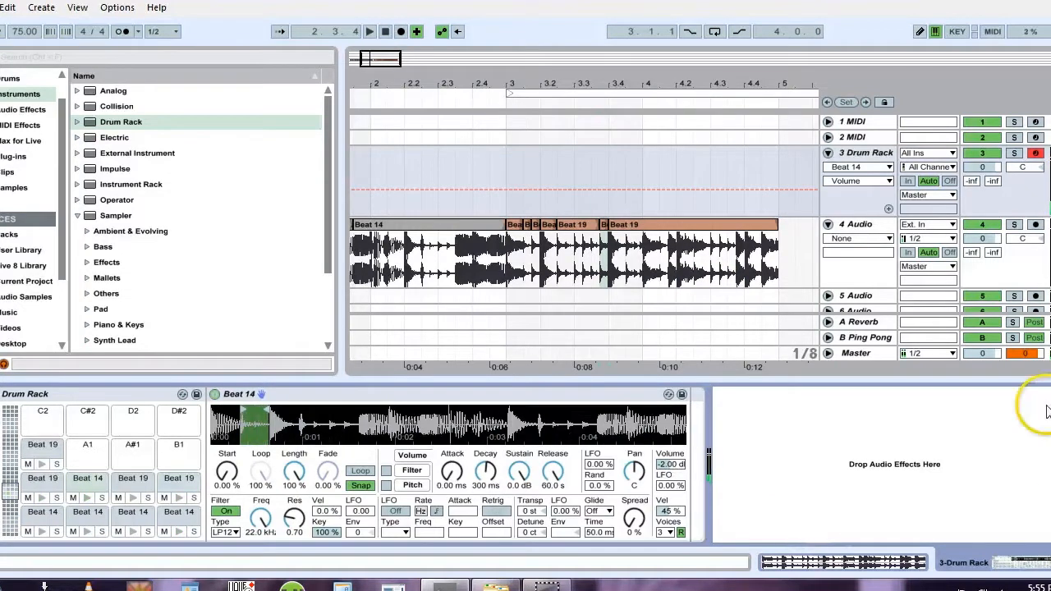
# Step: Delete all the Beat 14 and Beat 19 clips from the arrangement
pyautogui.click(762, 224)
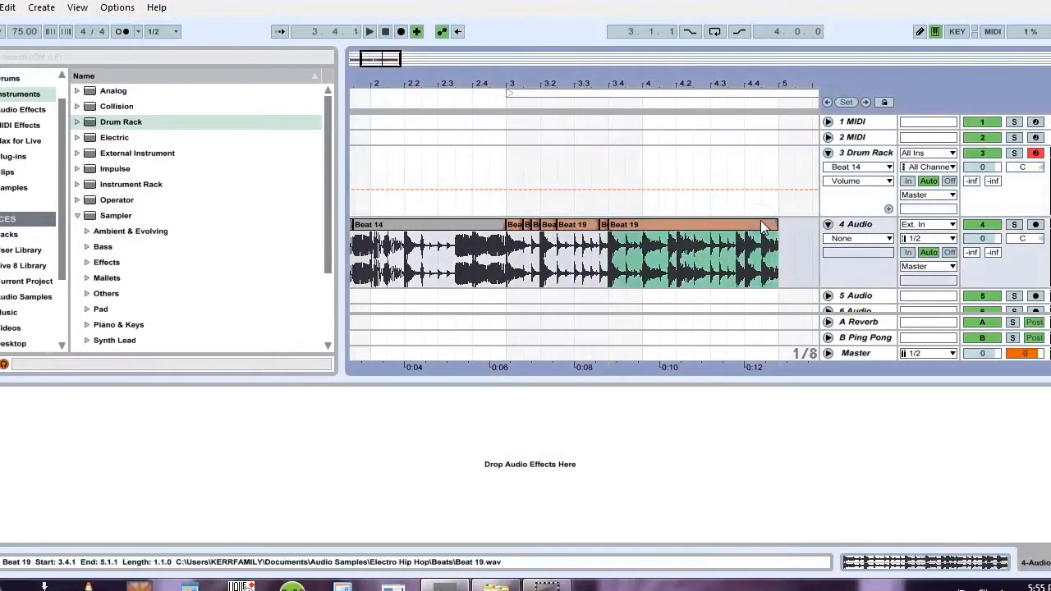
pyautogui.hotkey('ctrl', 'a')
pyautogui.press('Delete')
# Step: In Session view, select the Drum Rack track, start playback, set the tempo to 66 BPM and turn on the metronome
pyautogui.press('Tab')
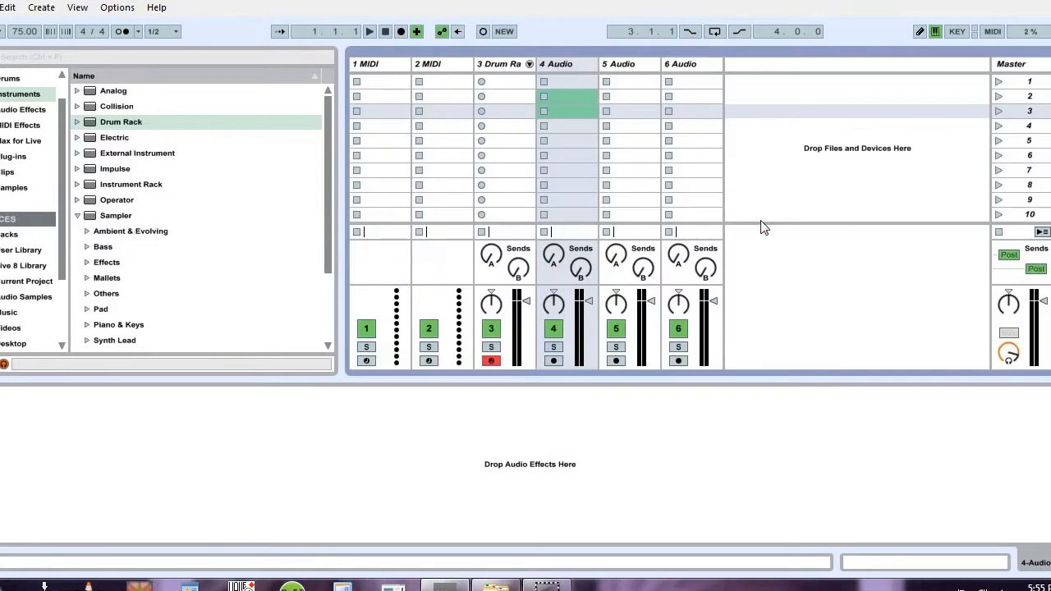
pyautogui.click(501, 69)
pyautogui.press('space')
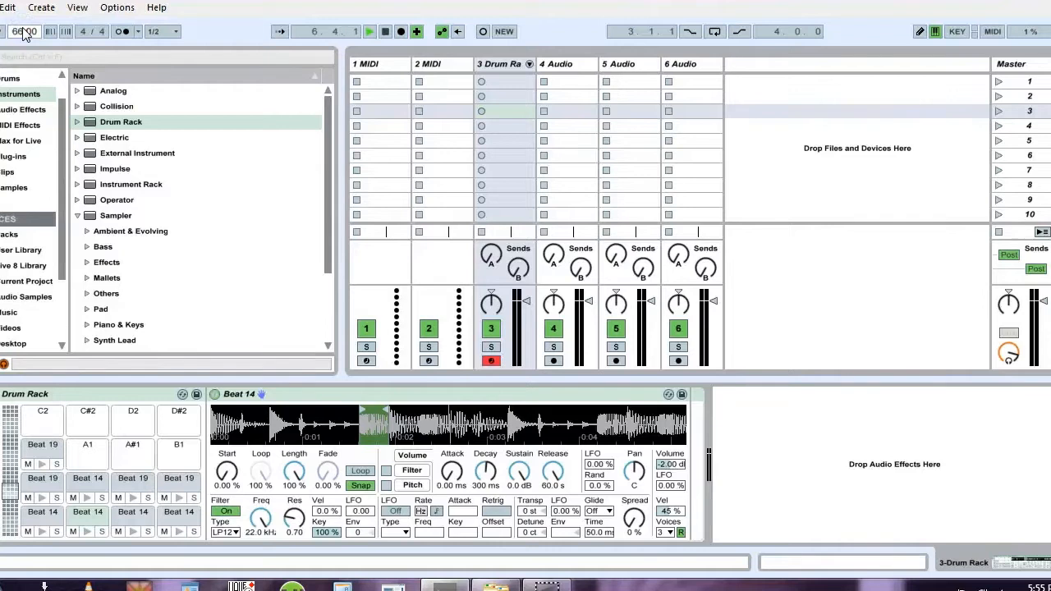
pyautogui.click(120, 31)
# Step: Record a one-bar drum pattern into scene 2 of the Drum Rack track and open the recorded clip's notes
pyautogui.click(491, 97)
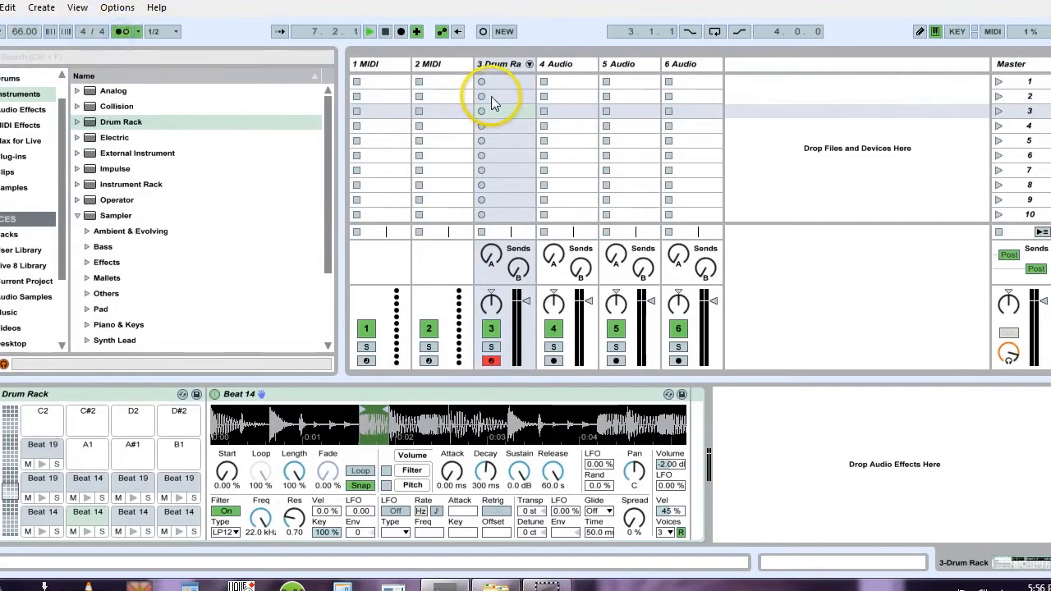
pyautogui.click(482, 96)
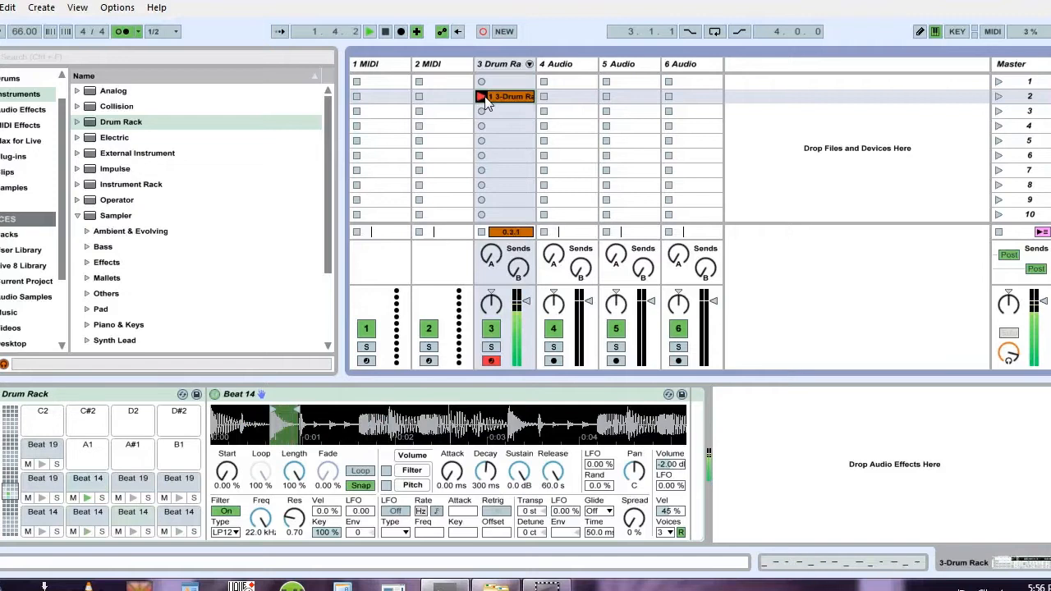
pyautogui.click(482, 96)
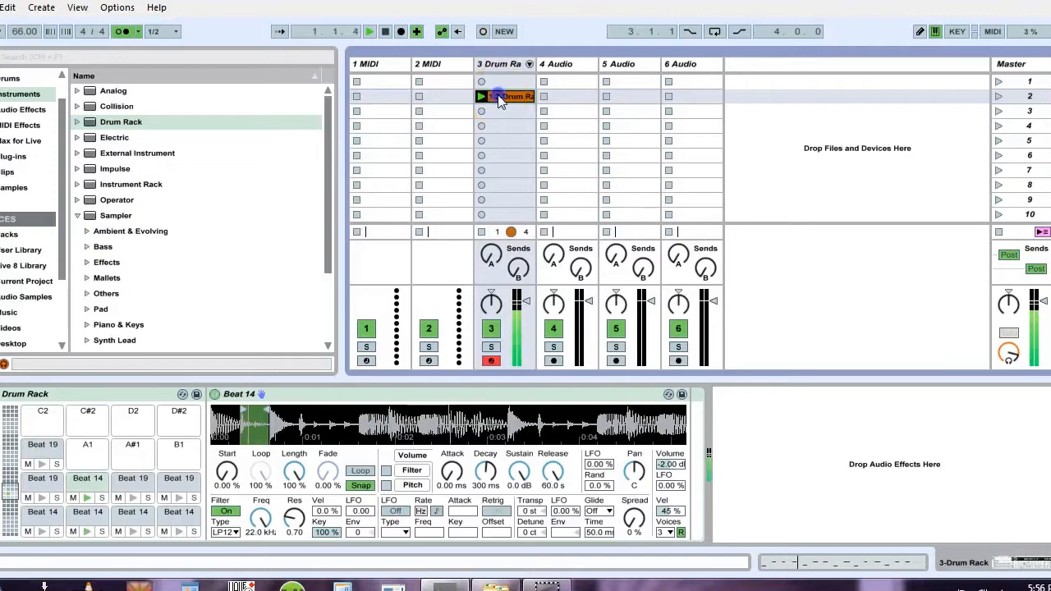
pyautogui.doubleClick(501, 97)
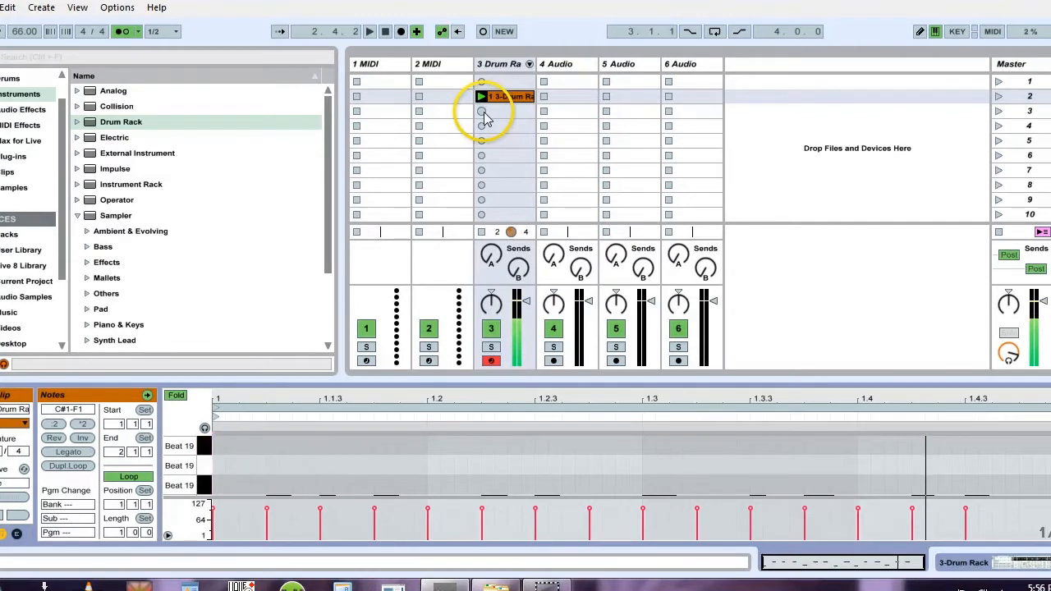
# Step: Record a two-bar drum pattern into scene 3 of the Drum Rack track and show the track's devices again
pyautogui.click(482, 112)
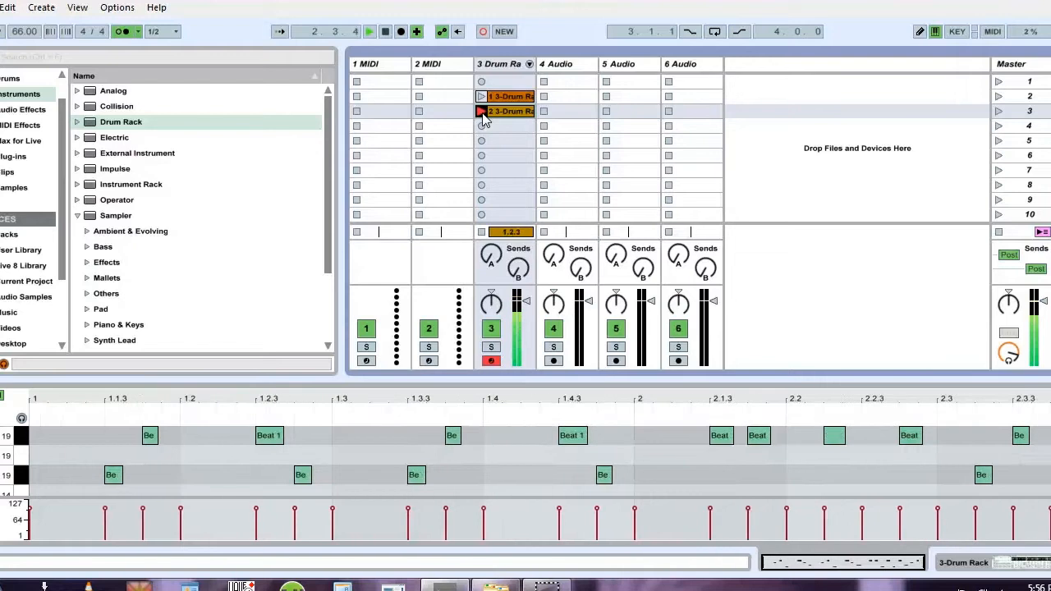
pyautogui.click(483, 112)
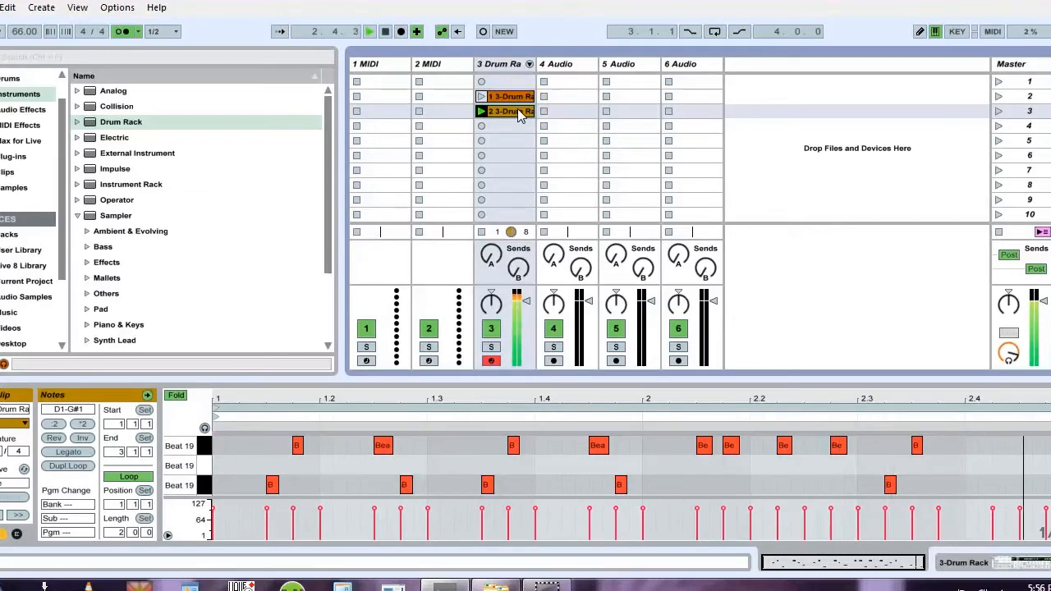
pyautogui.hotkey('shift', 'Tab')
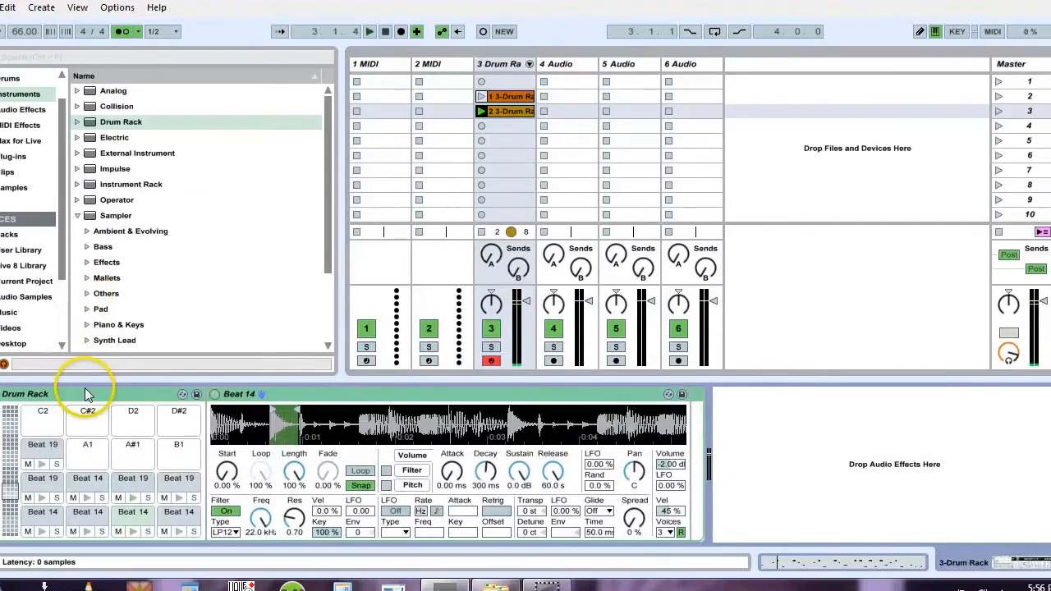
# Step: Group the Drum Rack into an Instrument Rack, duplicate its Drum Rack chain and select the duplicate chain
pyautogui.click(82, 397)
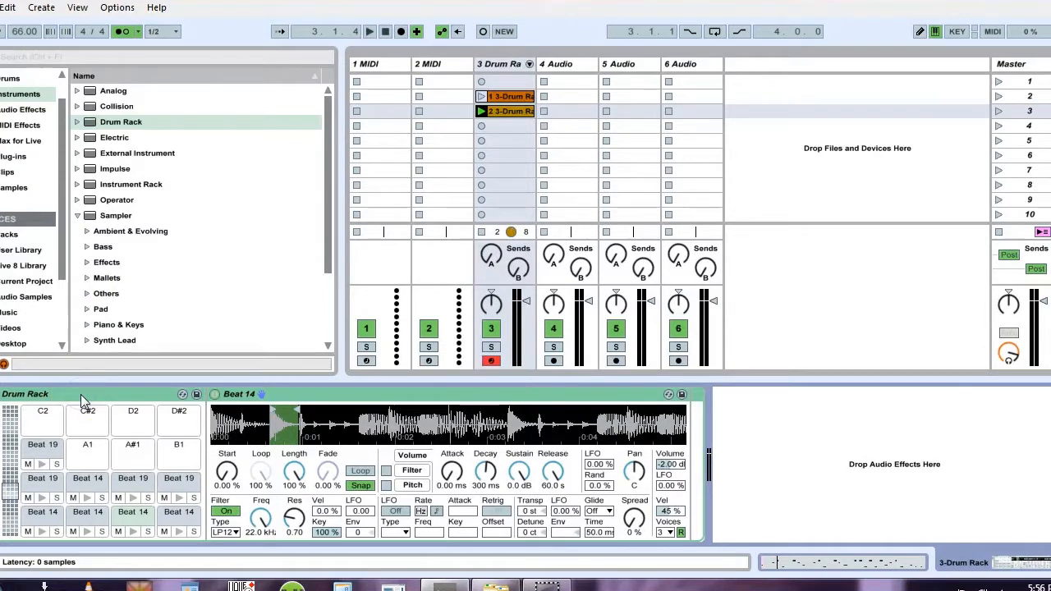
pyautogui.hotkey('ctrl', 'g')
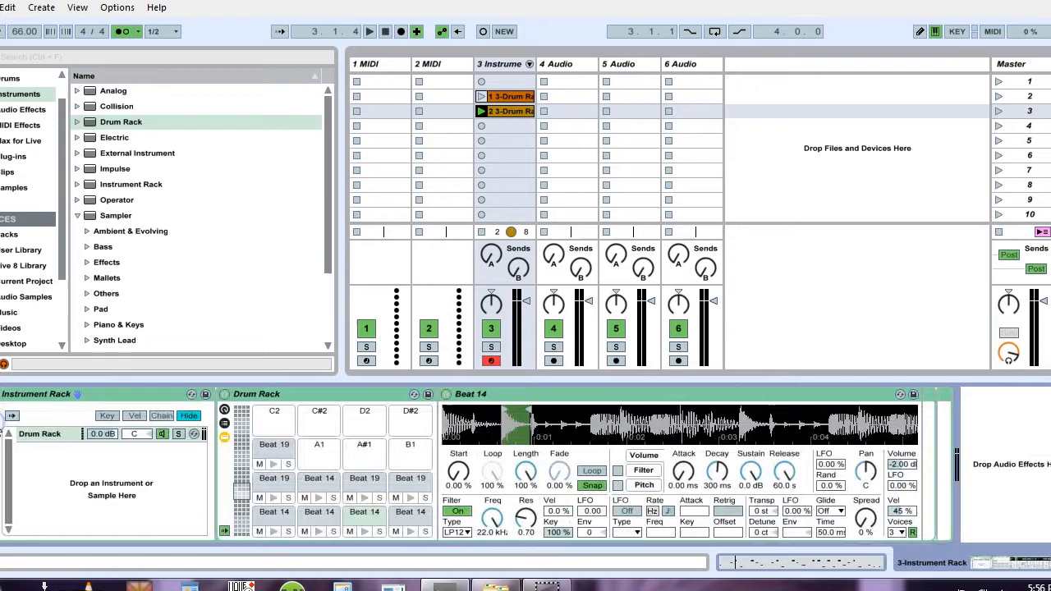
pyautogui.click(48, 440)
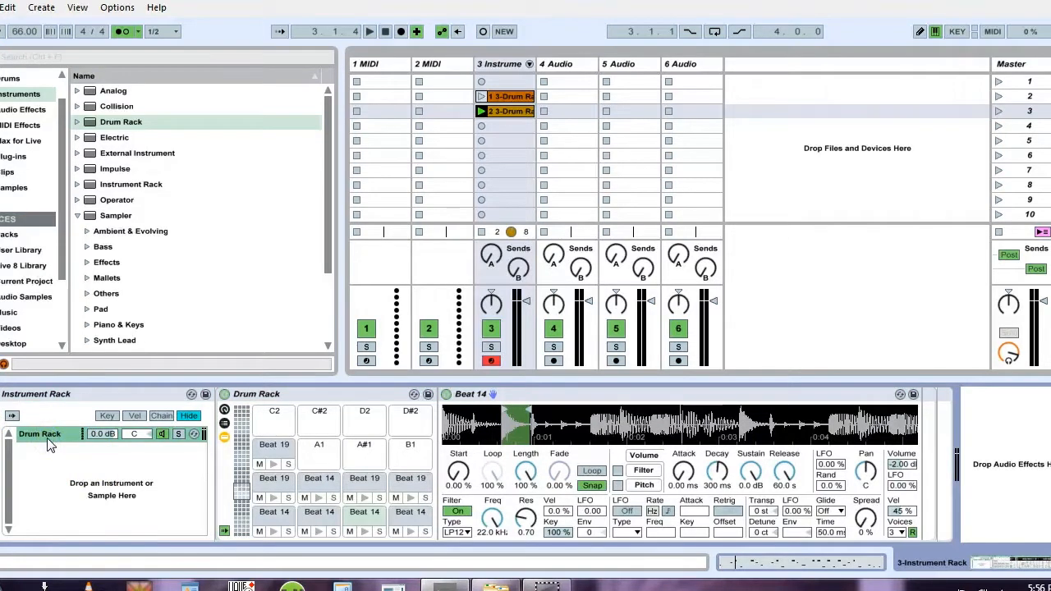
pyautogui.hotkey('ctrl', 'd')
pyautogui.click(49, 457)
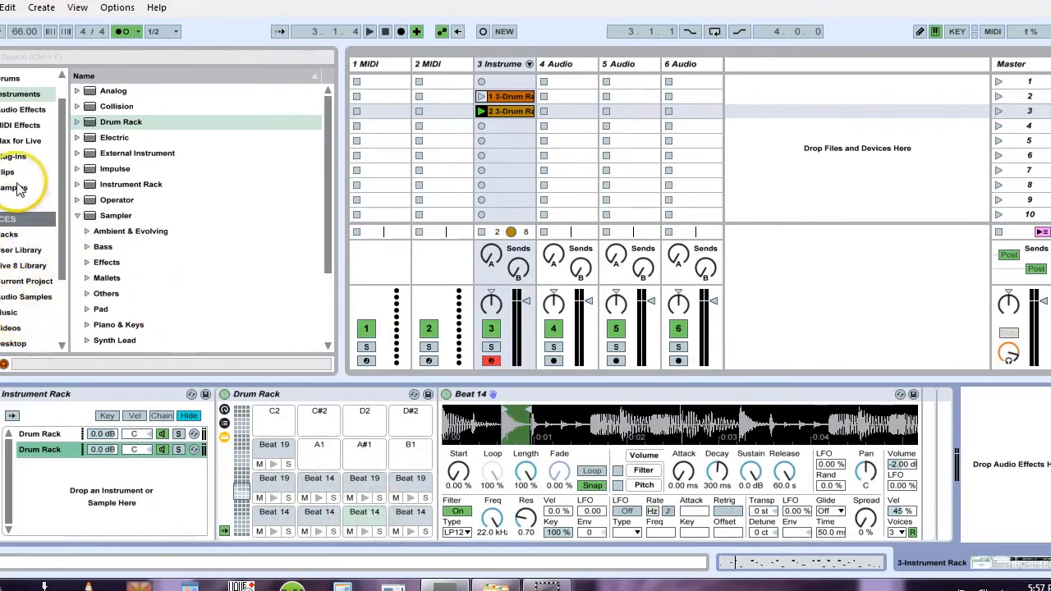
# Step: Find the SciFi Samples folder in the Audio Samples location, expand it and preview 1.wav
pyautogui.click(23, 299)
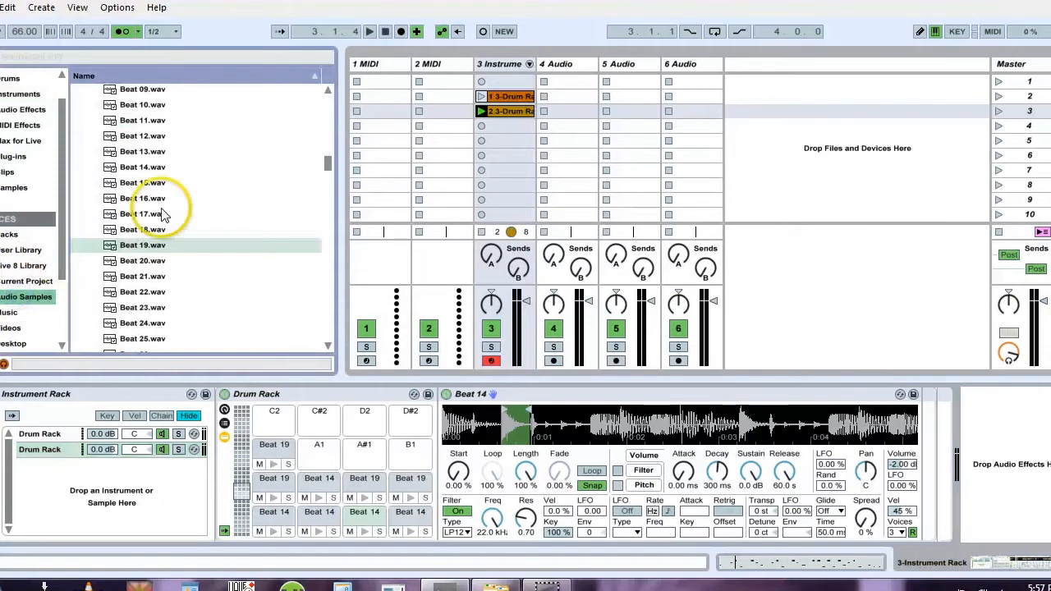
pyautogui.click(161, 213)
pyautogui.click(135, 153)
pyautogui.click(23, 299)
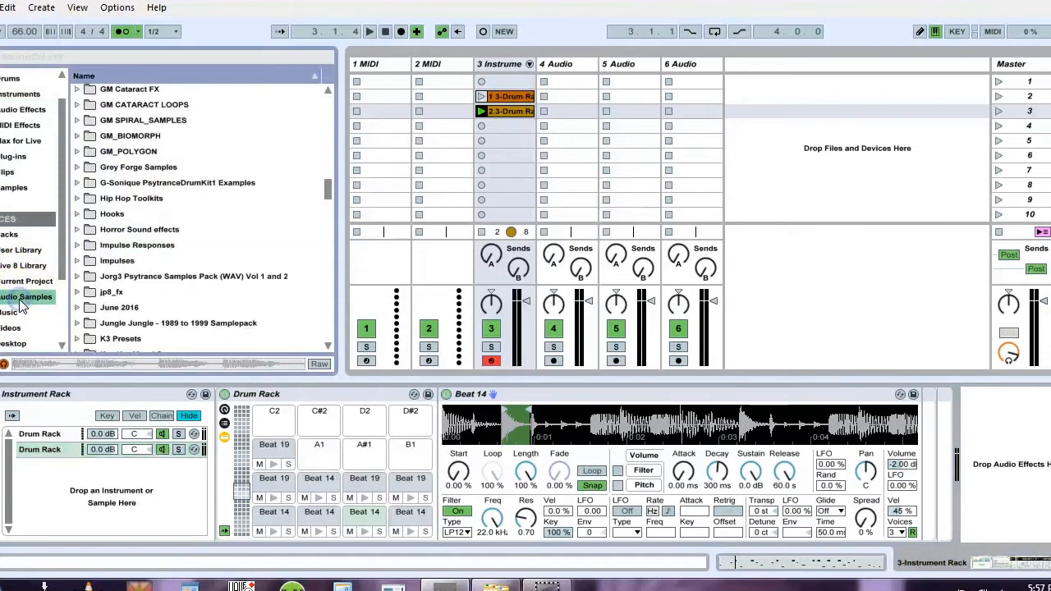
pyautogui.moveTo(328, 192); pyautogui.dragTo(321, 268)
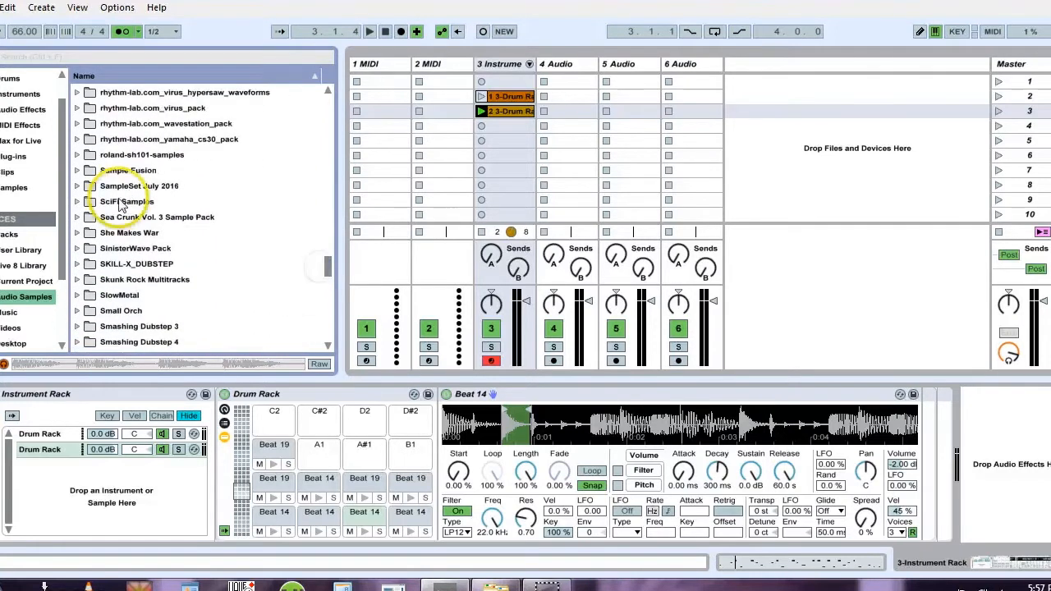
pyautogui.click(77, 202)
pyautogui.click(100, 222)
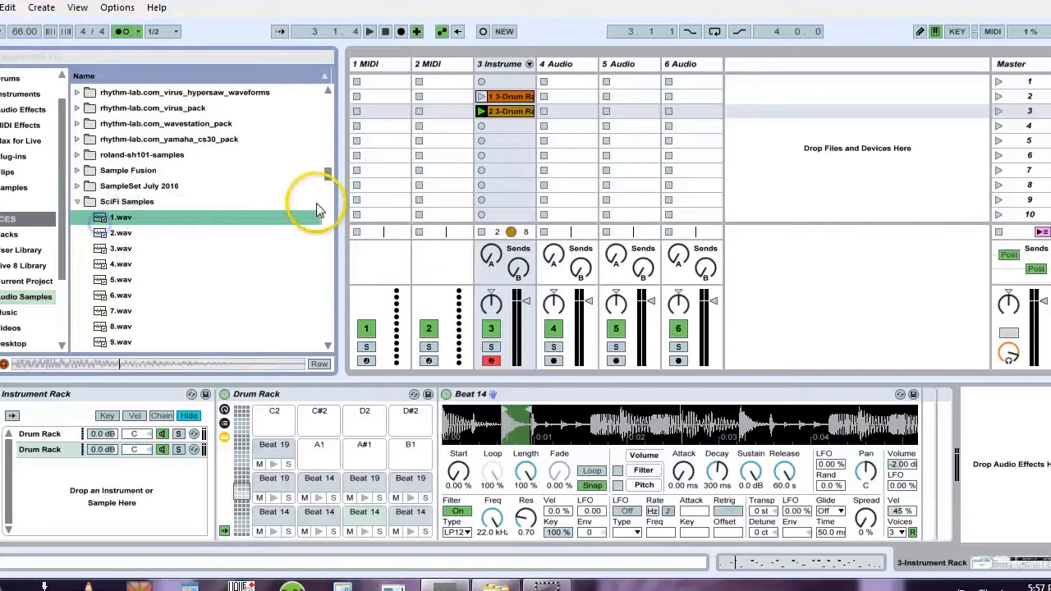
# Step: Audition several SciFi samples, including 216.wav and 220.wav, and select 211.wav through 220.wav
pyautogui.moveTo(330, 171); pyautogui.dragTo(323, 276)
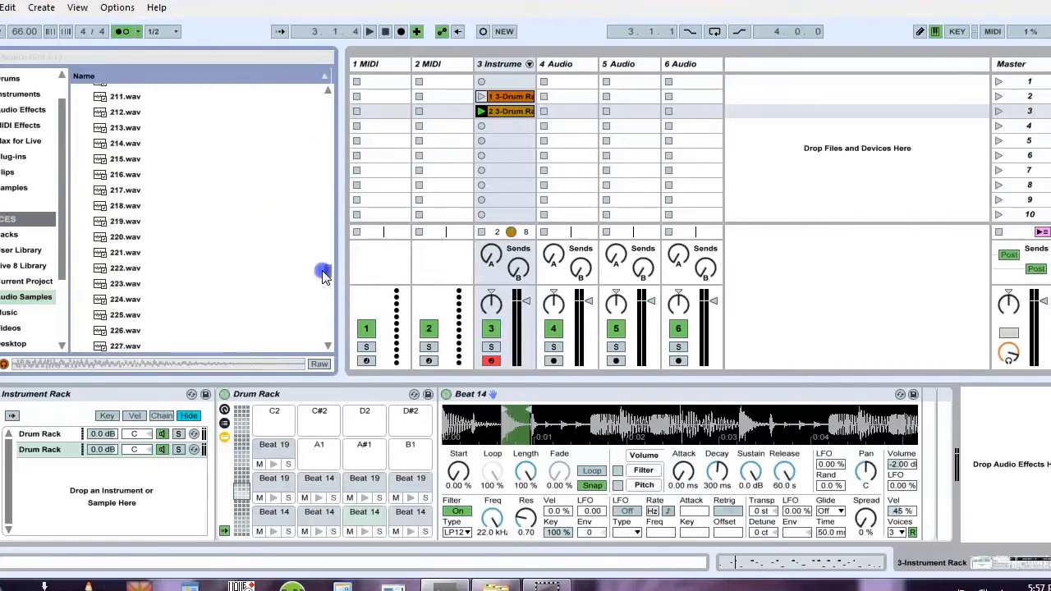
pyautogui.click(105, 144)
pyautogui.click(102, 161)
pyautogui.click(100, 177)
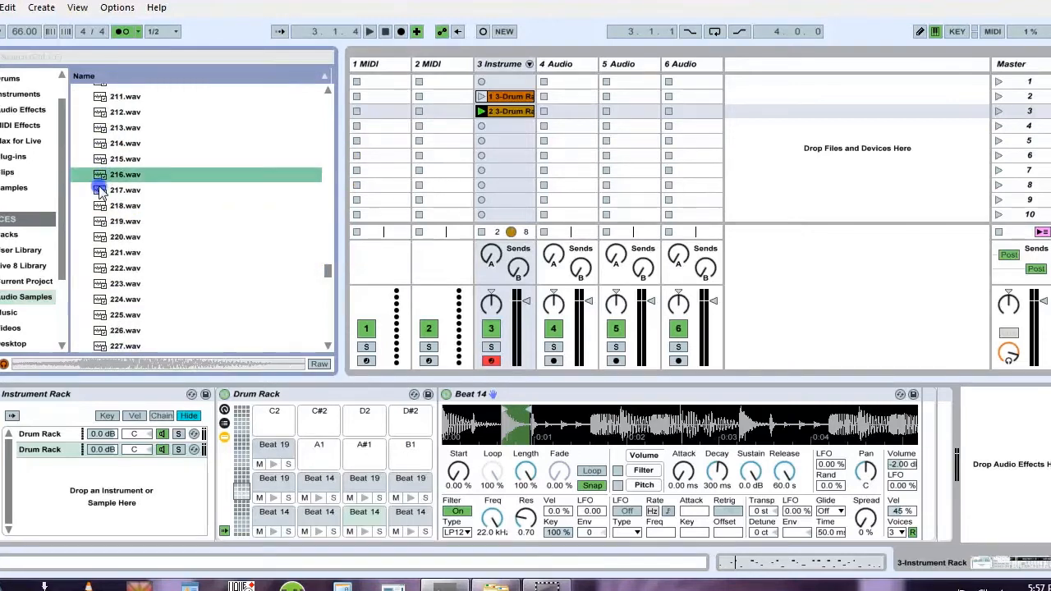
pyautogui.click(98, 238)
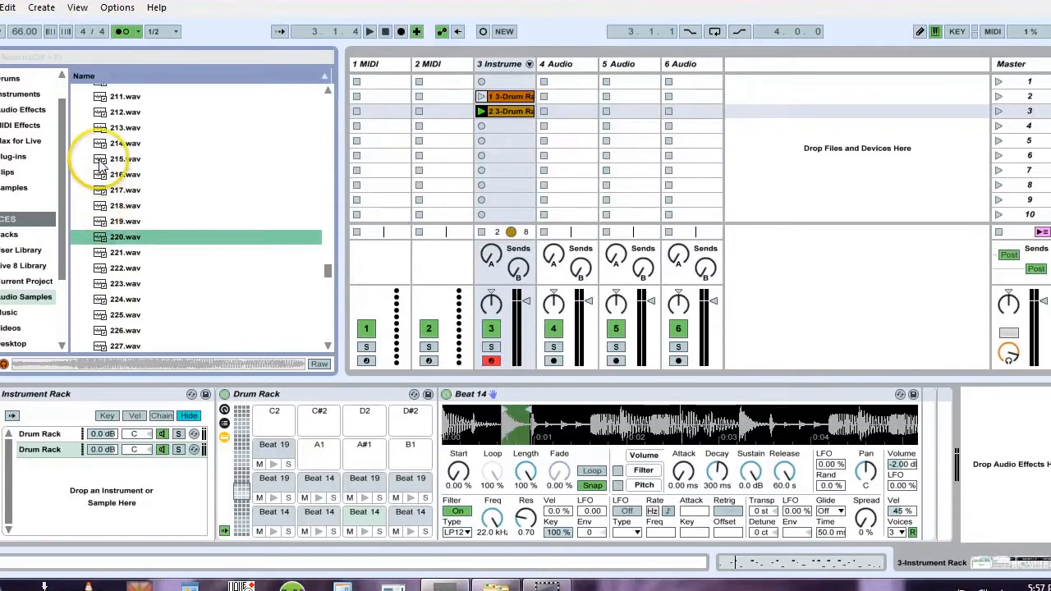
pyautogui.keyDown('shift'); pyautogui.click(99, 96); pyautogui.keyUp('shift')
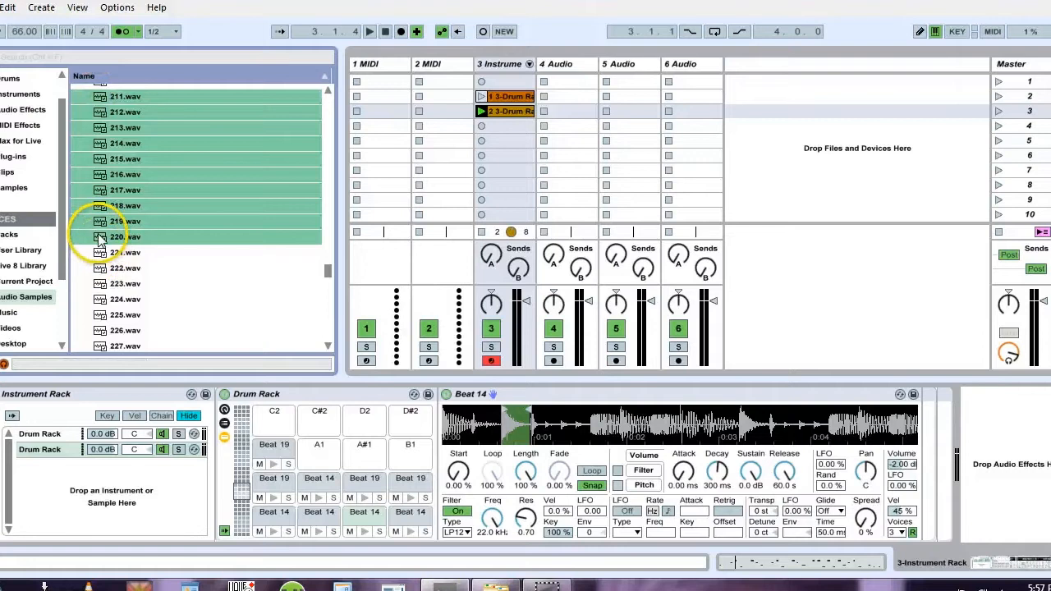
# Step: Try to load the selected samples onto the occupied C1 pad of the duplicate Drum Rack
pyautogui.moveTo(99, 237); pyautogui.dragTo(276, 526)
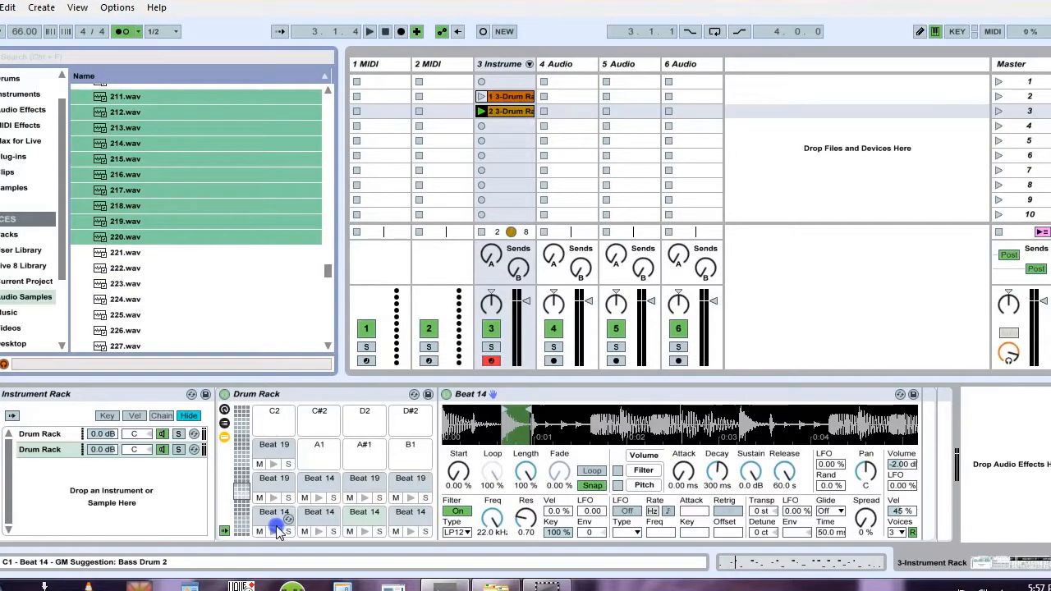
pyautogui.press('space')
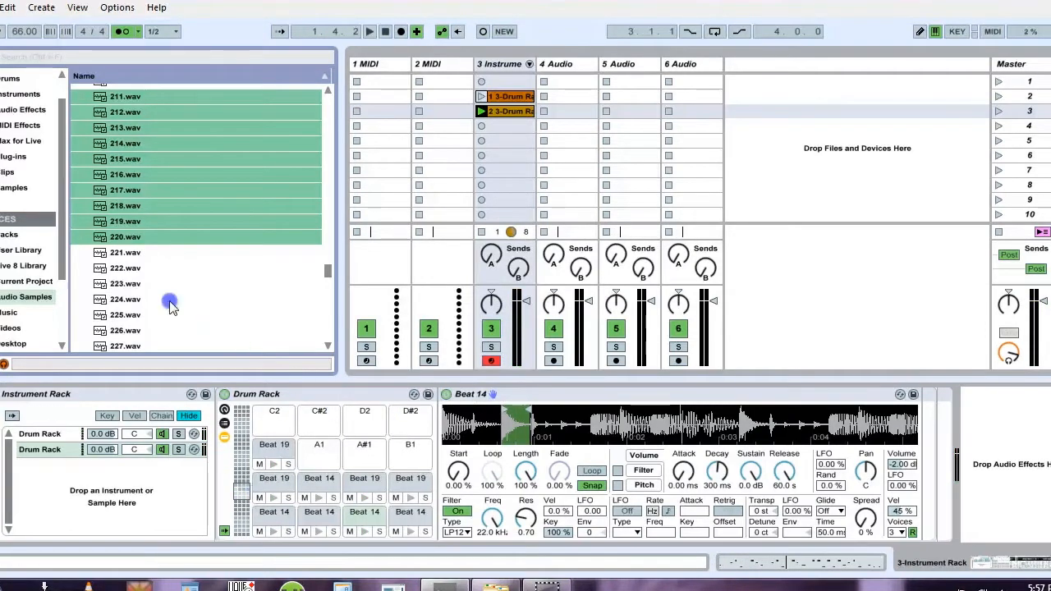
pyautogui.moveTo(107, 238); pyautogui.dragTo(267, 512)
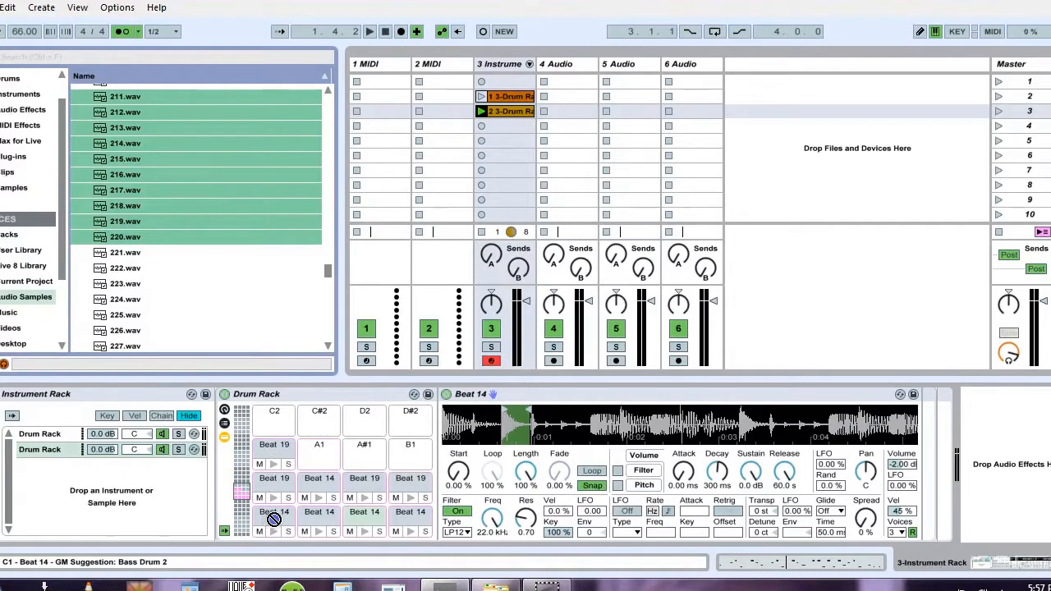
pyautogui.moveTo(276, 526); pyautogui.dragTo(276, 525)
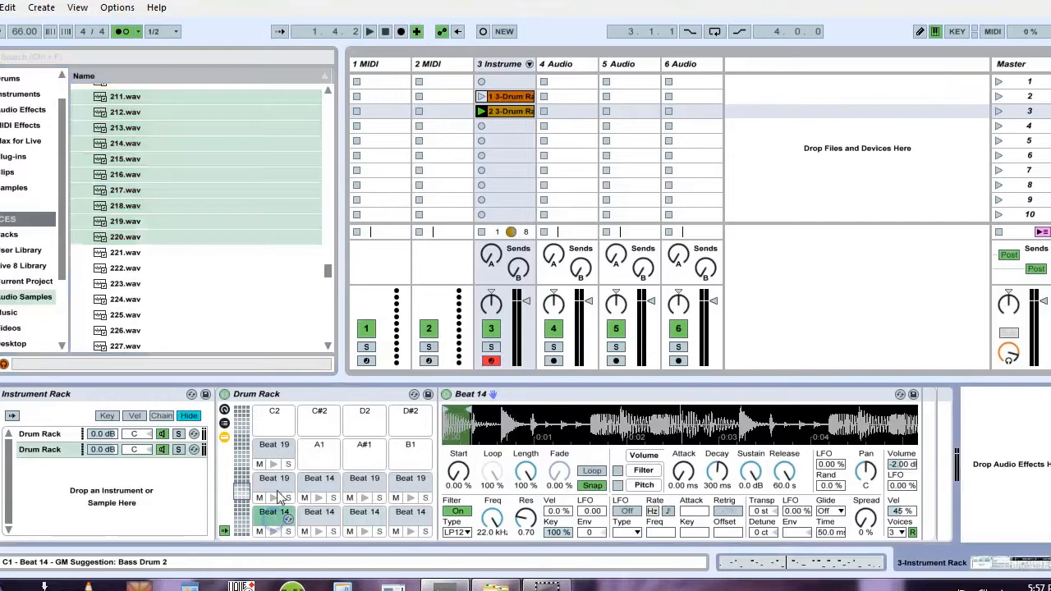
# Step: Delete all the Beat 14 and Beat 19 samples from the pads of the duplicate Drum Rack
pyautogui.click(275, 447)
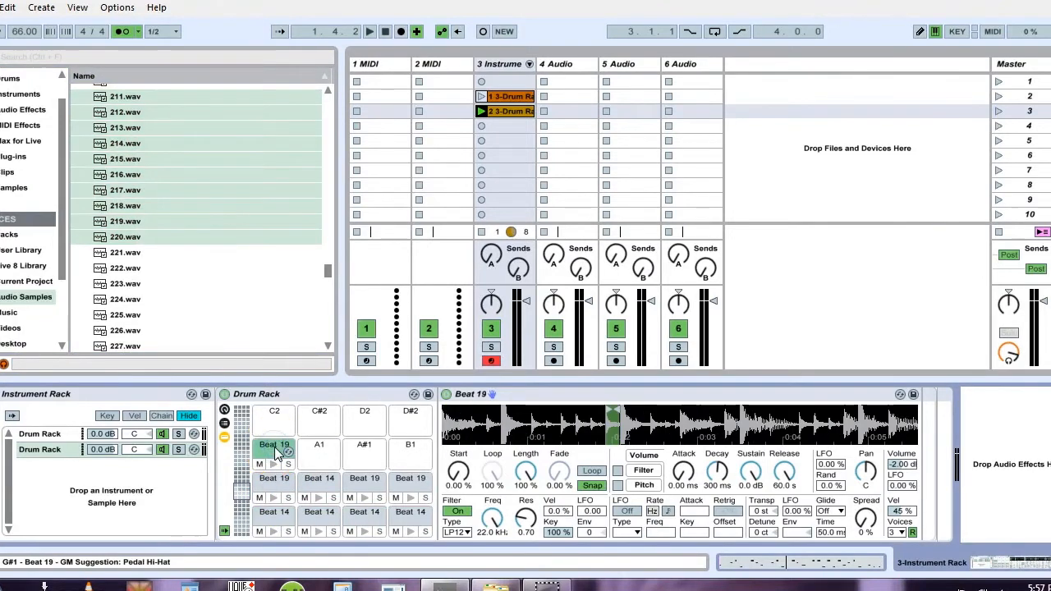
pyautogui.press('Delete')
pyautogui.click(274, 479)
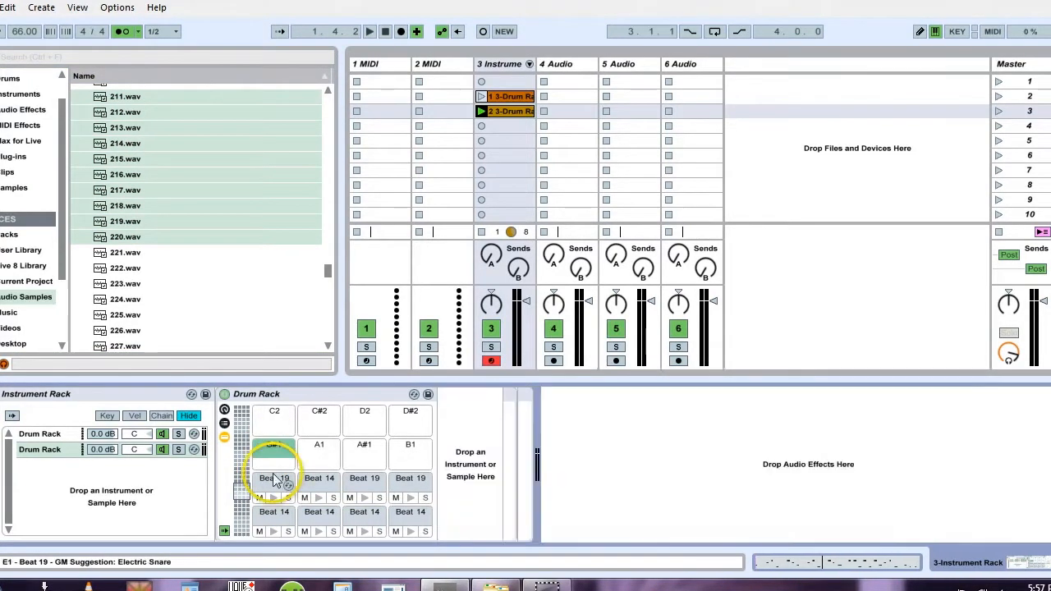
pyautogui.press('Delete')
pyautogui.click(314, 486)
pyautogui.press('Delete')
pyautogui.click(363, 487)
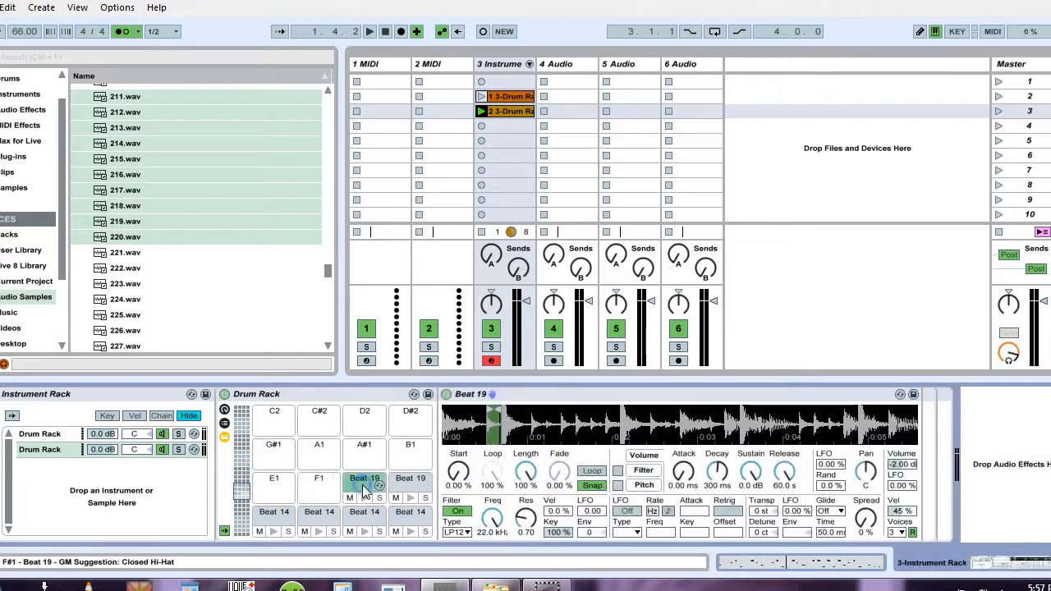
pyautogui.press('Delete')
pyautogui.click(407, 485)
pyautogui.press('Delete')
pyautogui.click(408, 519)
pyautogui.press('Delete')
pyautogui.click(364, 517)
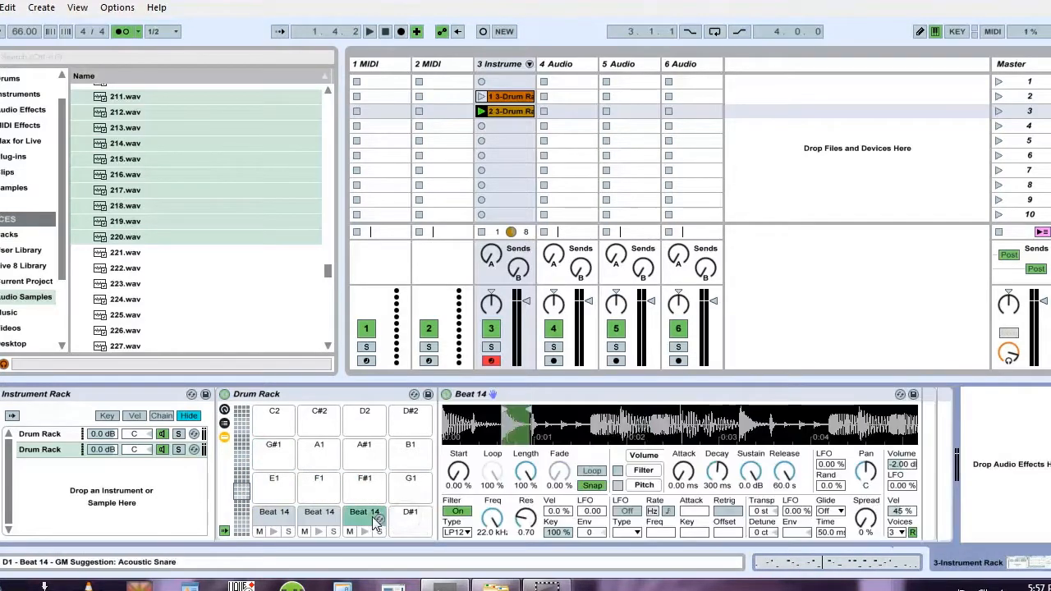
pyautogui.press('Delete')
pyautogui.click(320, 518)
pyautogui.press('Delete')
pyautogui.click(279, 519)
pyautogui.press('Delete')
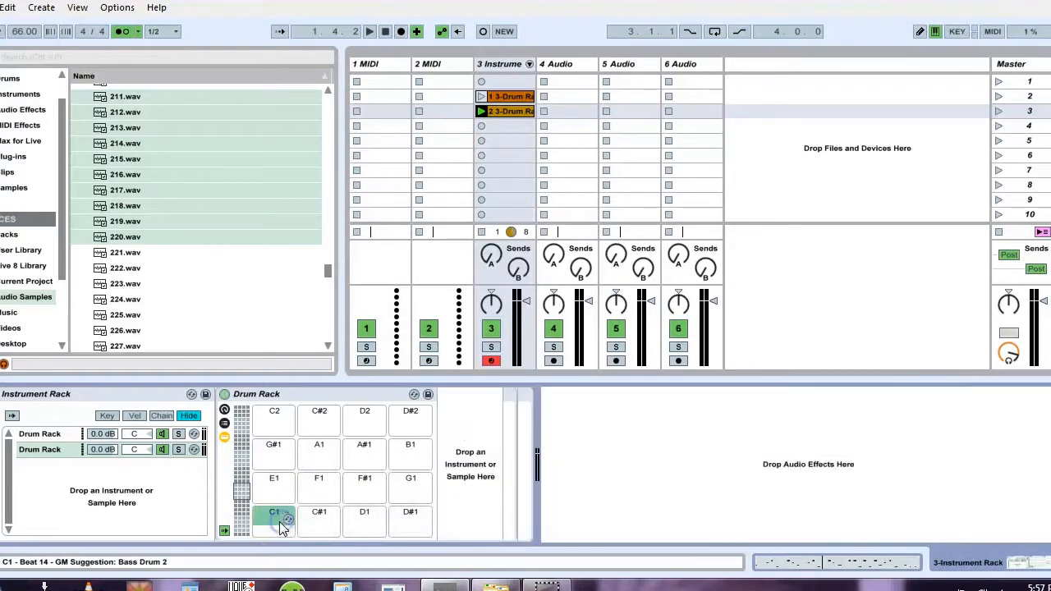
# Step: Load samples 211.wav through 220.wav onto consecutive pads starting at C1 and play the layered pattern
pyautogui.moveTo(93, 236); pyautogui.dragTo(267, 524)
pyautogui.press('space')
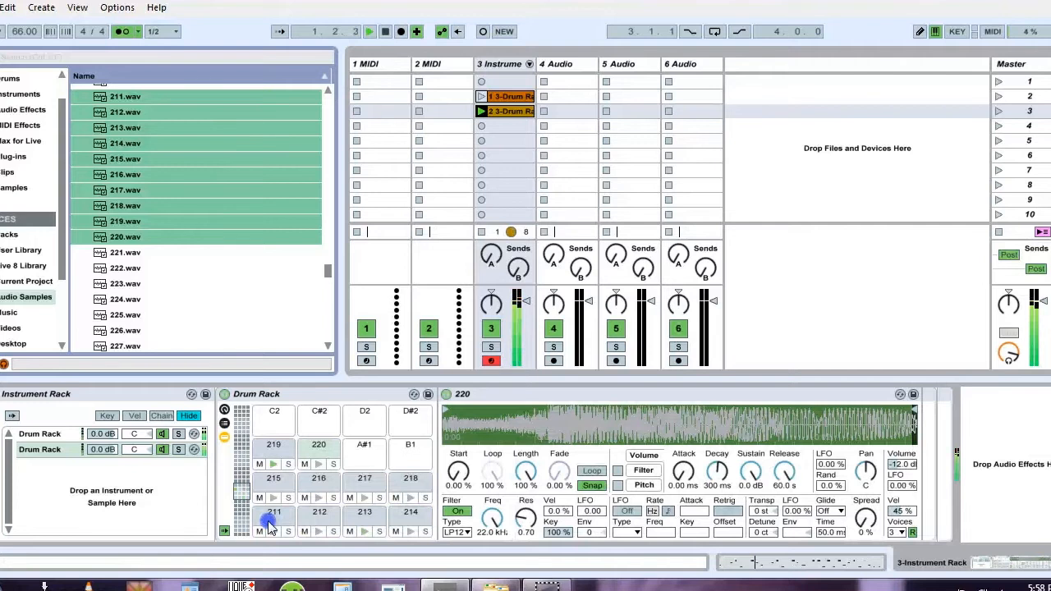
# Step: Set the Release of sample 220 to 1.40 s, copy the value to its siblings and play the pattern
pyautogui.click(784, 472)
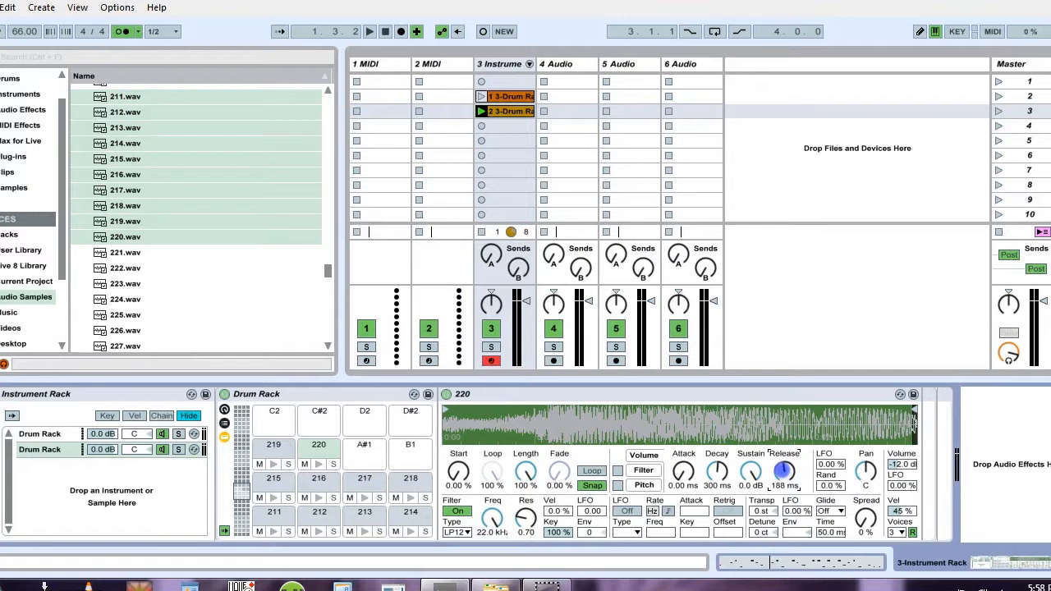
pyautogui.moveTo(784, 472); pyautogui.dragTo(785, 475)
pyautogui.rightClick(784, 471)
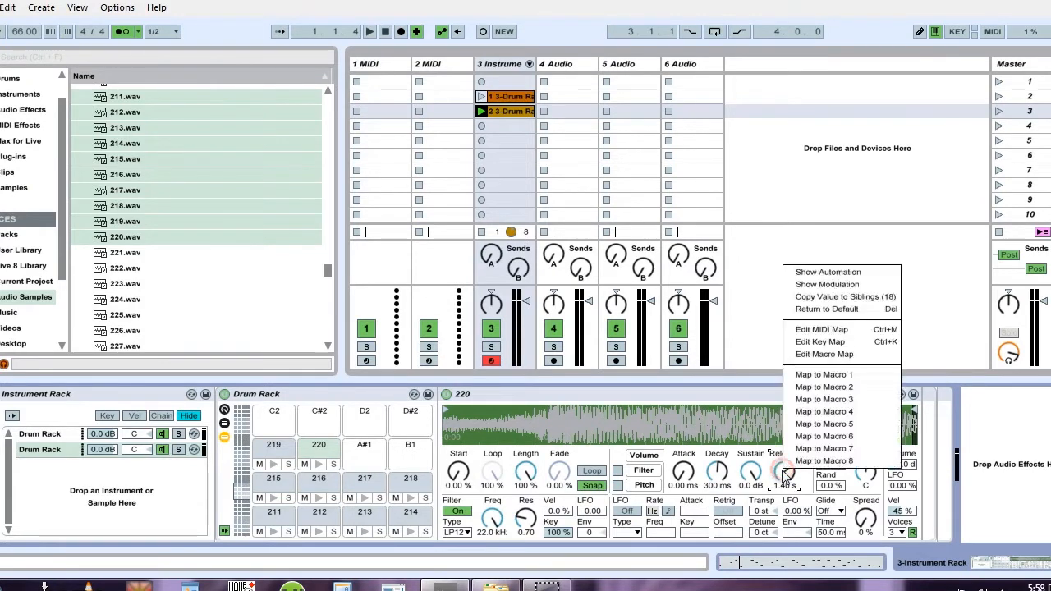
pyautogui.click(832, 300)
pyautogui.press('space')
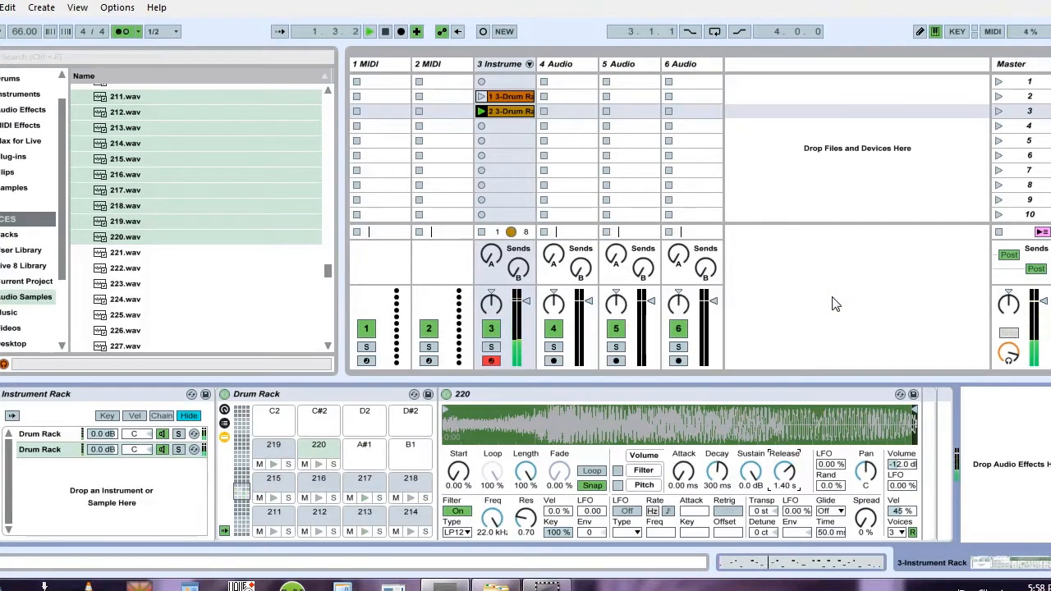
# Step: Disarm the Instrument Rack track, then freeze and flatten it to audio
pyautogui.click(491, 361)
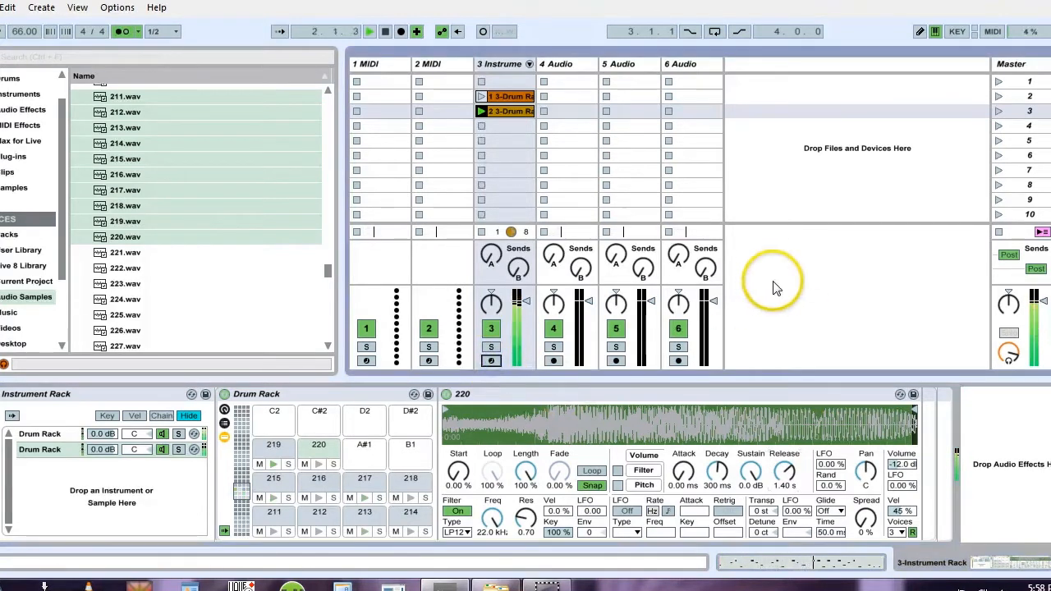
pyautogui.rightClick(496, 64)
pyautogui.click(522, 162)
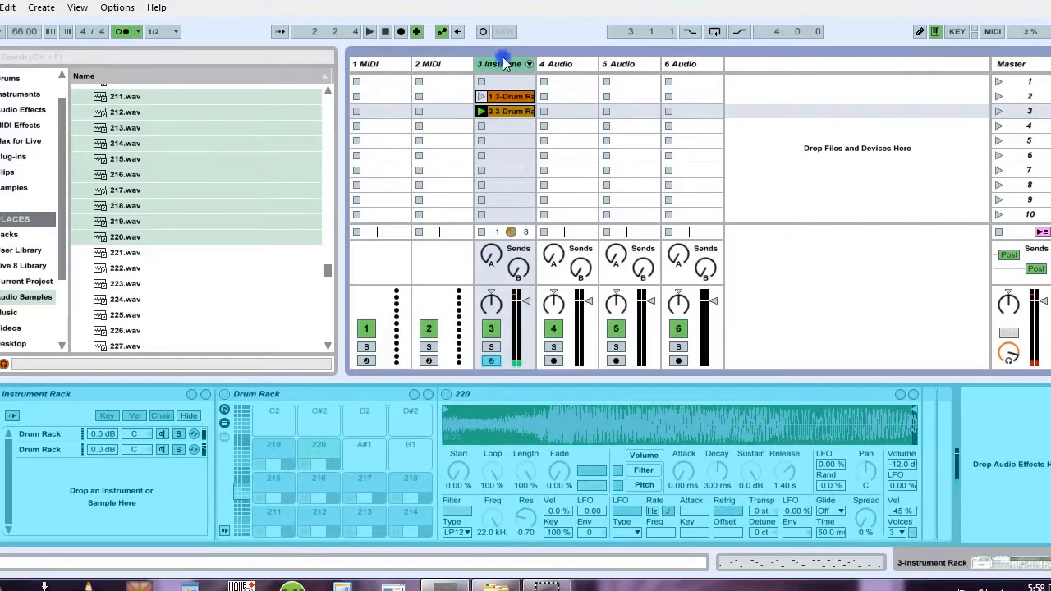
pyautogui.rightClick(501, 65)
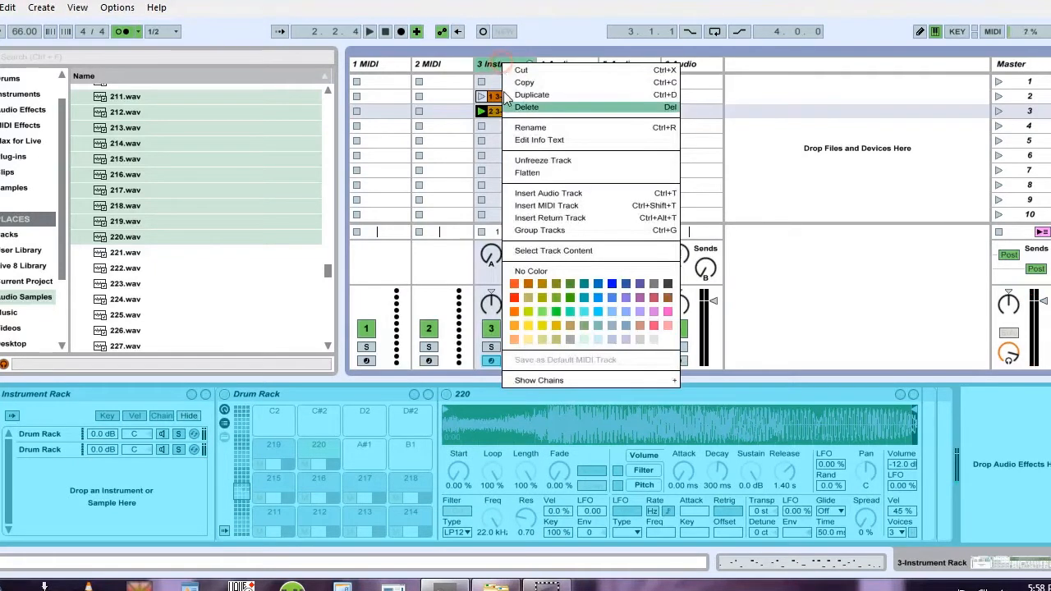
pyautogui.click(528, 173)
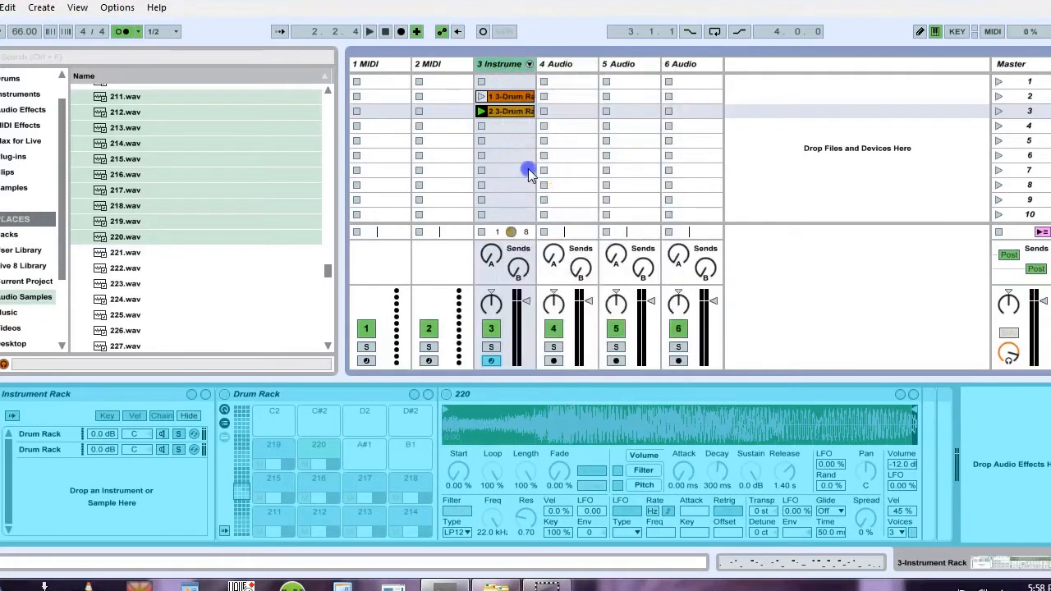
pyautogui.click(494, 111)
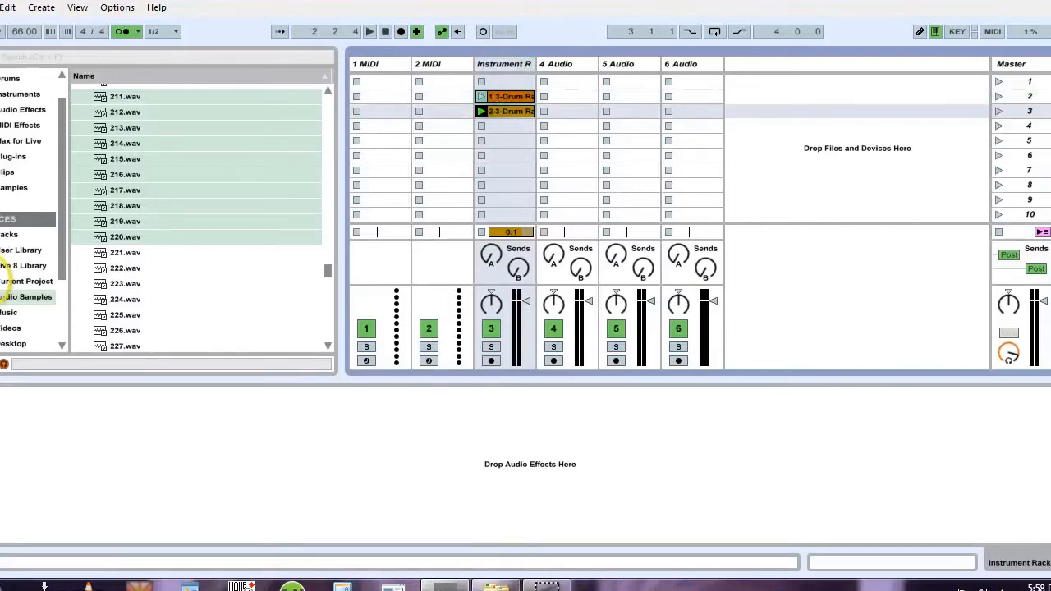
# Step: Save both flattened Drum Rack clips to the User Library with their source files copied, naming the set Newb Drums
pyautogui.click(16, 249)
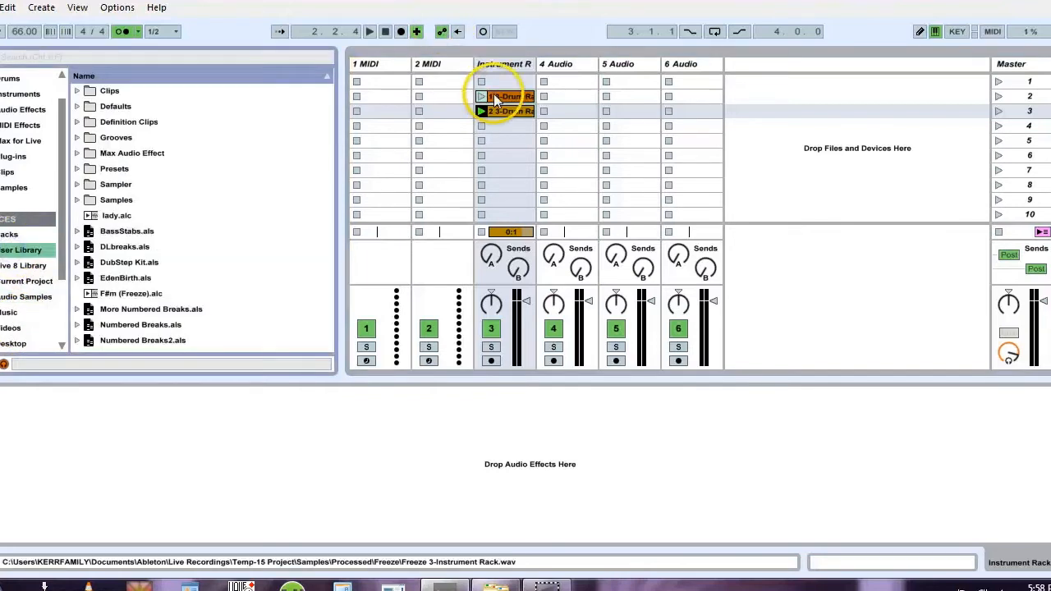
pyautogui.click(494, 98)
pyautogui.click(494, 110)
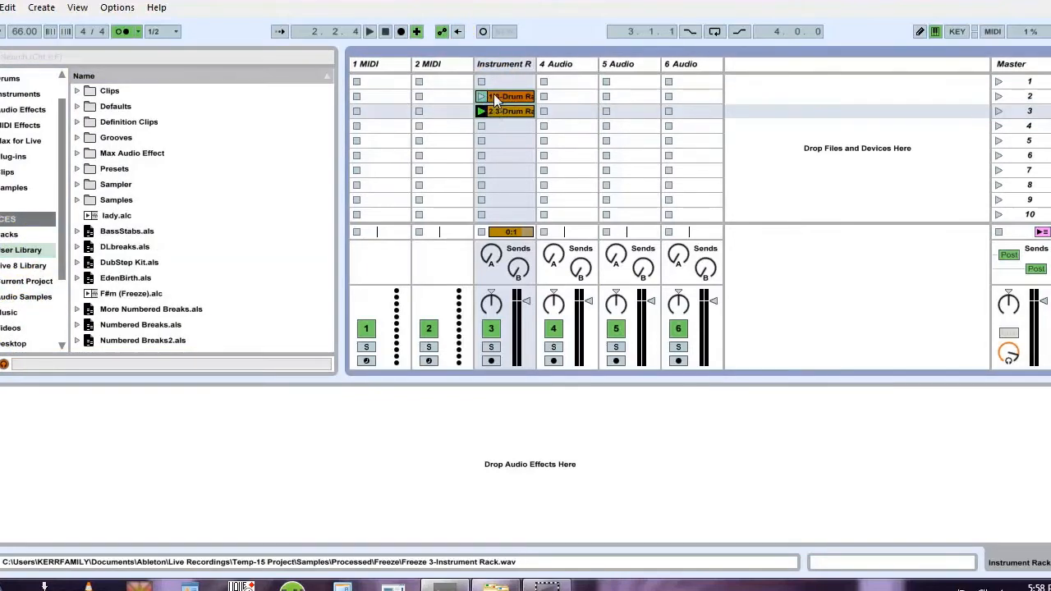
pyautogui.moveTo(494, 98); pyautogui.dragTo(125, 231)
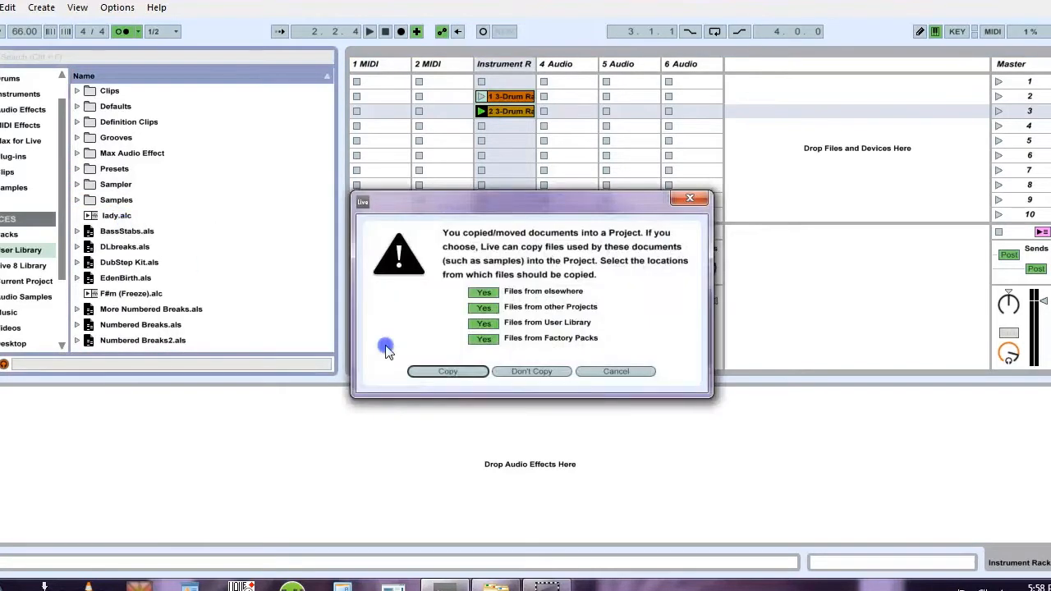
pyautogui.click(448, 372)
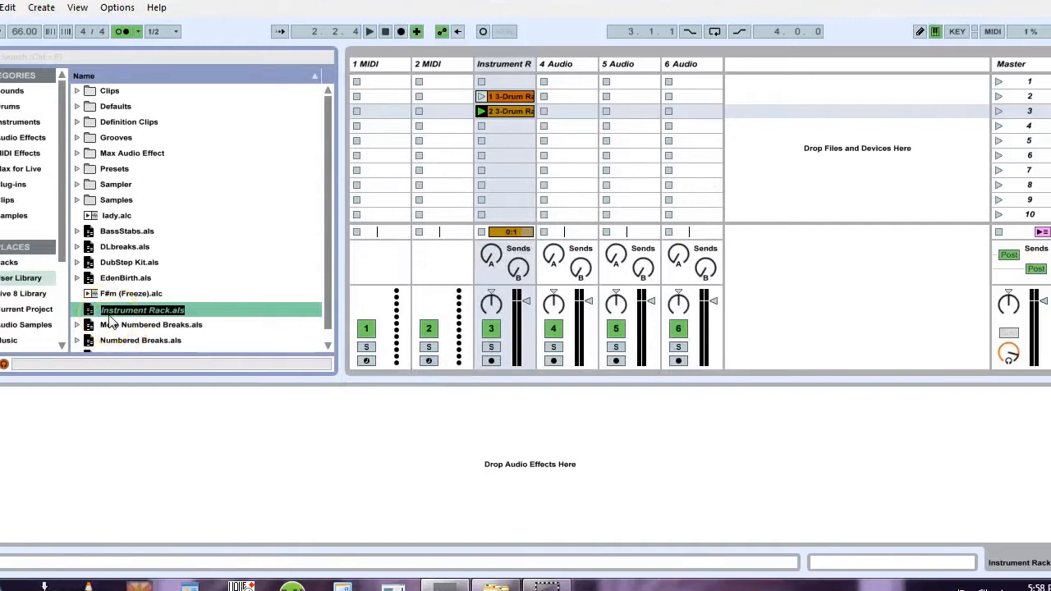
pyautogui.write('Newb Drums')
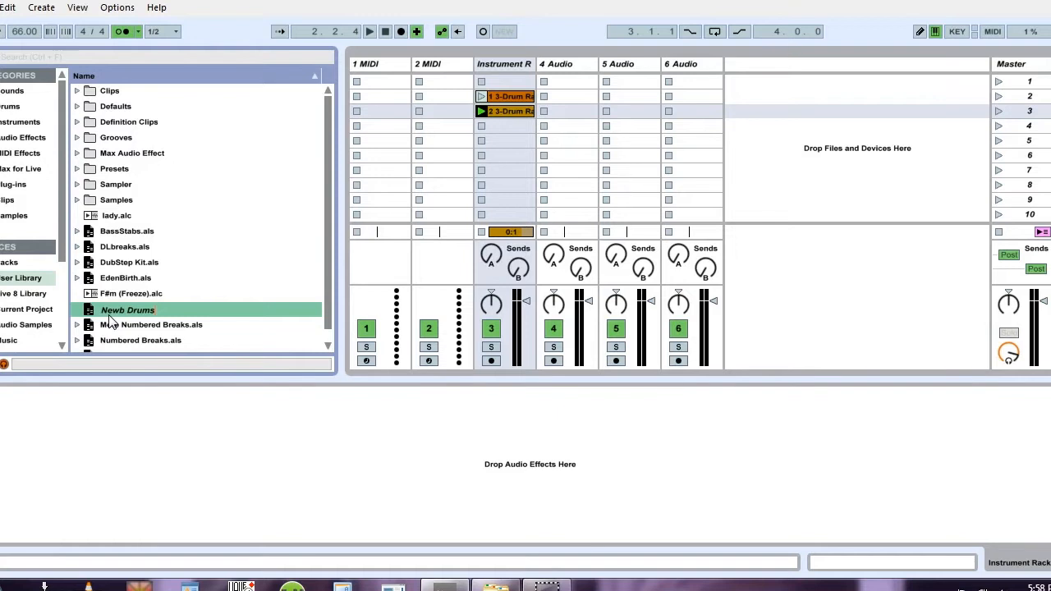
pyautogui.press('Return')
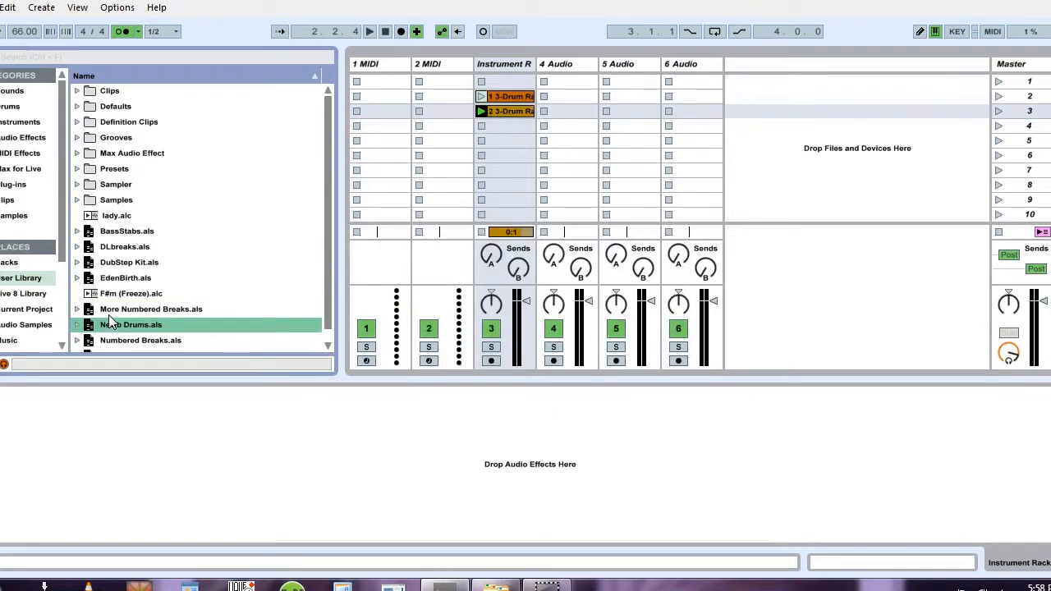
# Step: Open Vid Test.als from the Vid Test Project folder without saving the current set, and delete its temporary files
pyautogui.hotkey('ctrl', 'o')
pyautogui.click(421, 224)
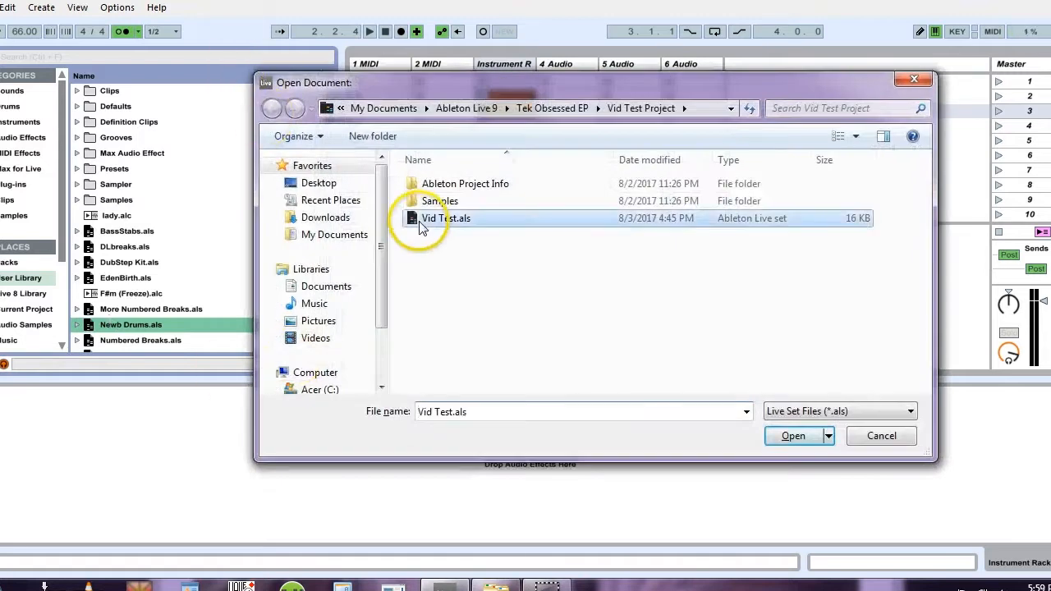
pyautogui.doubleClick(421, 222)
pyautogui.click(526, 330)
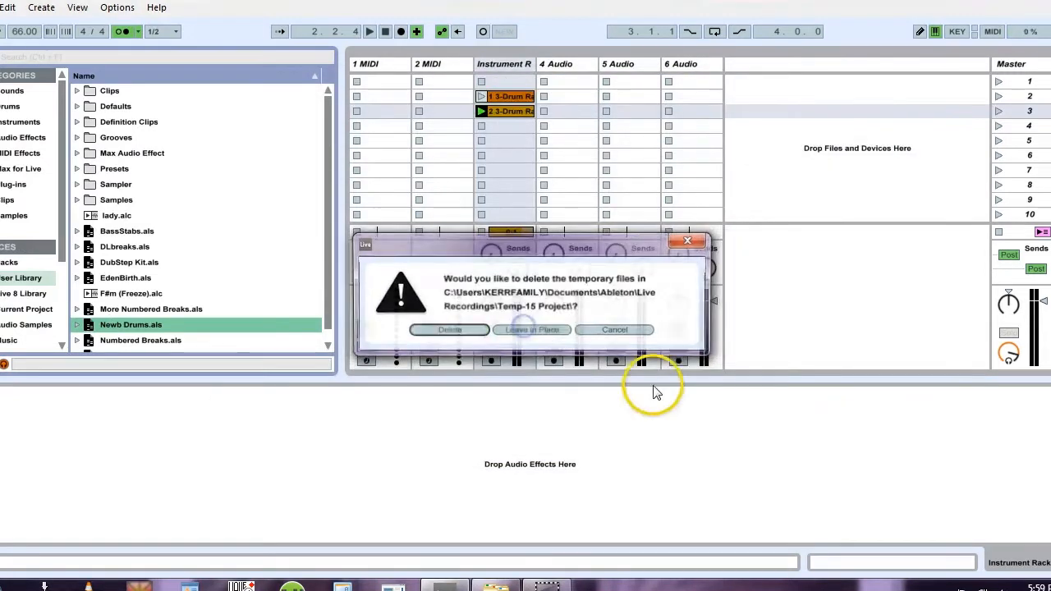
pyautogui.click(450, 329)
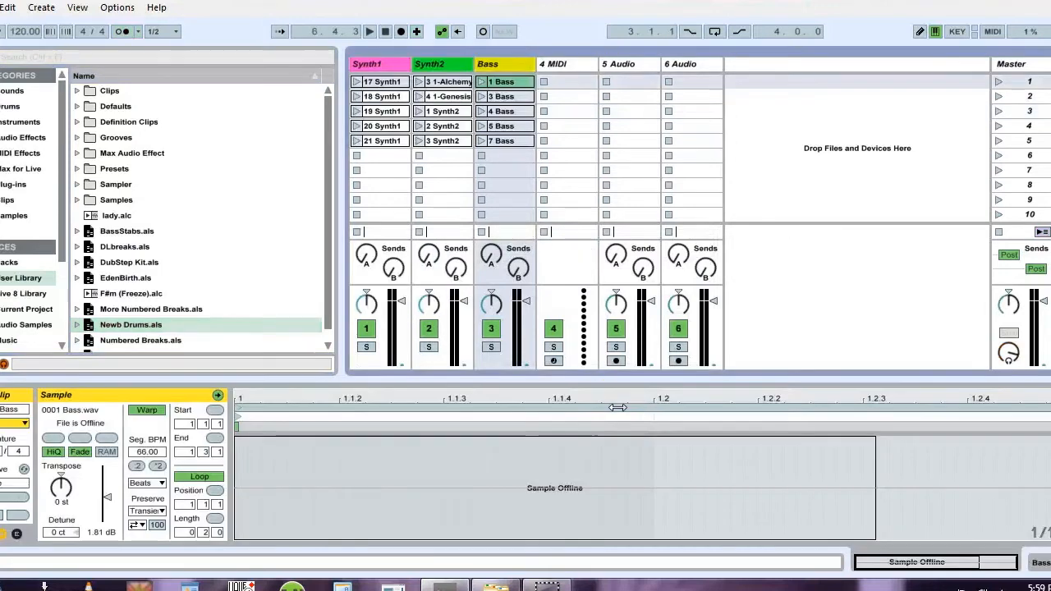
# Step: Load the two frozen Drum Rack clips from Newb Drums.als into scenes 6 and 7 of a new track
pyautogui.click(77, 325)
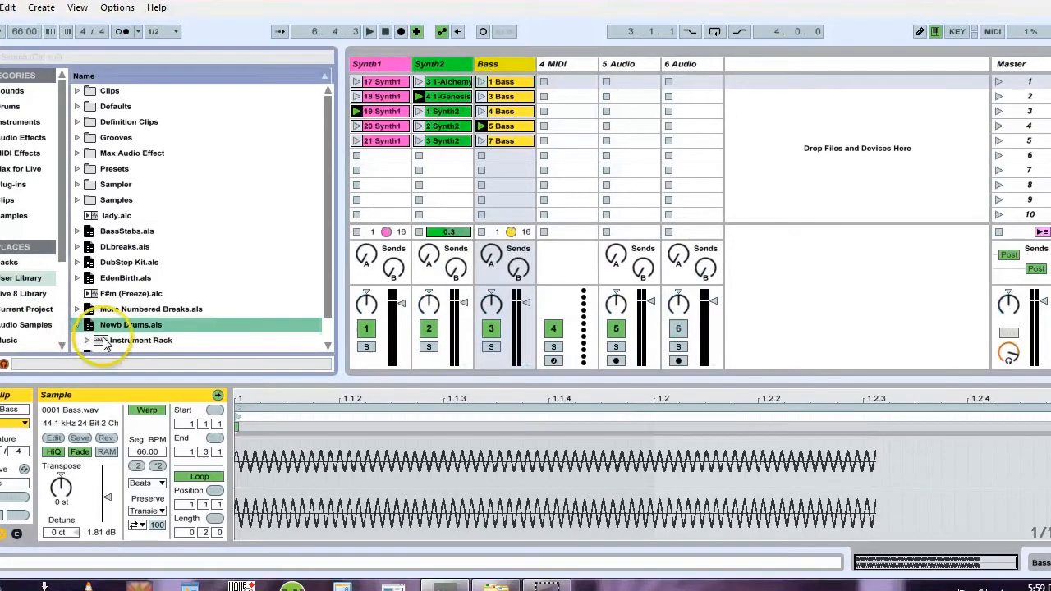
pyautogui.click(87, 340)
pyautogui.moveTo(330, 209); pyautogui.dragTo(311, 314)
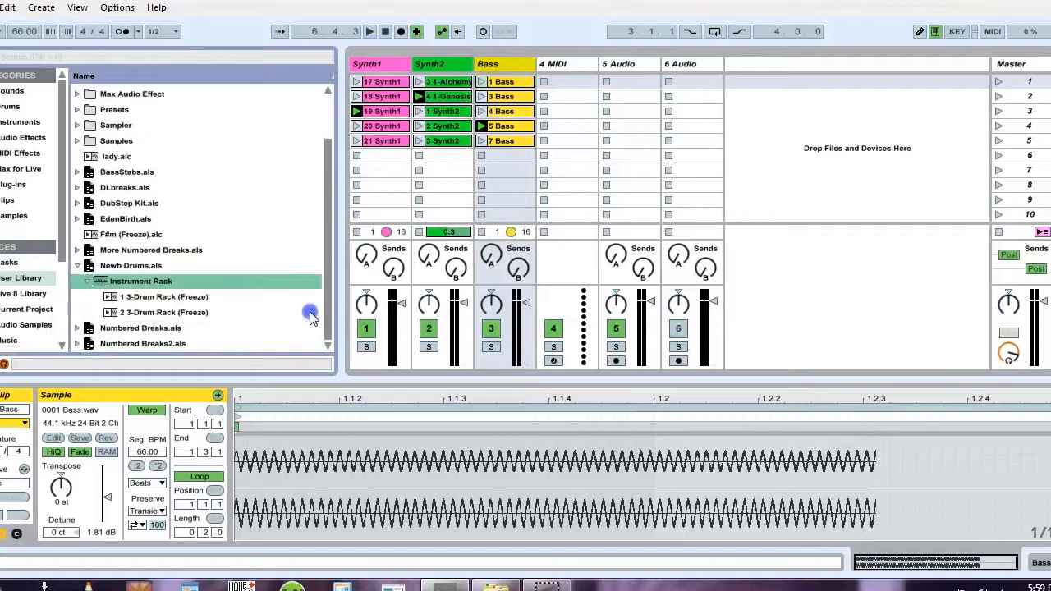
pyautogui.moveTo(127, 297); pyautogui.dragTo(741, 156)
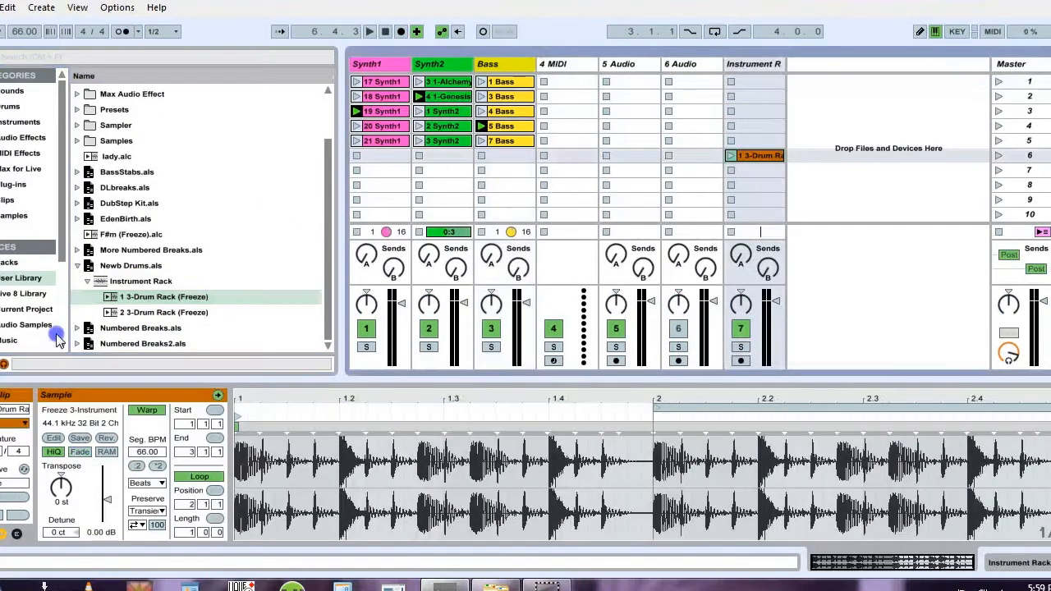
pyautogui.moveTo(114, 316); pyautogui.dragTo(739, 168)
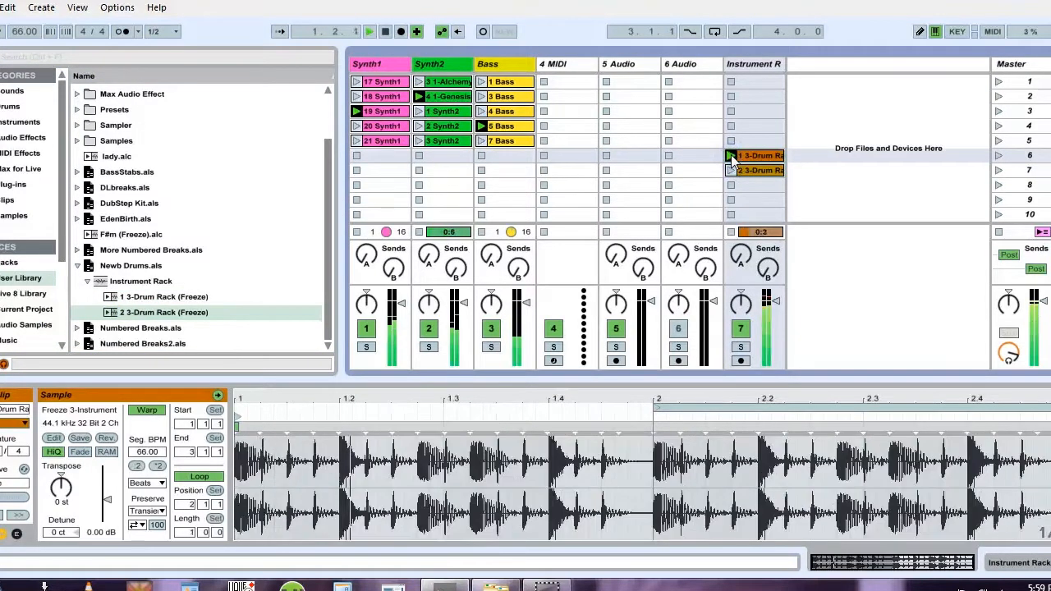
# Step: Play the first drum clip with the synths and bass, and move both drum clips up to scenes 1 and 2
pyautogui.click(730, 156)
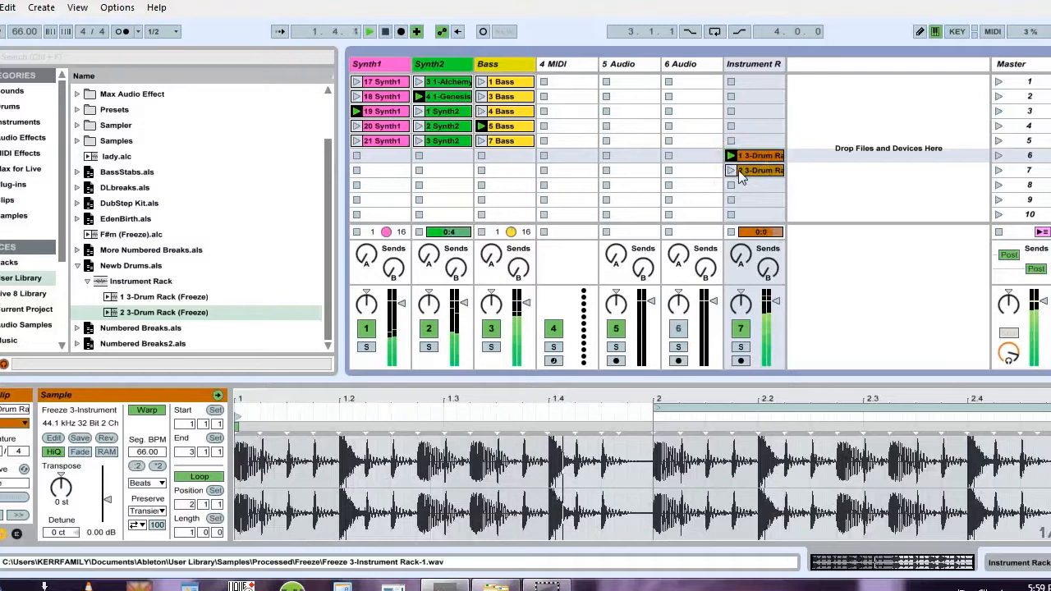
pyautogui.click(746, 157)
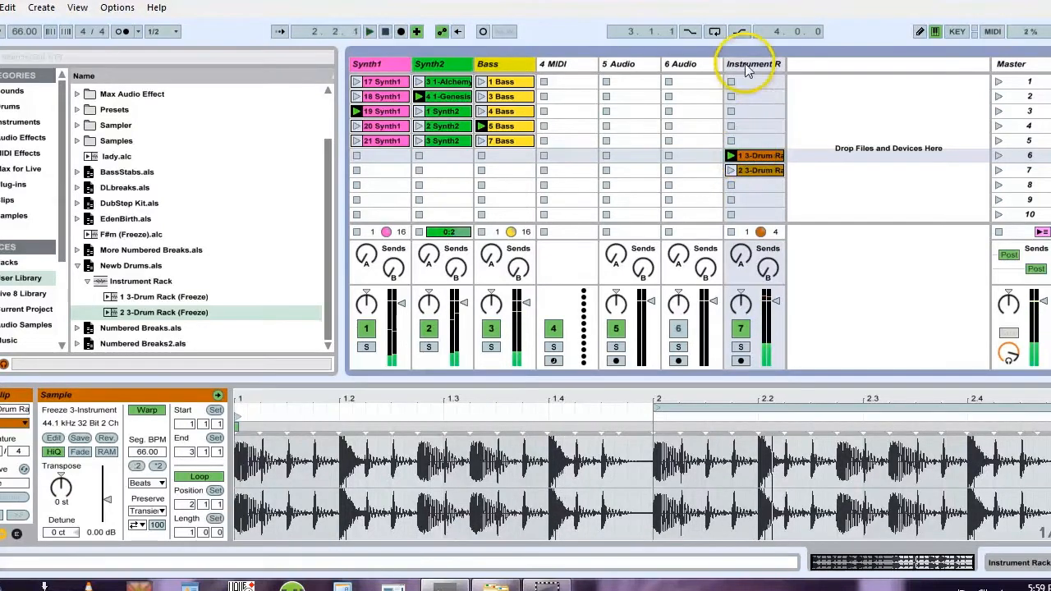
pyautogui.click(748, 170)
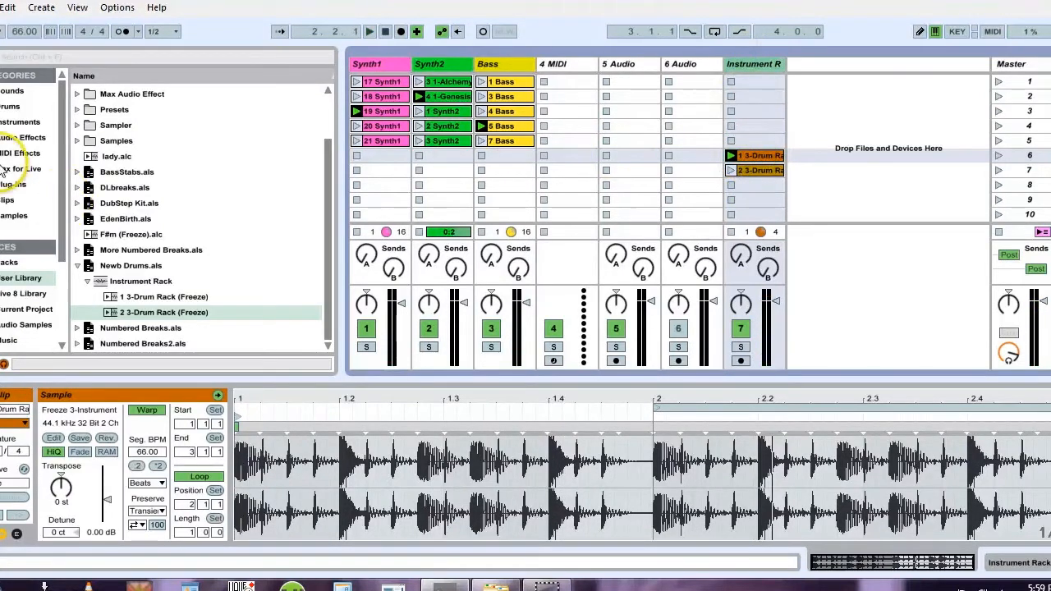
pyautogui.moveTo(755, 156); pyautogui.dragTo(749, 89)
pyautogui.moveTo(752, 170); pyautogui.dragTo(746, 96)
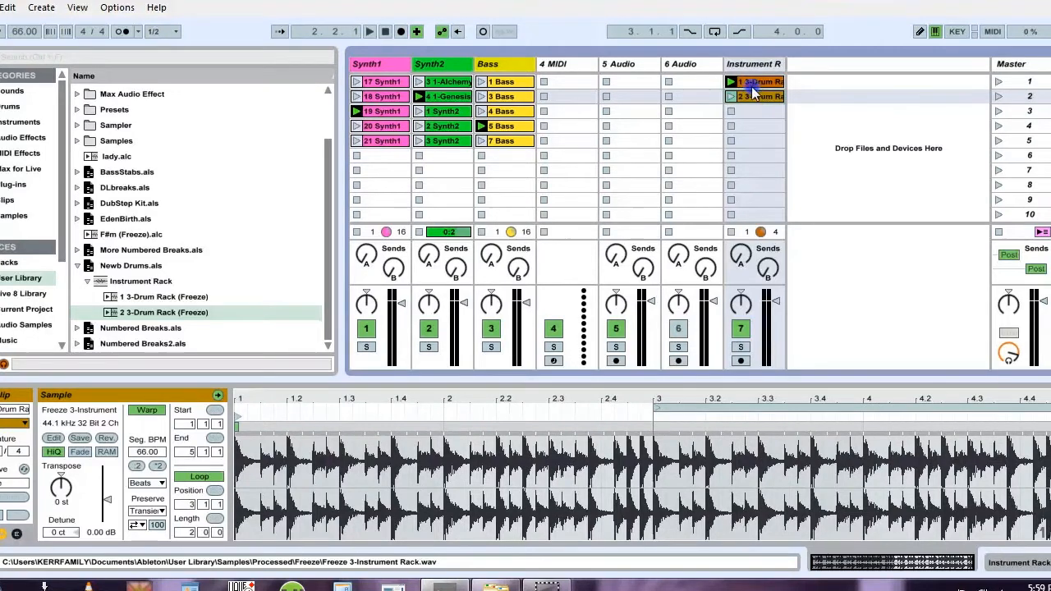
pyautogui.keyDown('shift'); pyautogui.click(750, 83); pyautogui.keyUp('shift')
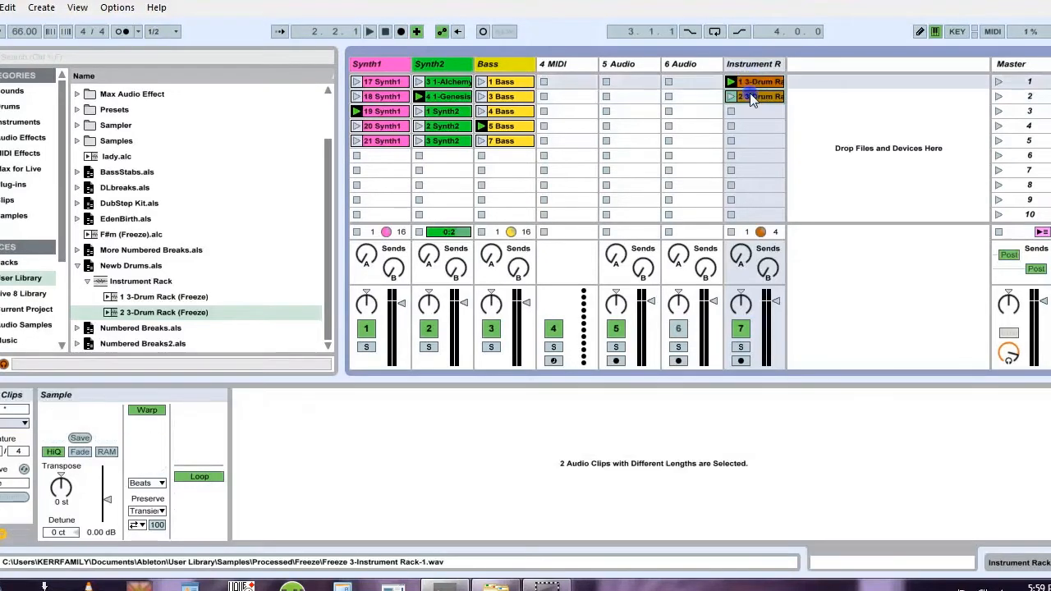
pyautogui.click(750, 94)
pyautogui.hotkey('ctrl', 'd')
pyautogui.hotkey('ctrl', 'd')
pyautogui.hotkey('ctrl', 'd')
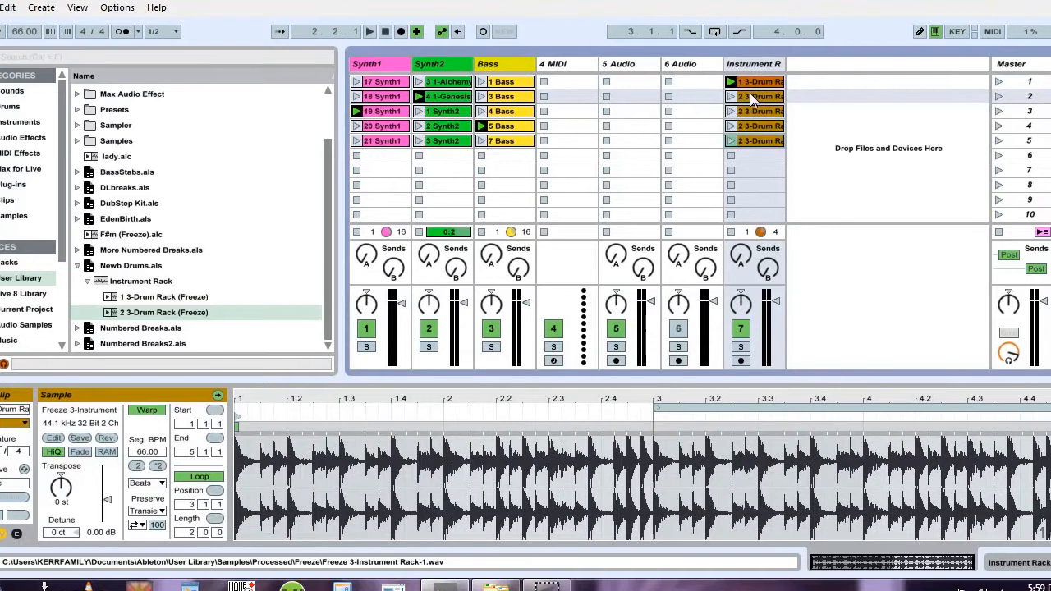
pyautogui.hotkey('ctrl', 'z')
pyautogui.hotkey('ctrl', 'z')
pyautogui.hotkey('ctrl', 'z')
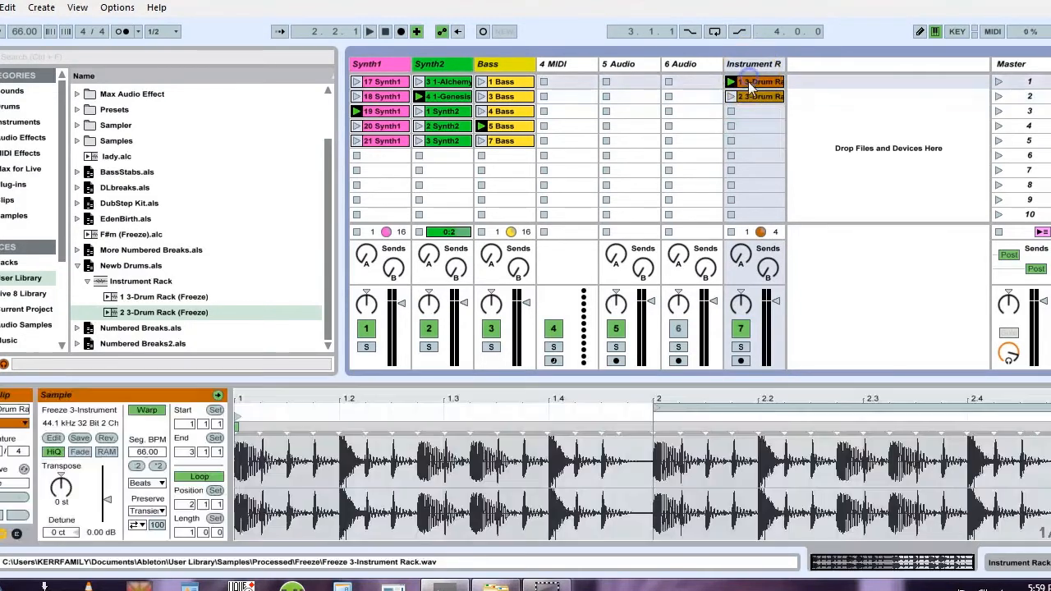
# Step: Duplicate the pair of drum clips twice so that they fill scenes 3 to 6 of the Instrument Rack track
pyautogui.hotkey('shift', 'Up')
pyautogui.hotkey('ctrl', 'd')
pyautogui.hotkey('ctrl', 'd')
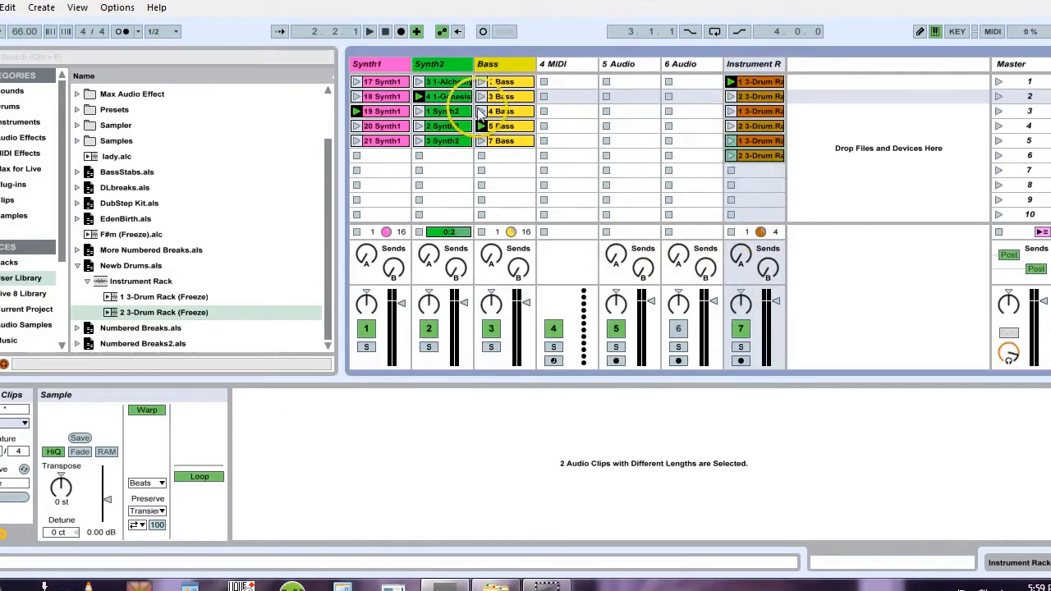
# Step: Add the Glue Compressor's Kick Sidechain preset to the Bass track and set its sidechain source to the Instrument Rack track
pyautogui.click(495, 64)
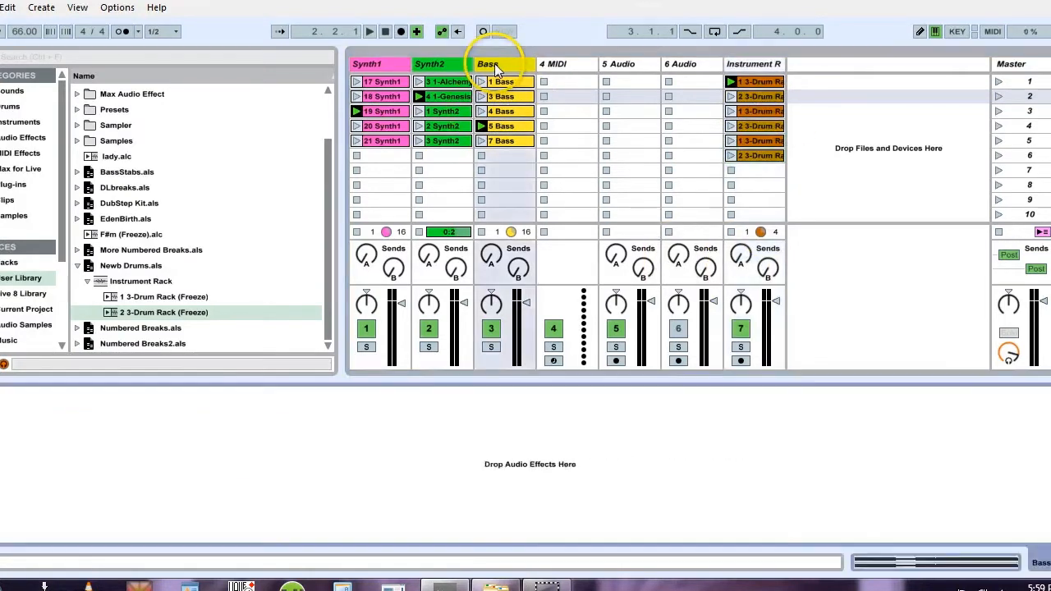
pyautogui.click(8, 137)
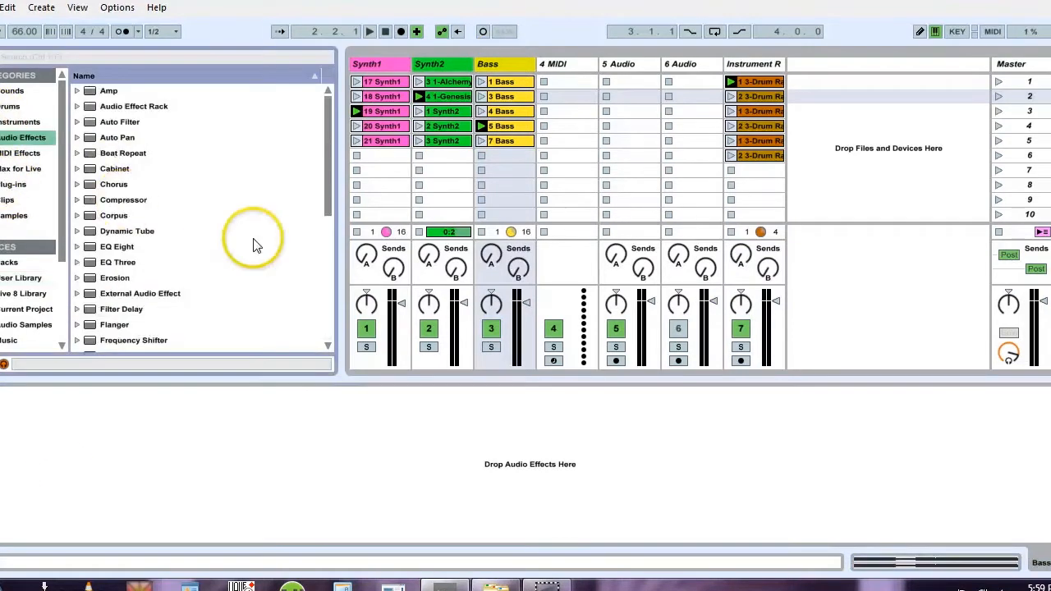
pyautogui.scroll(-3, 328, 189)
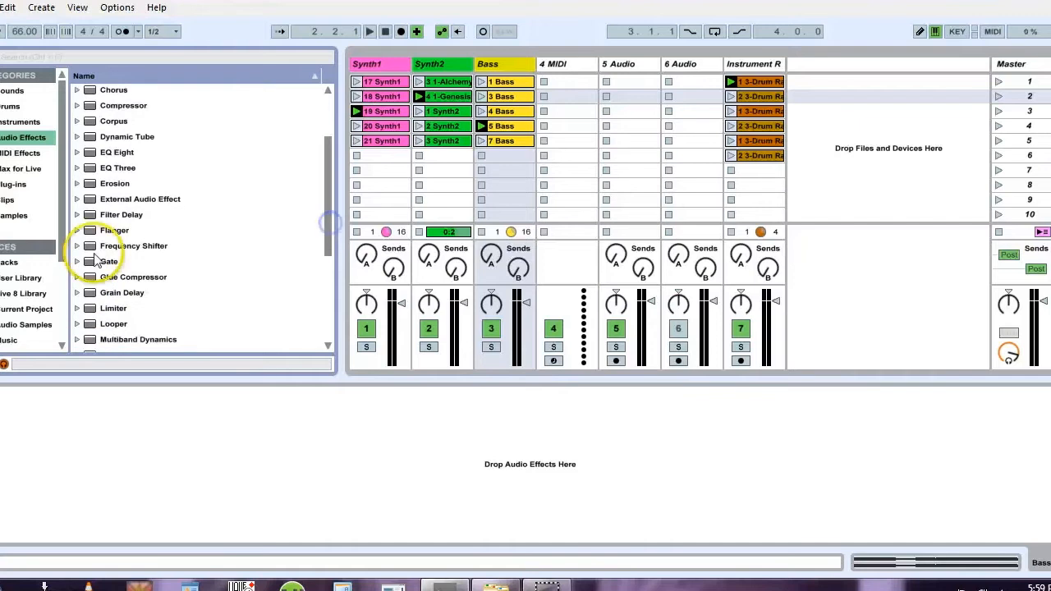
pyautogui.click(80, 277)
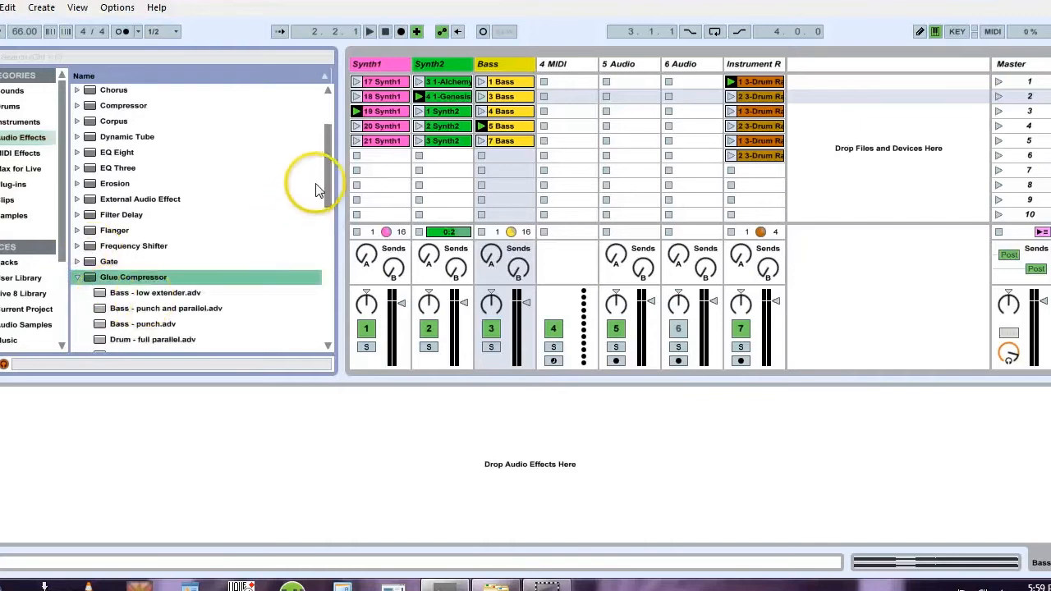
pyautogui.moveTo(328, 183); pyautogui.dragTo(326, 236)
pyautogui.click(134, 298)
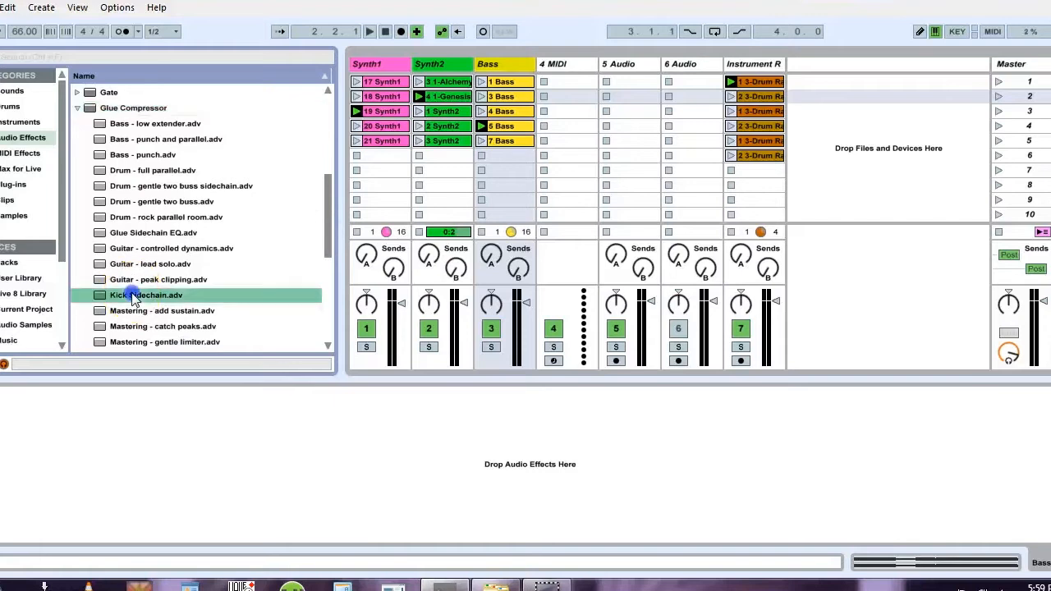
pyautogui.moveTo(501, 66); pyautogui.dragTo(500, 65)
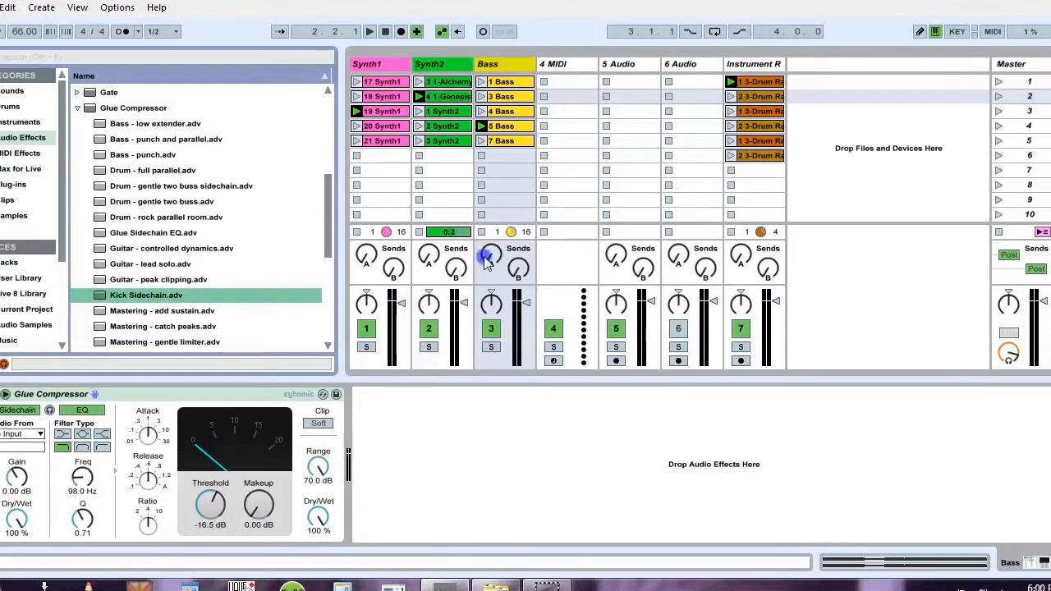
pyautogui.click(20, 440)
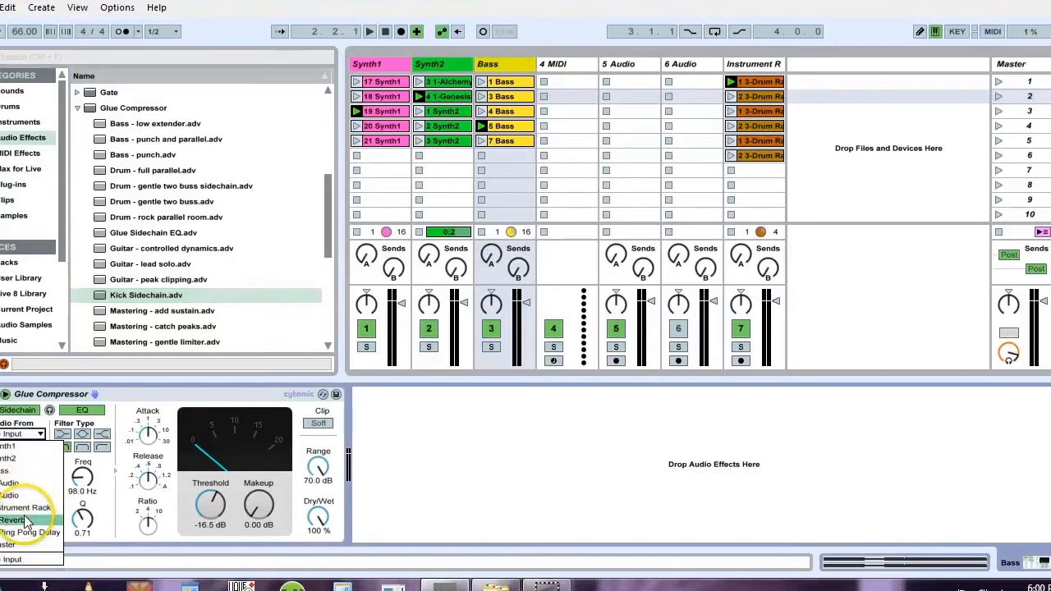
pyautogui.click(24, 507)
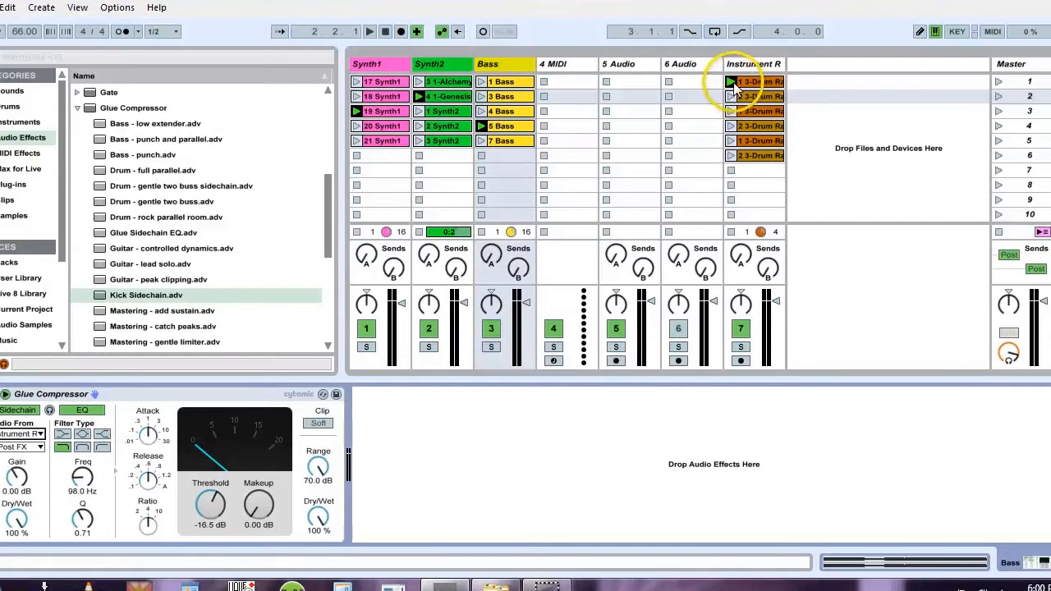
# Step: Stop the Synth1 and Synth2 clips and play the sidechained bass with the Instrument Rack drum track muted
pyautogui.click(419, 155)
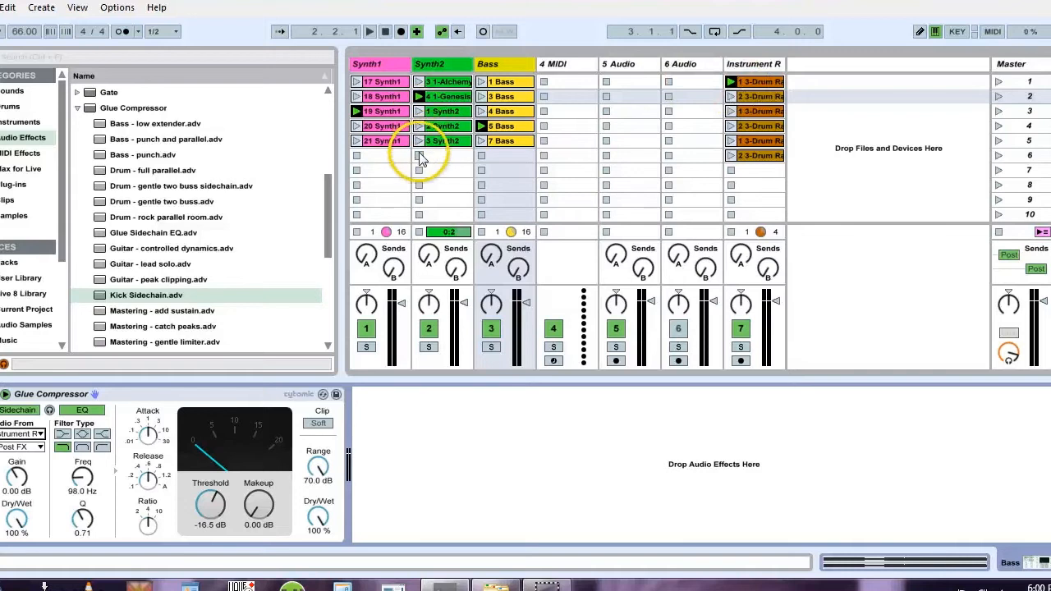
pyautogui.click(357, 156)
pyautogui.click(739, 194)
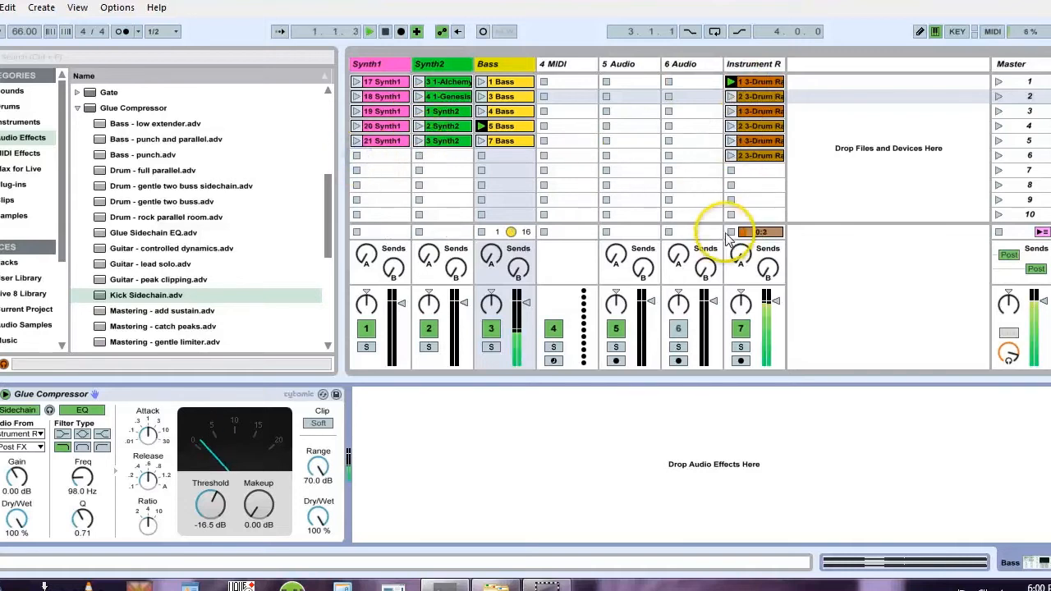
pyautogui.click(741, 329)
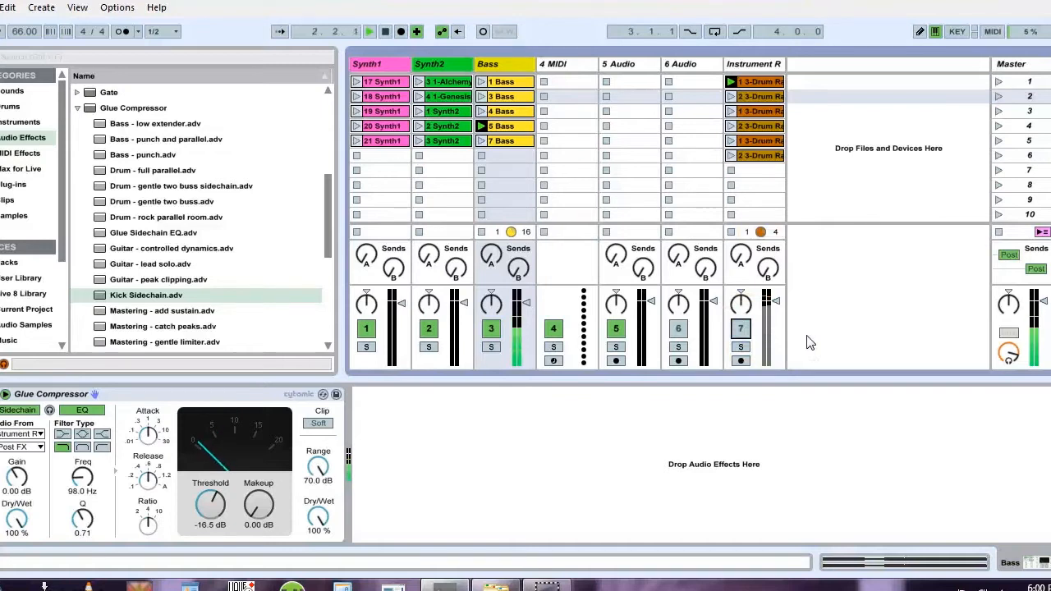
# Step: Copy the Bass track's sidechained Glue Compressor to the Synth2 and Synth1 tracks
pyautogui.click(246, 396)
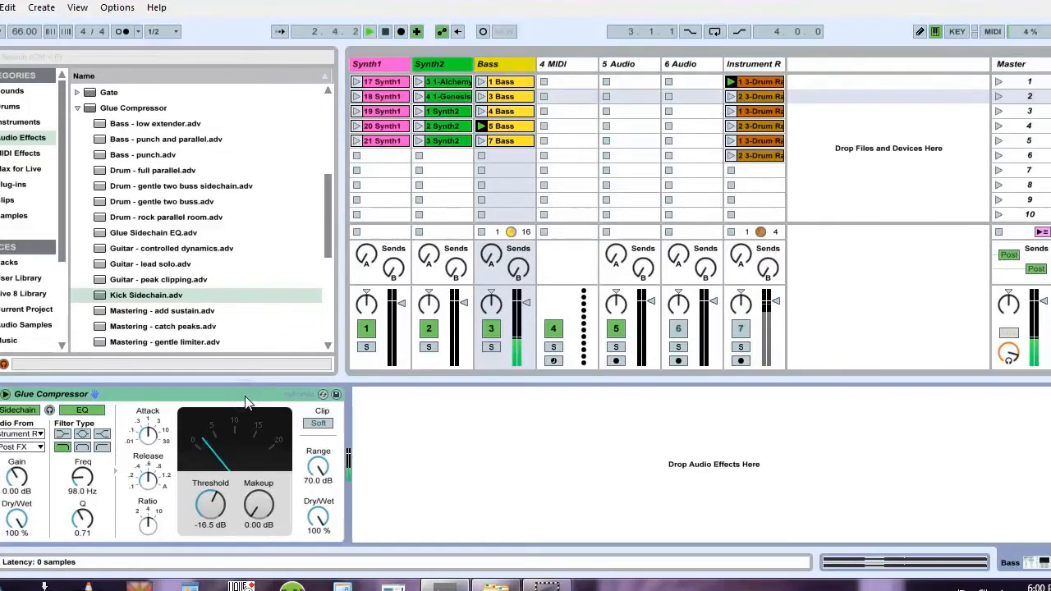
pyautogui.click(423, 66)
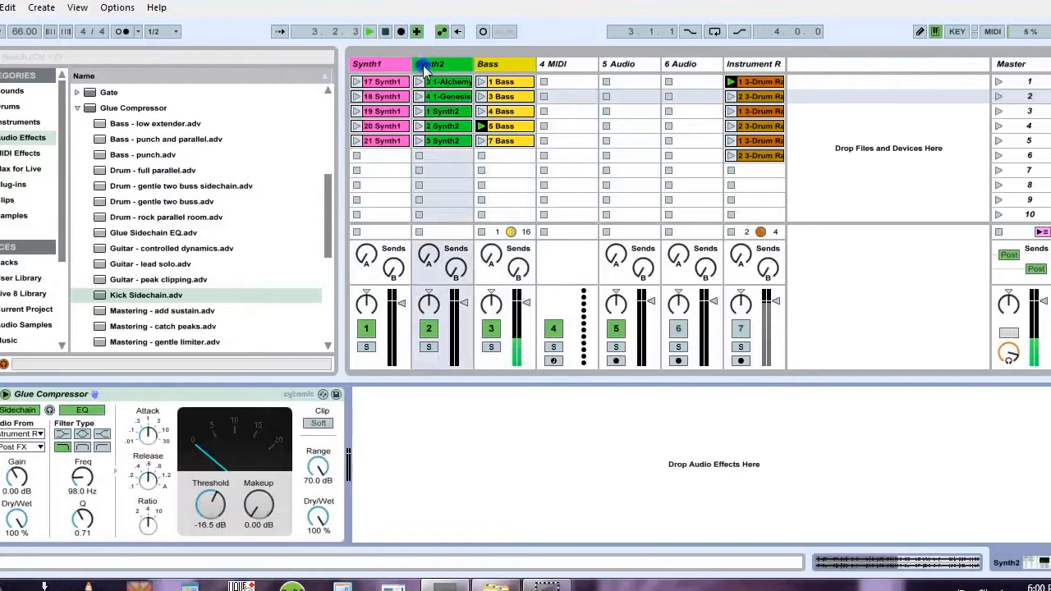
pyautogui.click(226, 395)
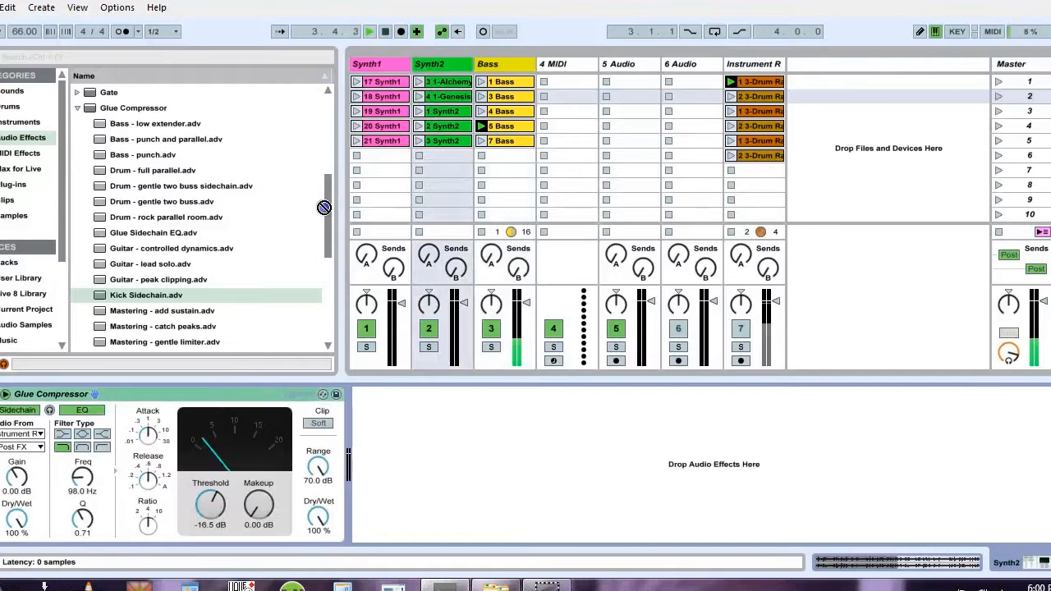
pyautogui.moveTo(352, 96); pyautogui.dragTo(369, 68)
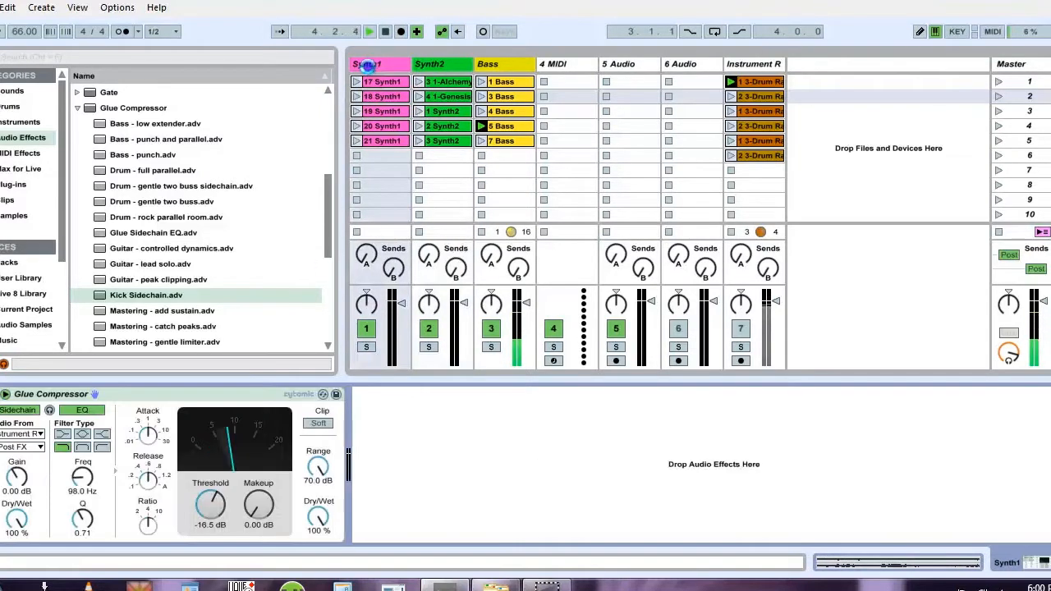
# Step: Unmute the Instrument Rack drum track and, while scene 1 plays, slightly lower the Synth1, Synth2 and Bass volumes together
pyautogui.click(740, 330)
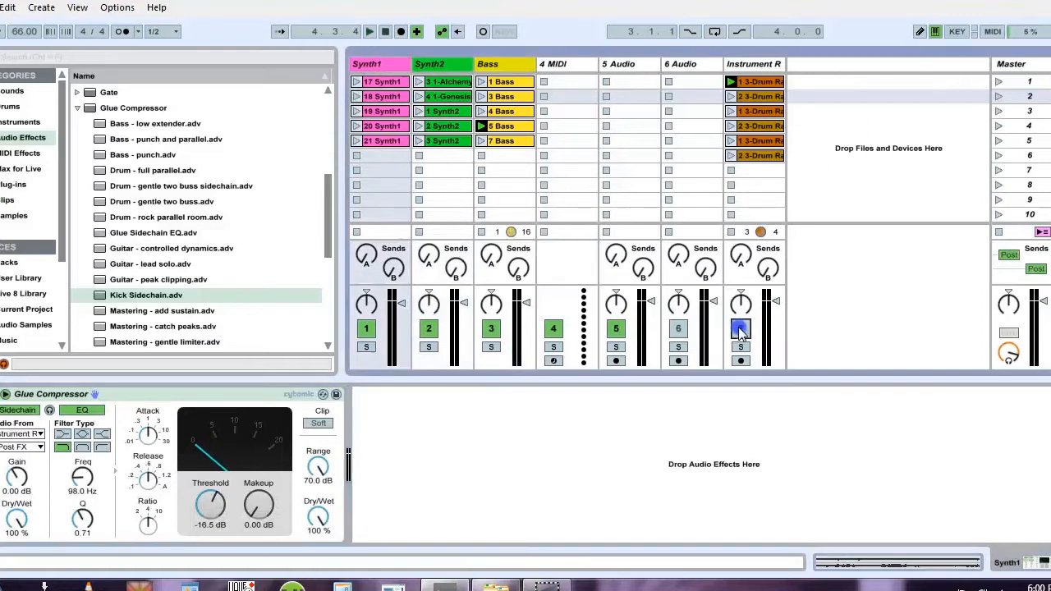
pyautogui.click(1000, 80)
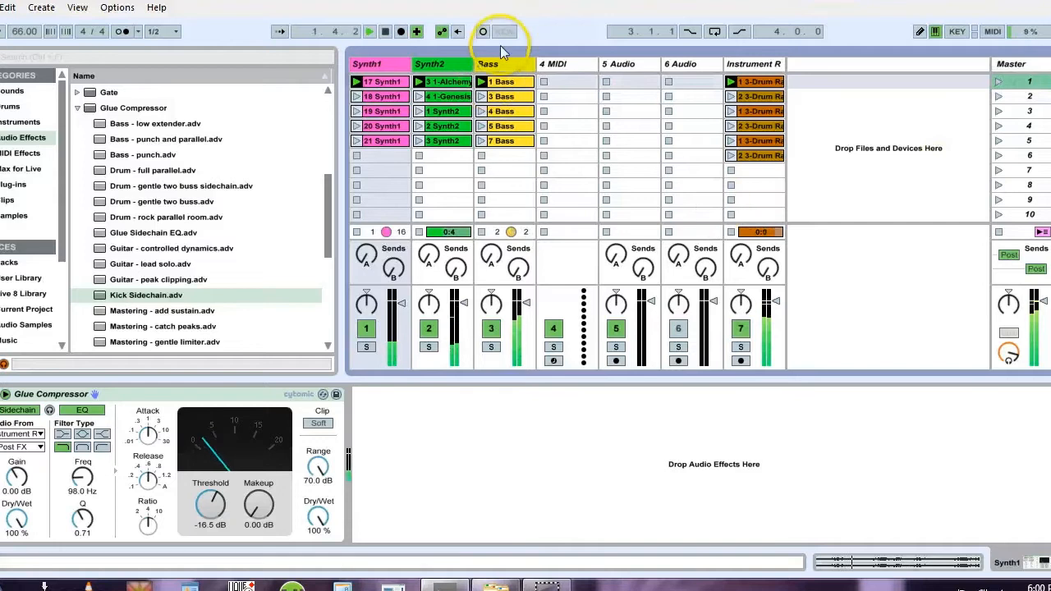
pyautogui.click(375, 64)
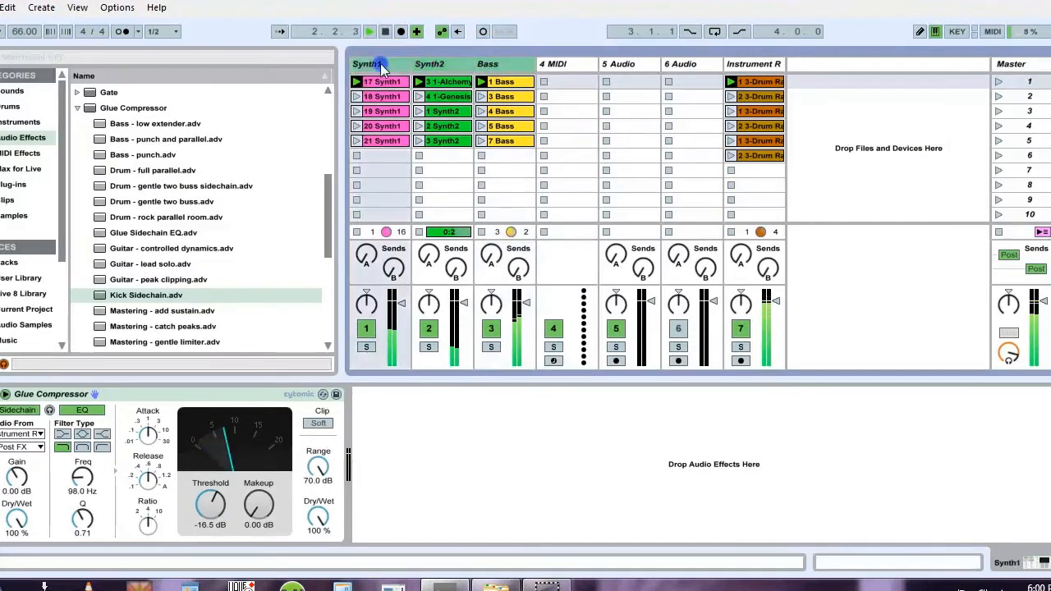
pyautogui.moveTo(521, 301); pyautogui.dragTo(523, 305)
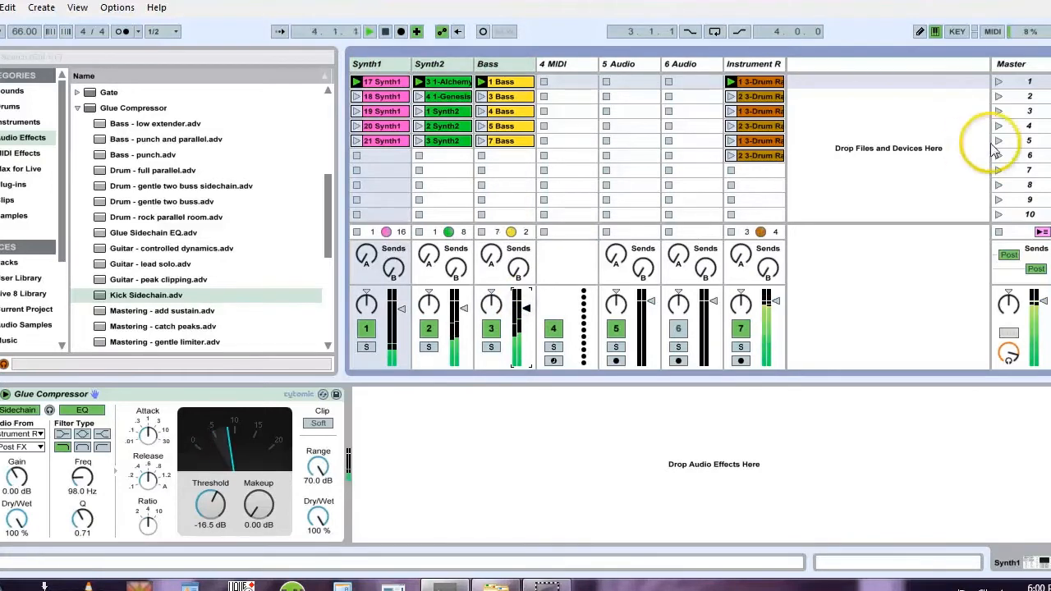
# Step: Play scenes 2 to 5 in turn with the sidechained tracks, and save the set after stopping playback
pyautogui.click(1001, 97)
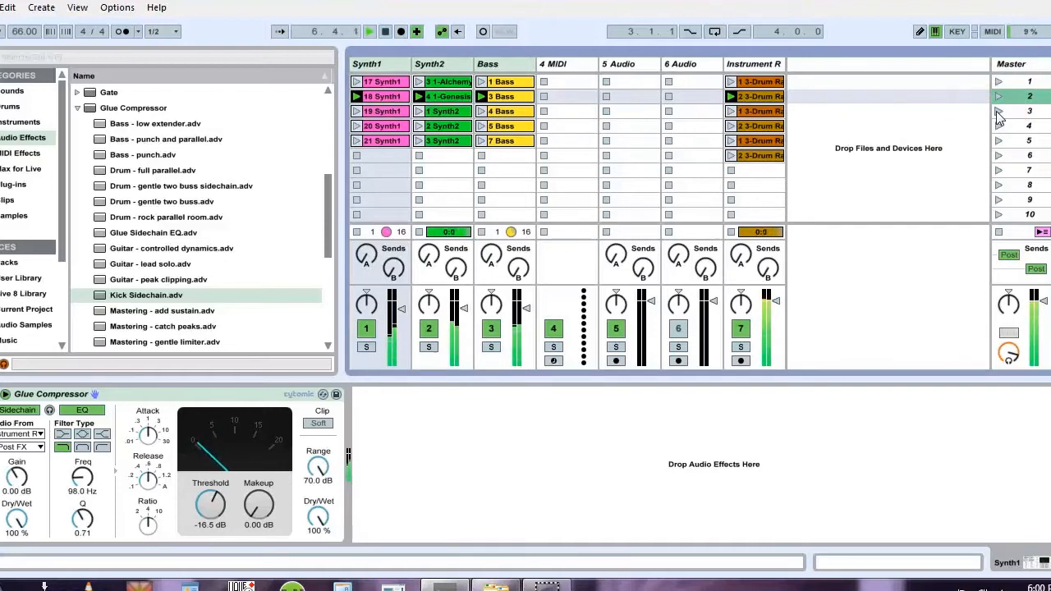
pyautogui.click(999, 112)
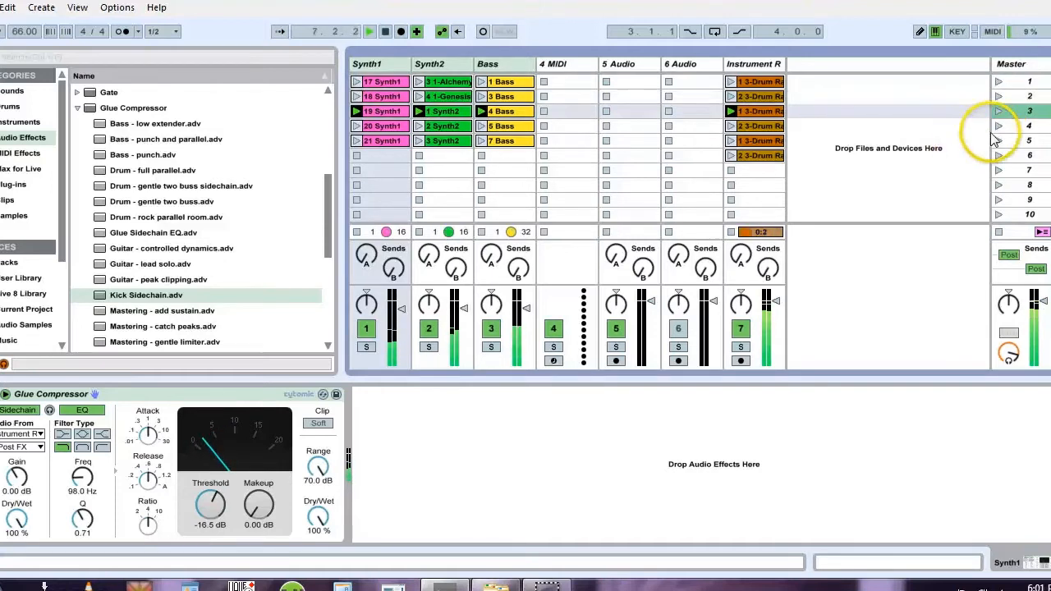
pyautogui.click(999, 128)
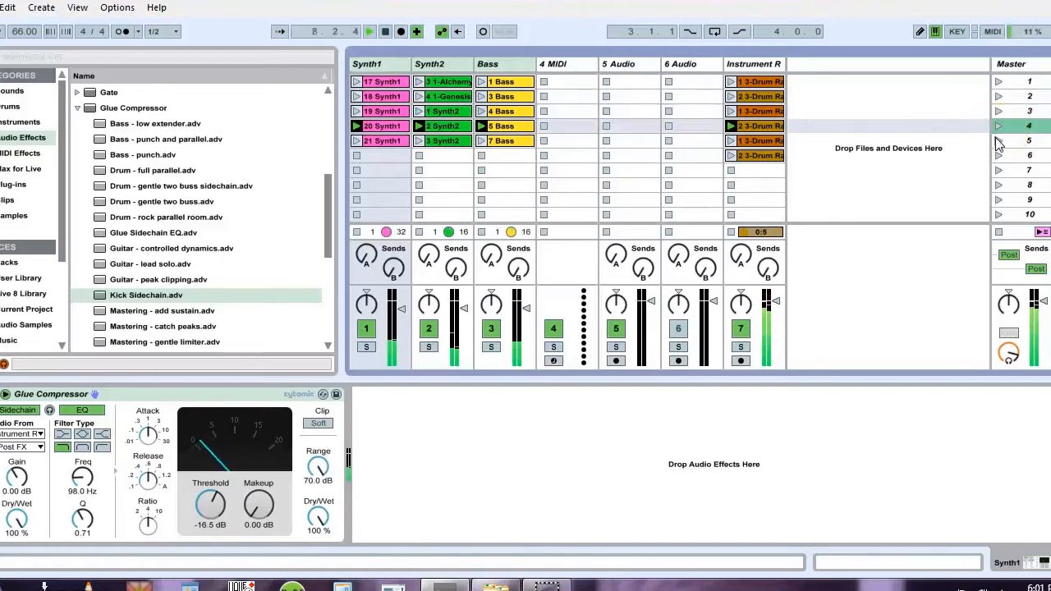
pyautogui.click(998, 143)
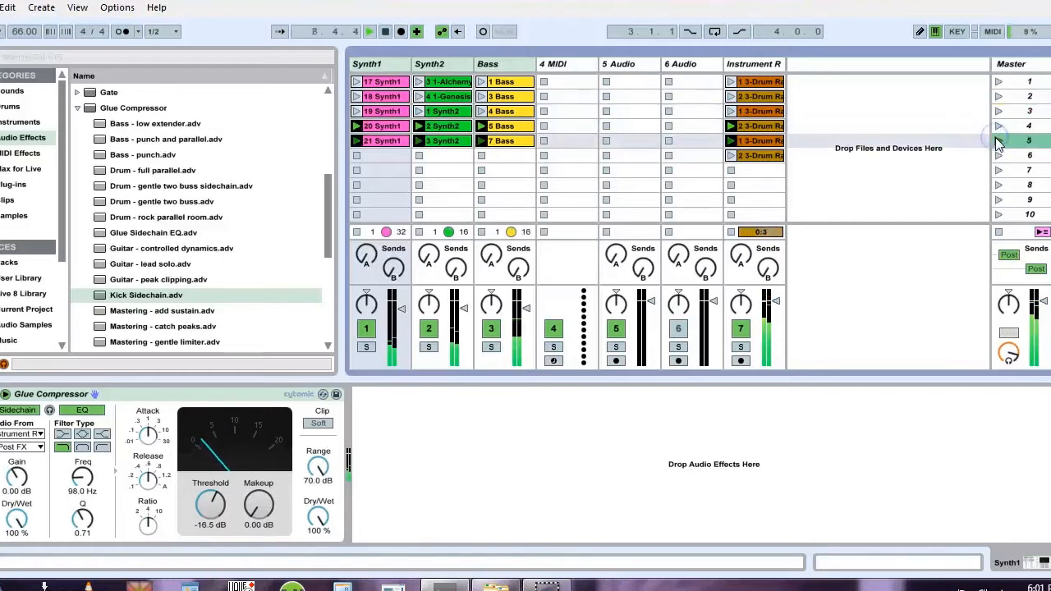
pyautogui.click(873, 205)
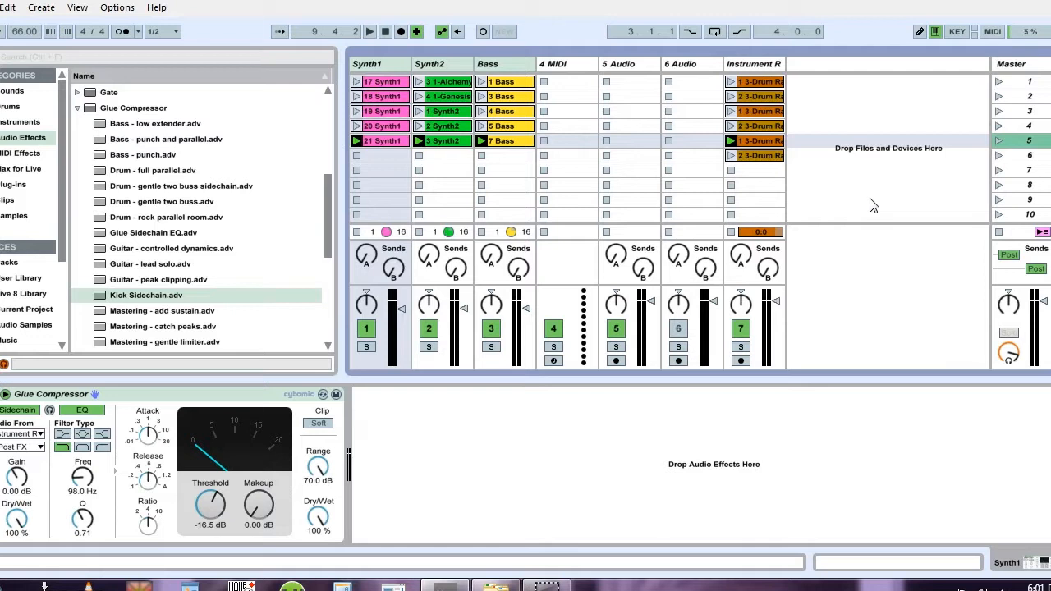
pyautogui.click(779, 140)
pyautogui.hotkey('ctrl', 's')
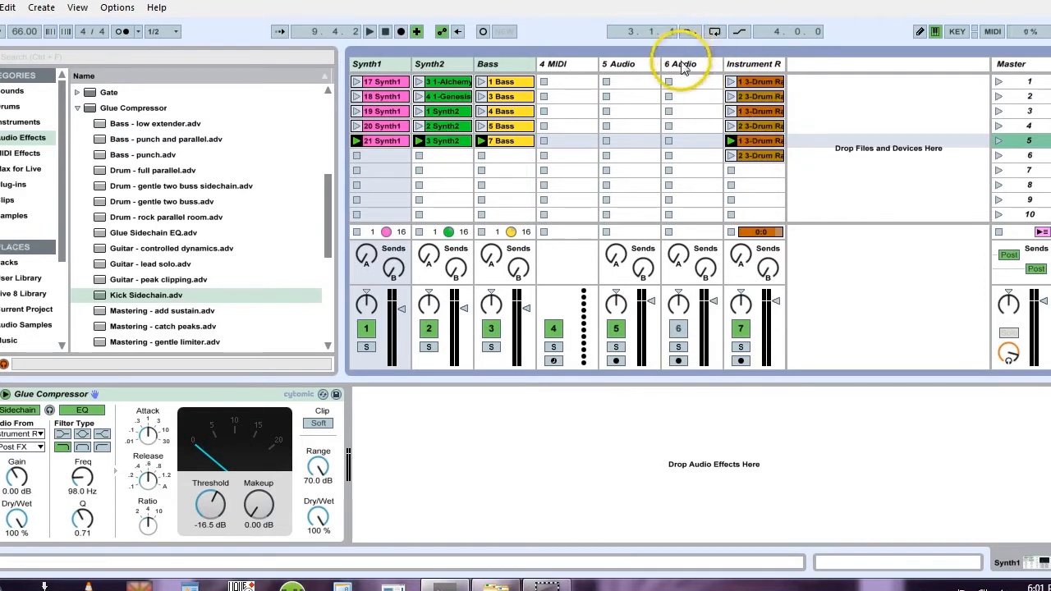
# Step: Load the SnowPower.adg drum rack from the Instruments library onto a new MIDI track after the Instrument Rack track
pyautogui.click(20, 137)
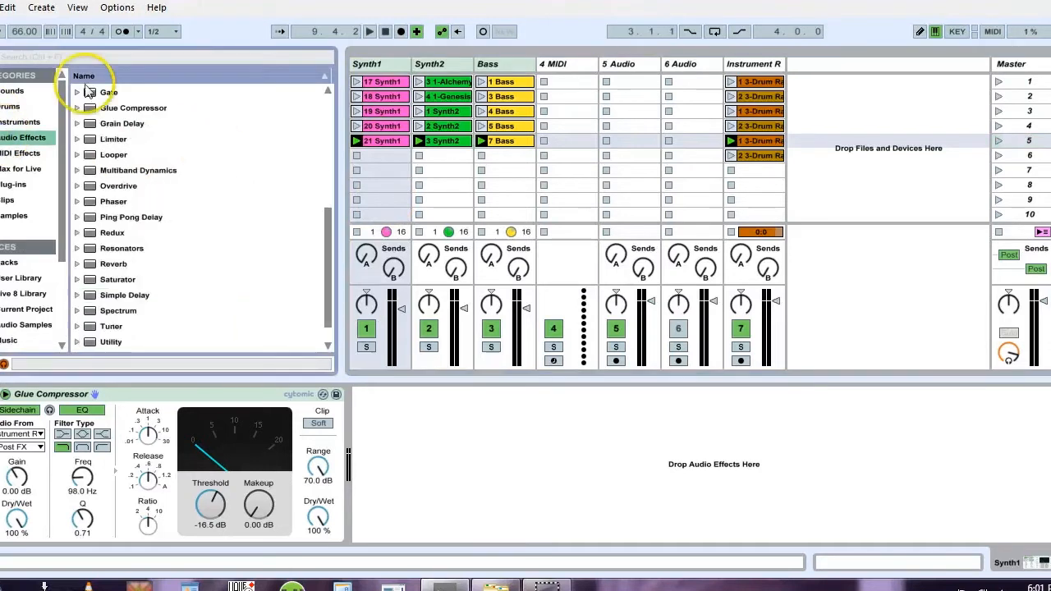
pyautogui.click(23, 122)
pyautogui.click(79, 122)
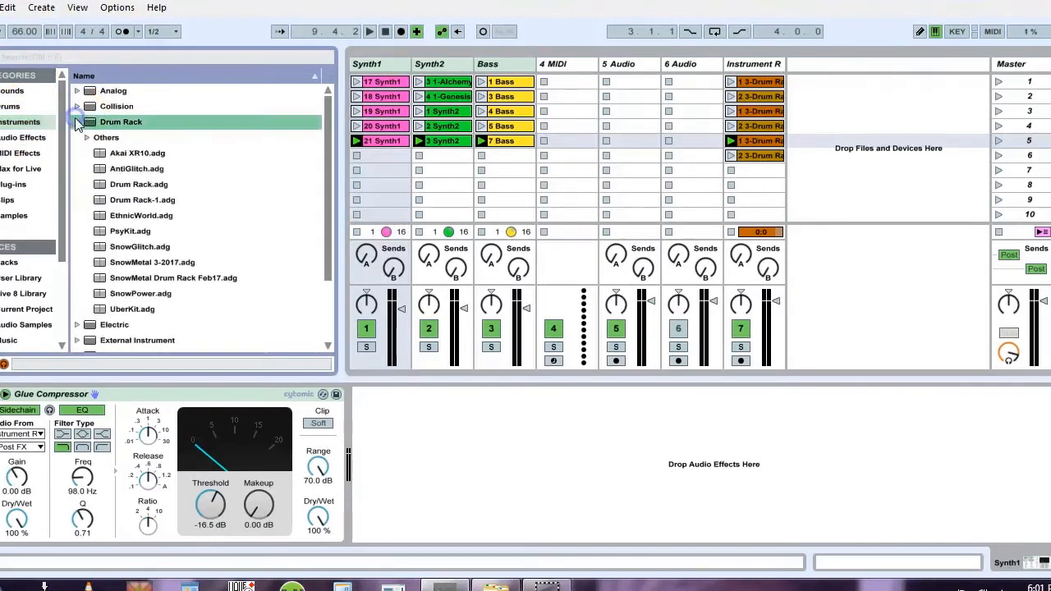
pyautogui.moveTo(328, 193); pyautogui.dragTo(328, 213)
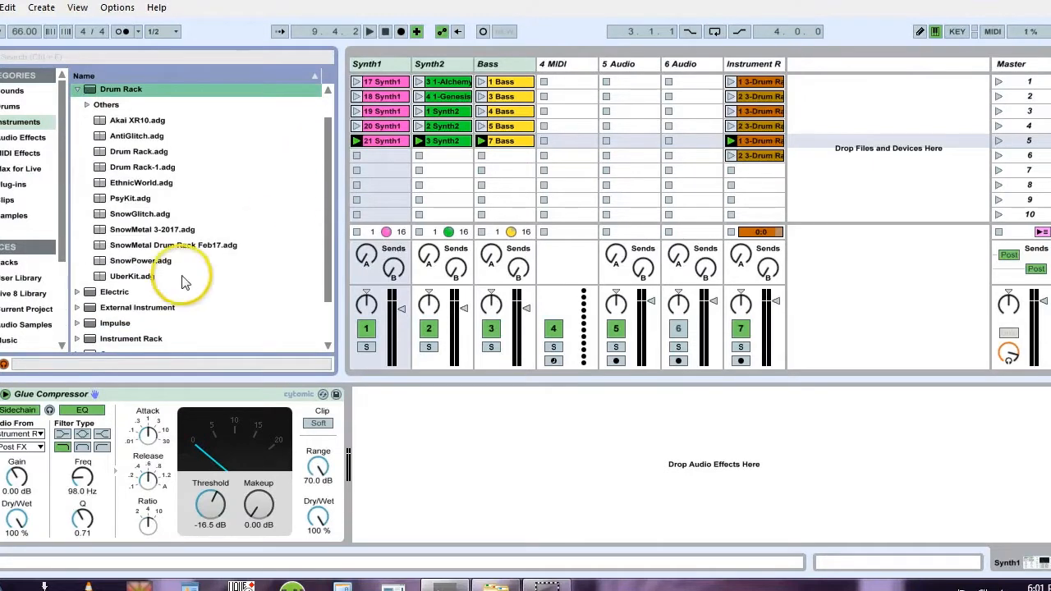
pyautogui.click(105, 261)
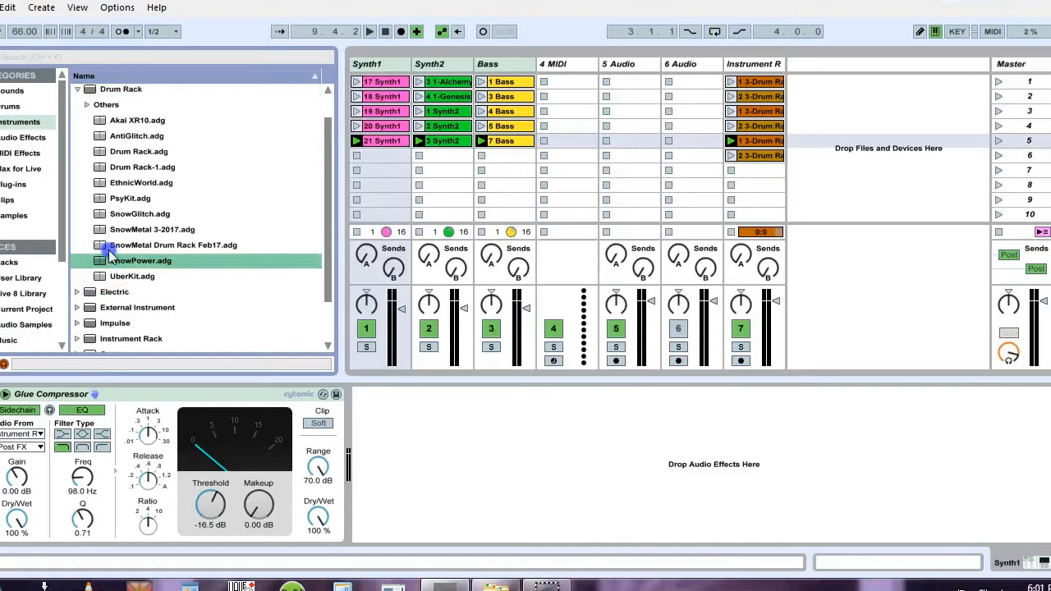
pyautogui.moveTo(107, 255); pyautogui.dragTo(804, 107)
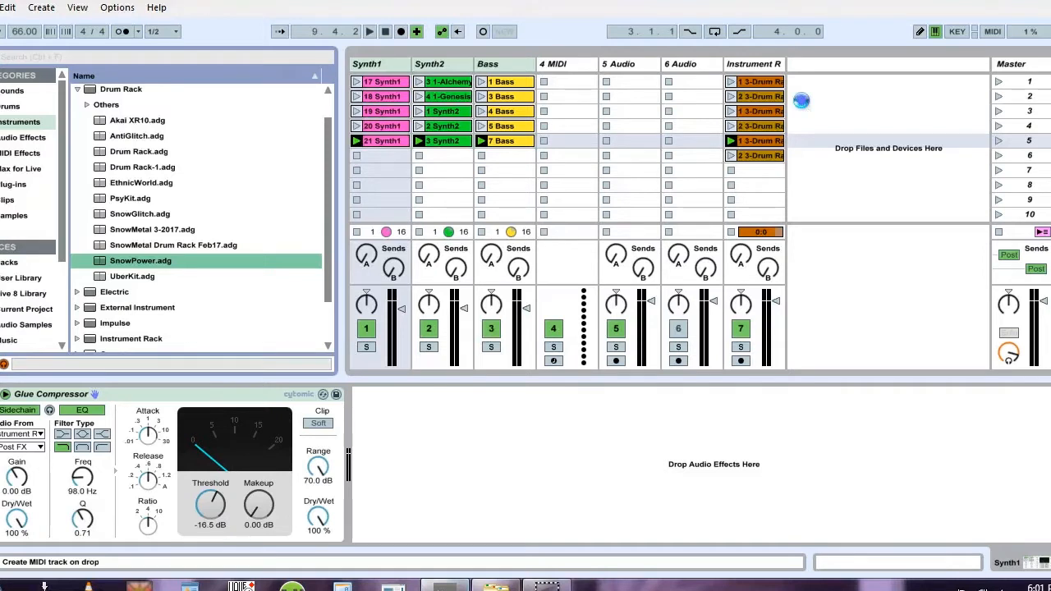
pyautogui.moveTo(801, 101); pyautogui.dragTo(801, 100)
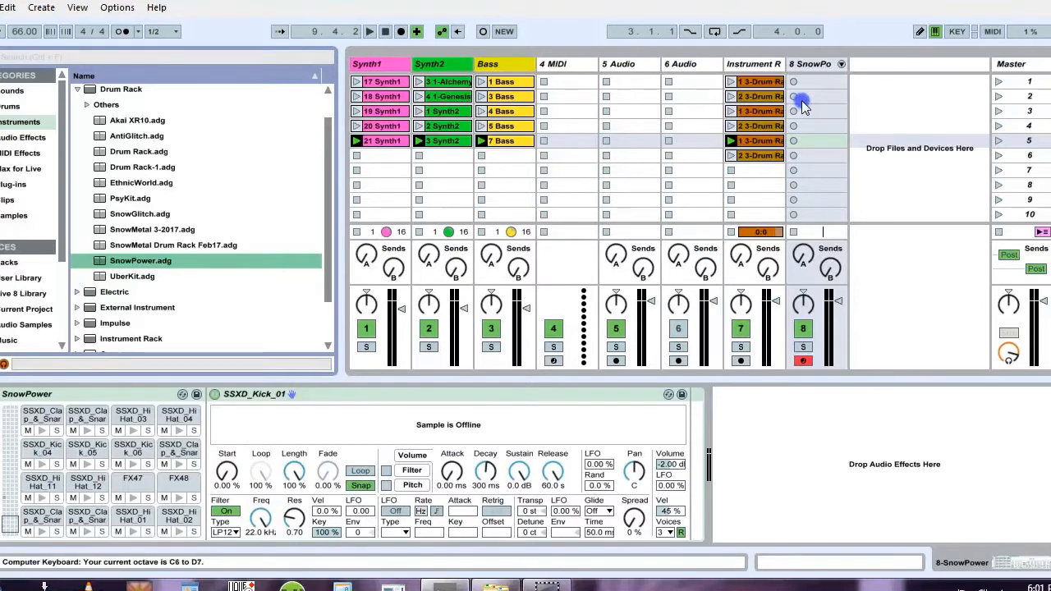
# Step: Shift the computer keyboard's octave range to C1 to D2 while auditioning the SnowPower kit's kicks, claps and snares
pyautogui.press('z')
pyautogui.press('z')
pyautogui.press('z')
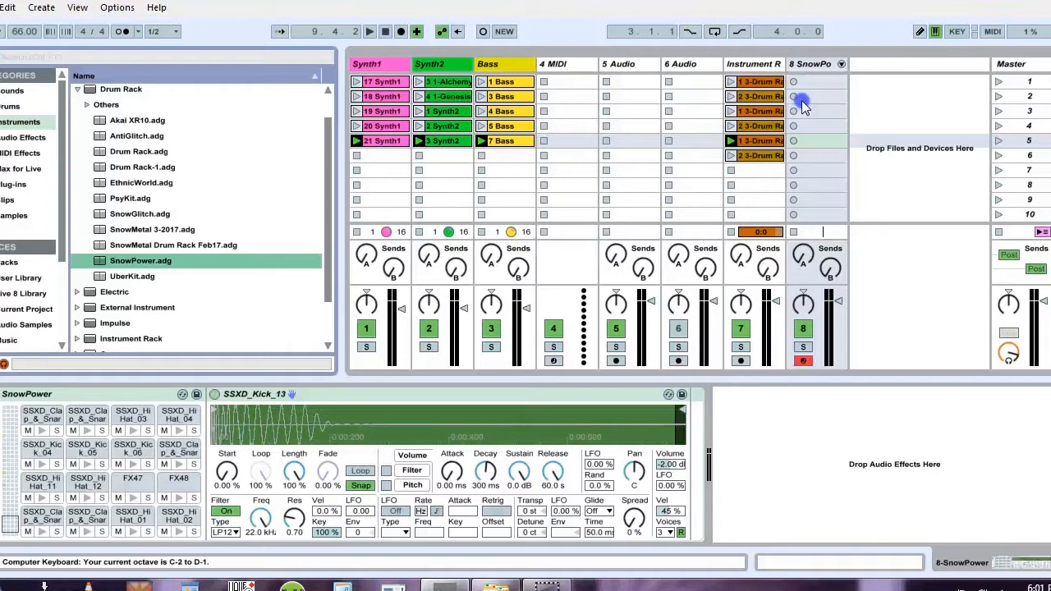
pyautogui.press('a')
pyautogui.press('a')
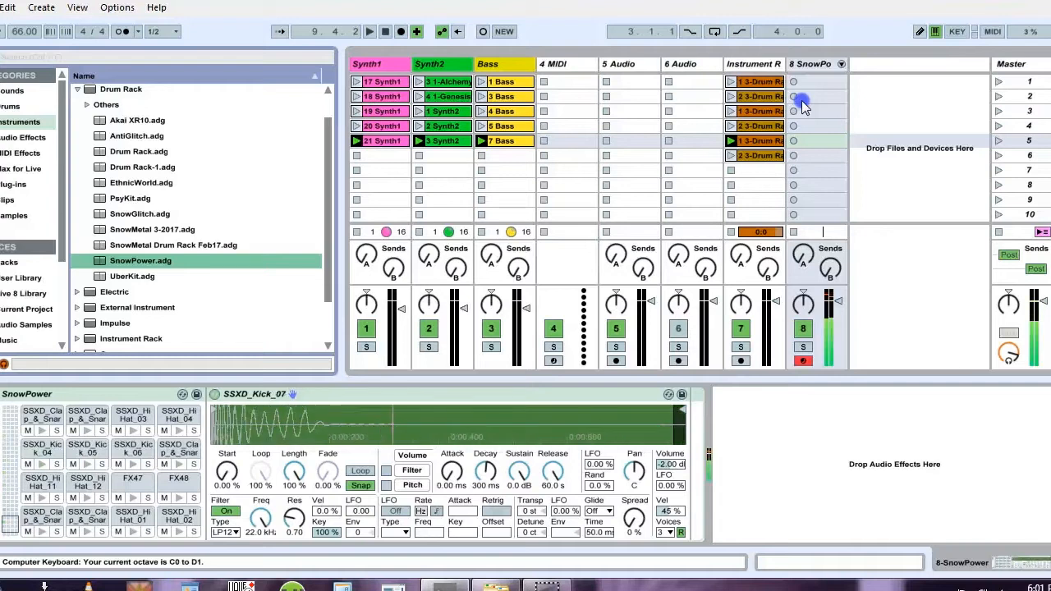
pyautogui.press('a')
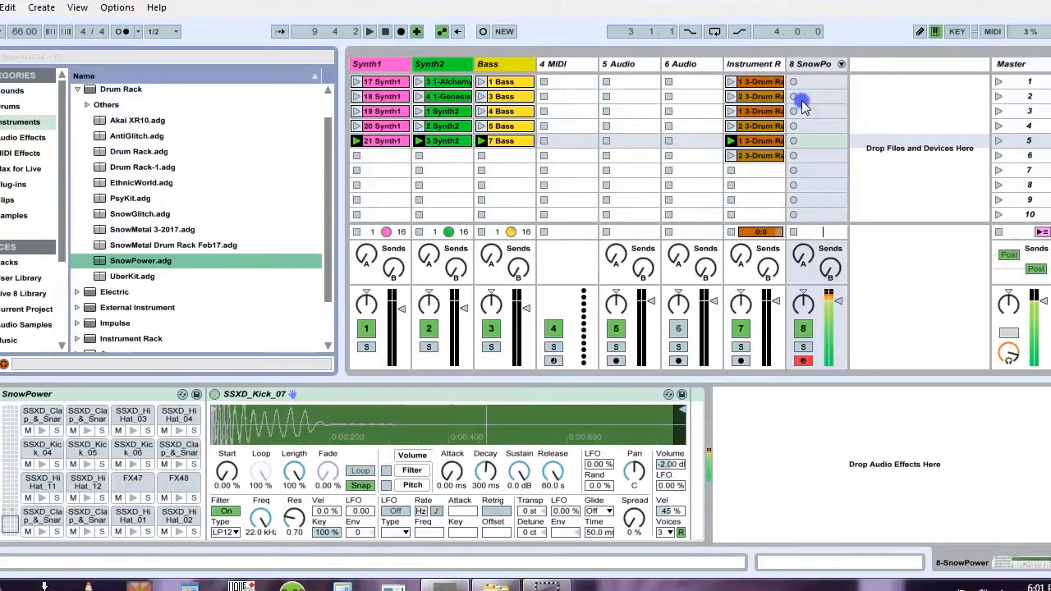
pyautogui.press('s')
pyautogui.press('d')
pyautogui.press('f')
pyautogui.press('g')
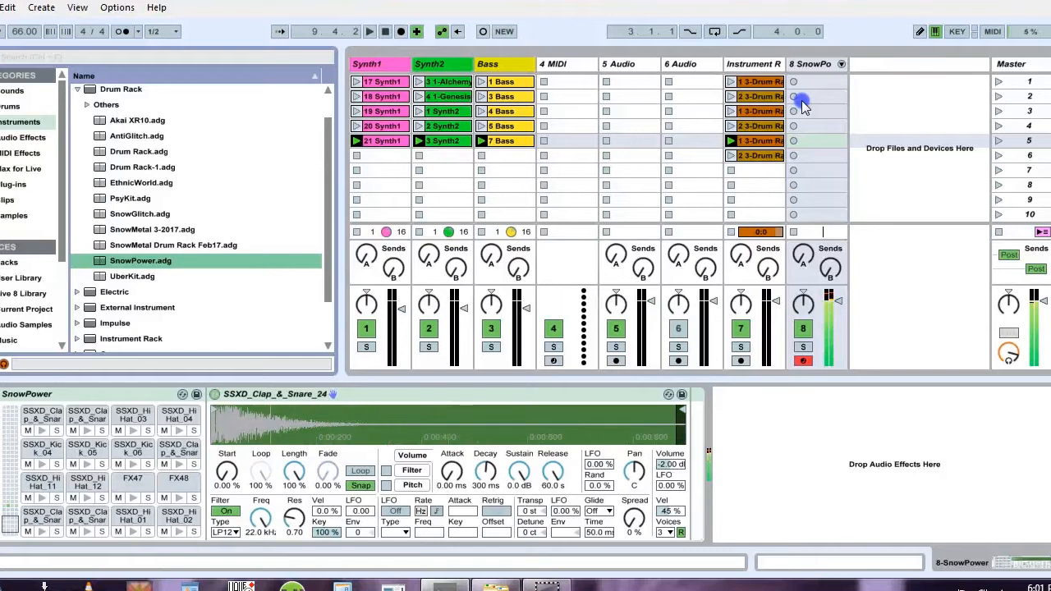
pyautogui.press('a')
pyautogui.press('s')
pyautogui.press('a')
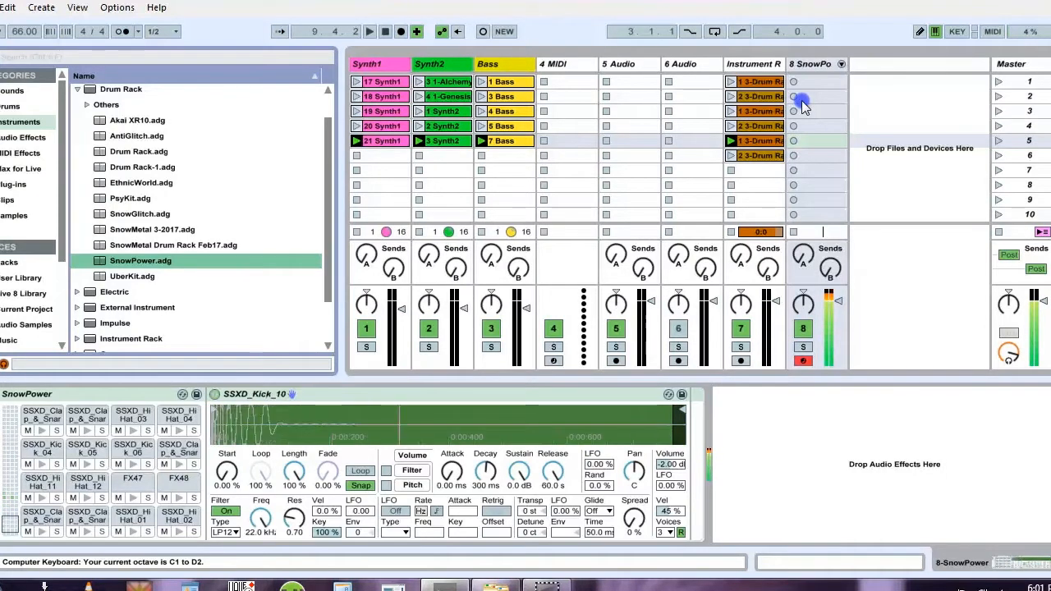
pyautogui.press('s')
pyautogui.press('a')
pyautogui.press('a')
pyautogui.press('s')
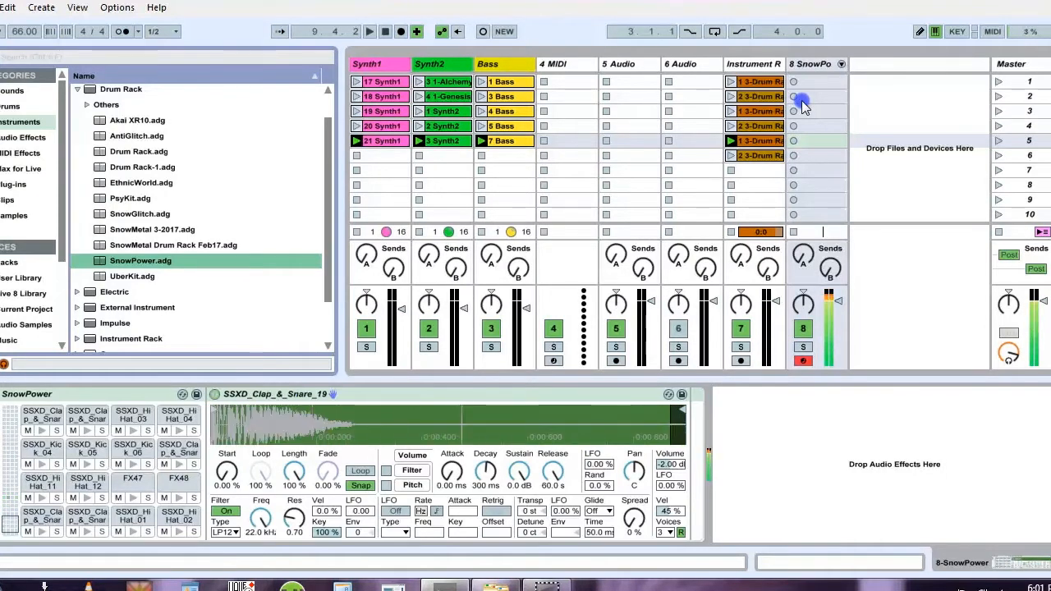
pyautogui.press('w')
pyautogui.press('w')
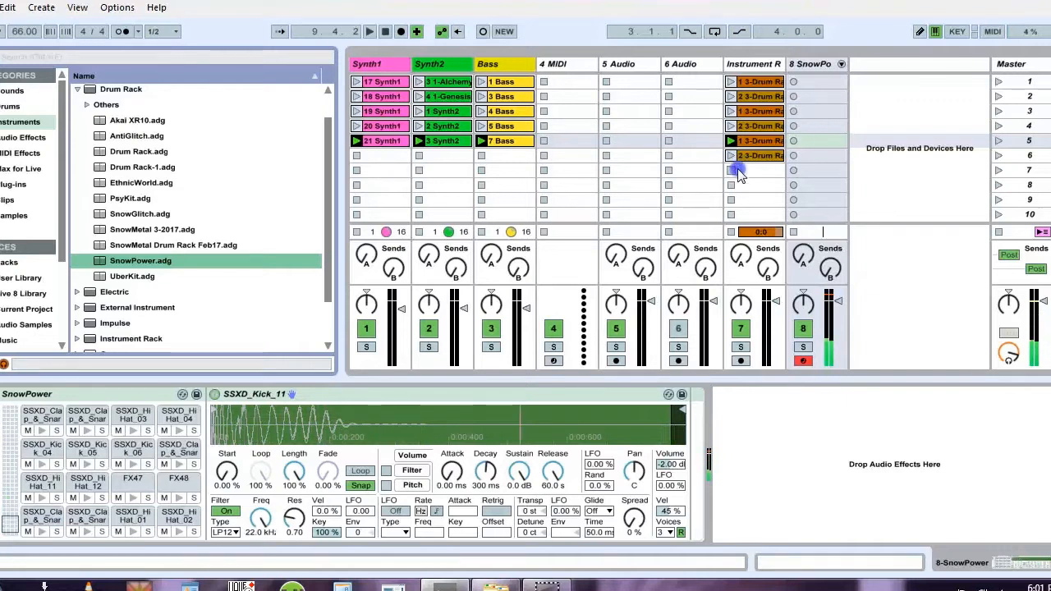
# Step: Turn on the metronome and record a two-bar drum clip in the SnowPower track's scene 1 slot
pyautogui.click(121, 31)
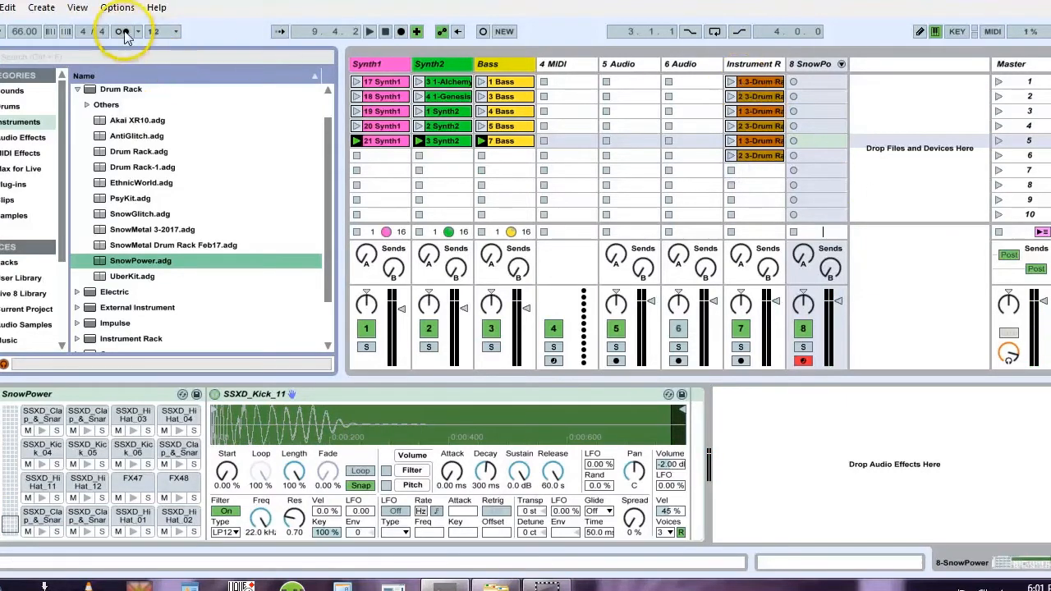
pyautogui.click(794, 82)
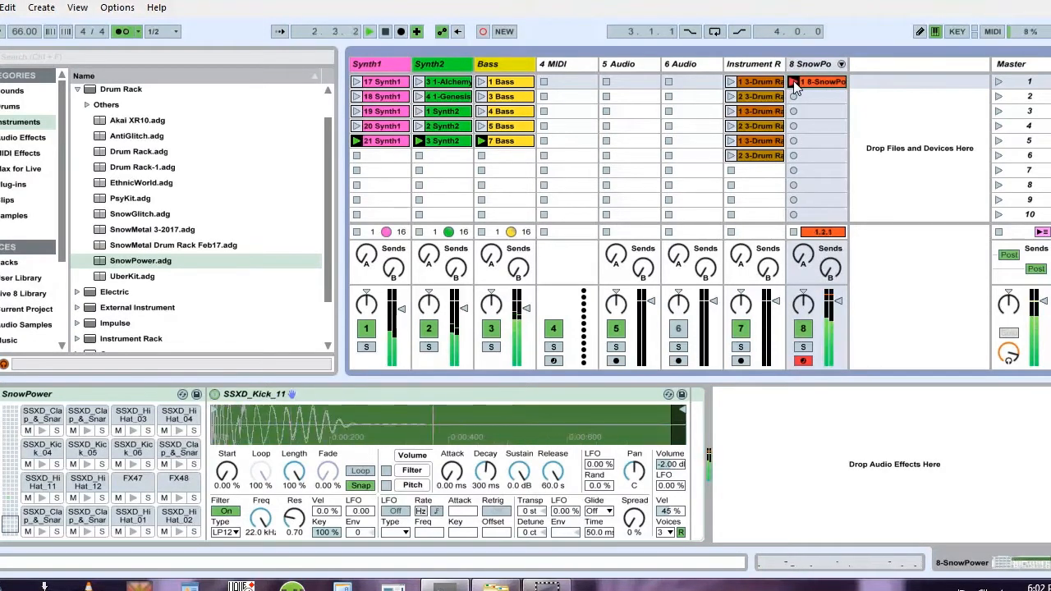
pyautogui.click(794, 81)
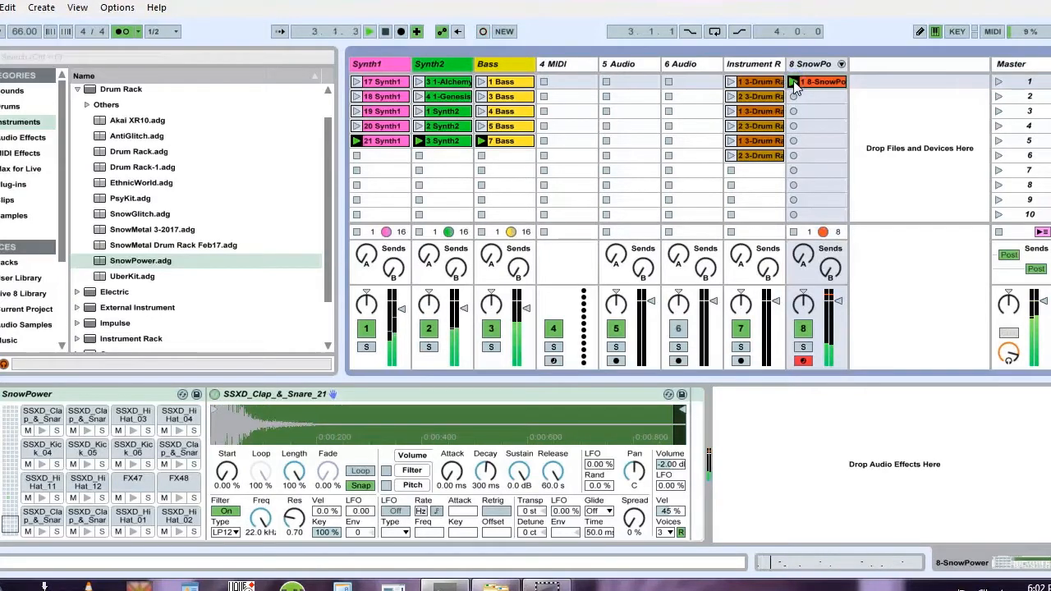
# Step: Record a two-bar drum clip in the SnowPower track's scene 2 slot, playing the computer keyboard in the C2 to D3 octave range
pyautogui.click(793, 96)
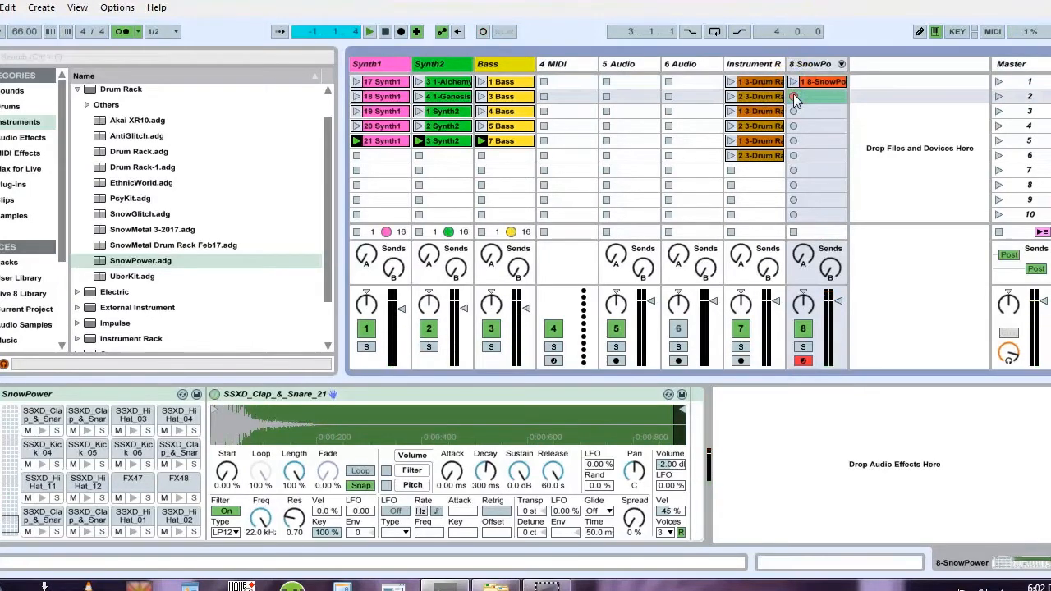
pyautogui.press('z')
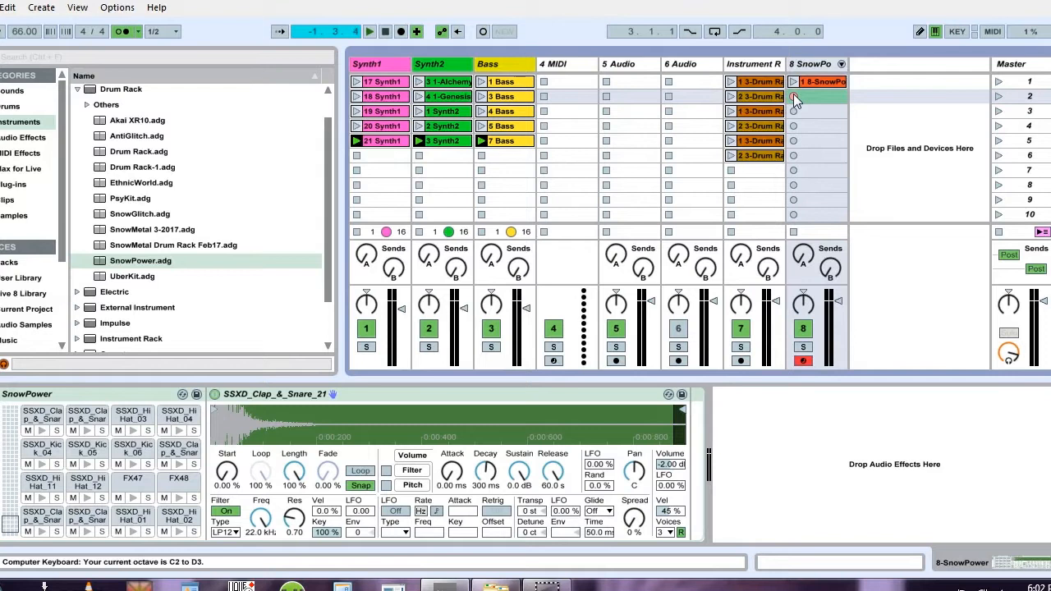
pyautogui.press('a')
pyautogui.press('d')
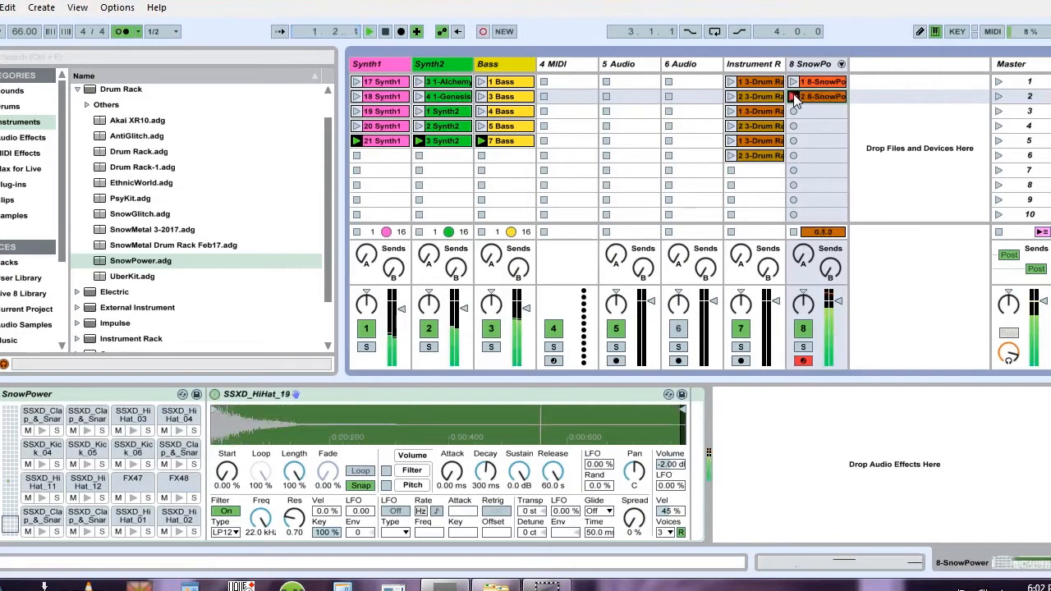
pyautogui.press('s')
pyautogui.press('d')
pyautogui.press('s')
pyautogui.press('d')
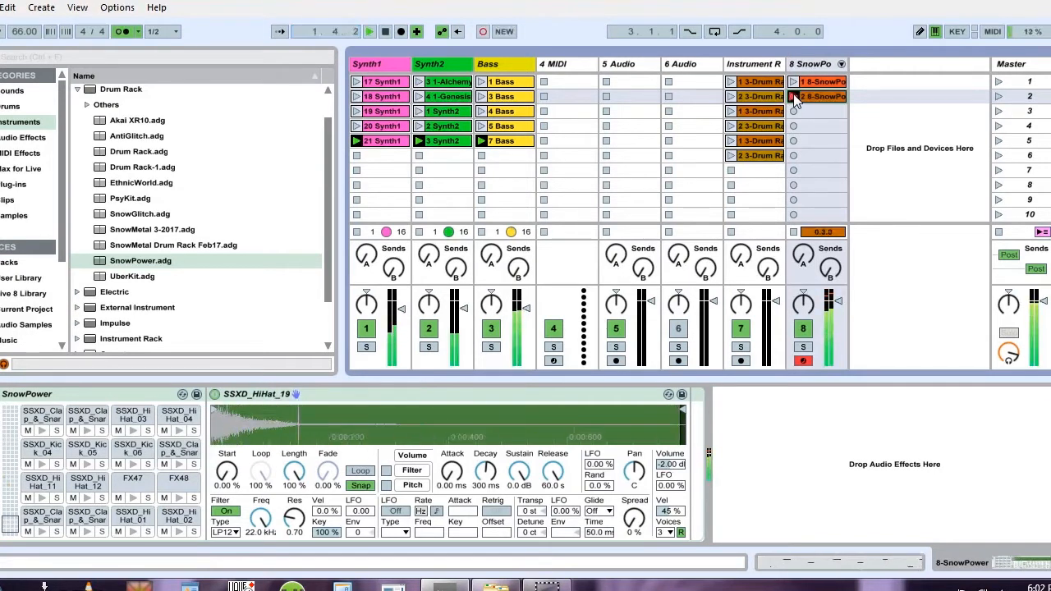
pyautogui.press('s')
pyautogui.press('a')
pyautogui.press('s')
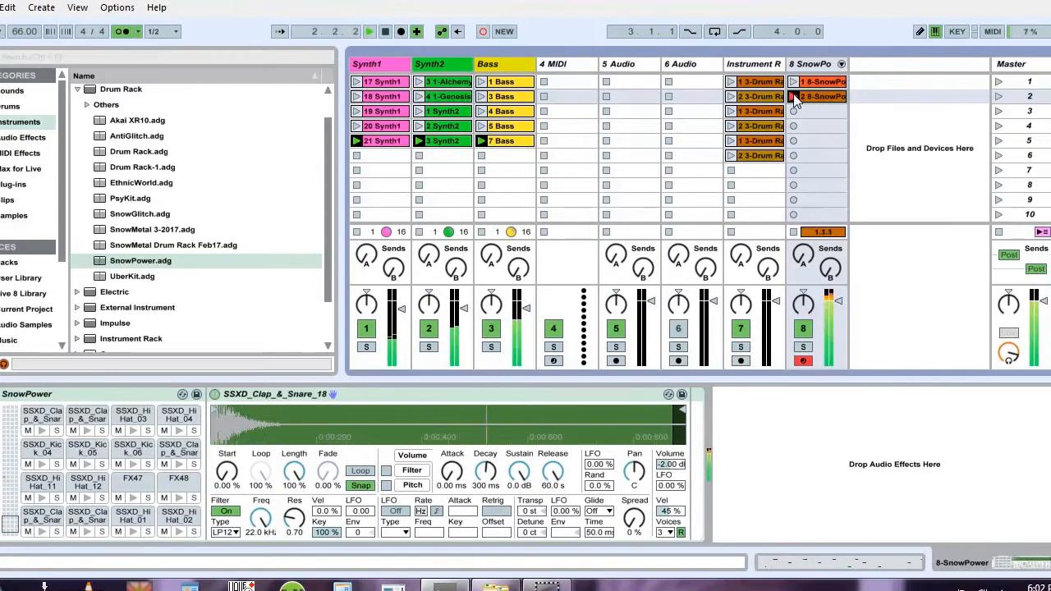
pyautogui.press('d')
pyautogui.press('s')
pyautogui.press('d')
pyautogui.press('s')
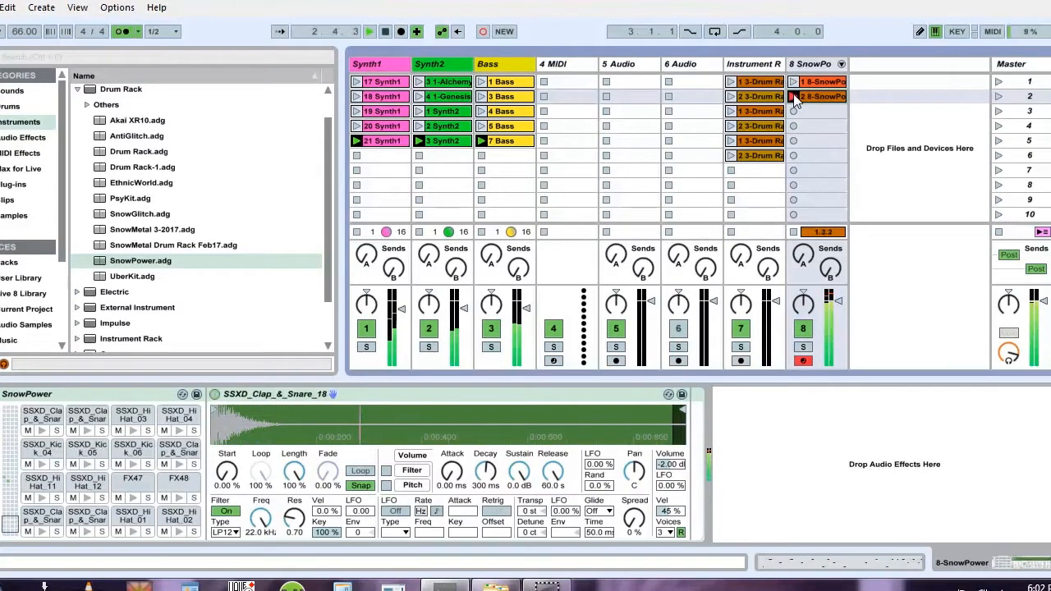
pyautogui.press('d')
pyautogui.click(794, 98)
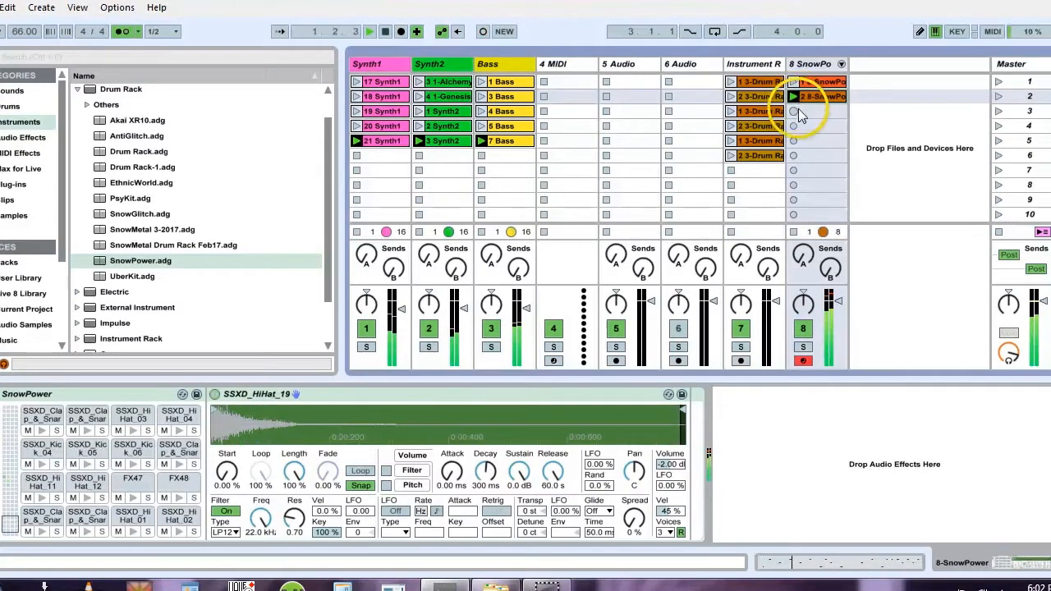
# Step: Record a two-bar drum clip in the SnowPower track's scene 3 slot, playing the computer keyboard in the C0 to D1 octave range
pyautogui.click(794, 111)
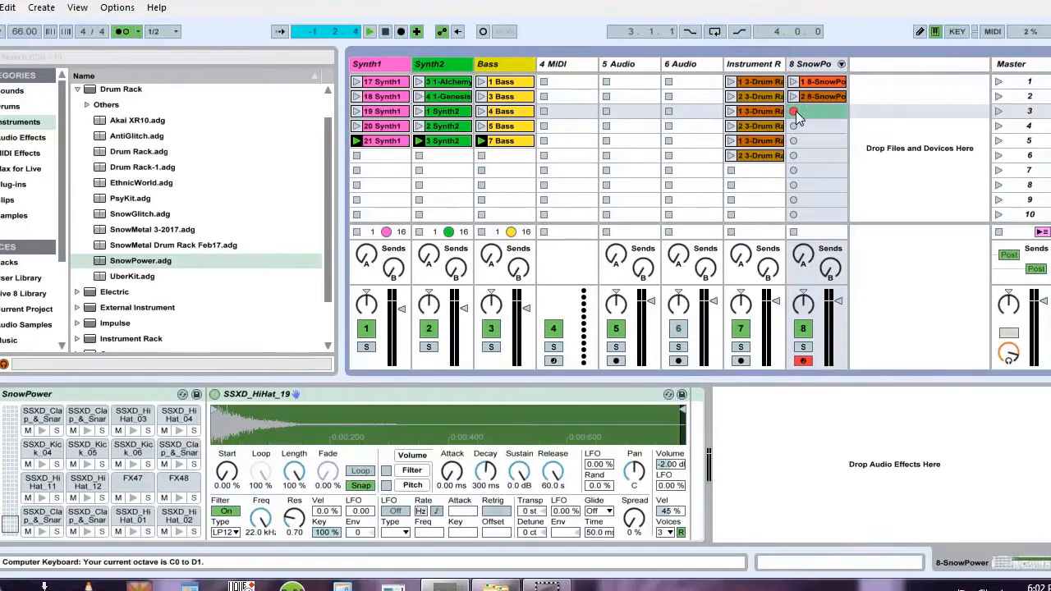
pyautogui.press('a')
pyautogui.press('d')
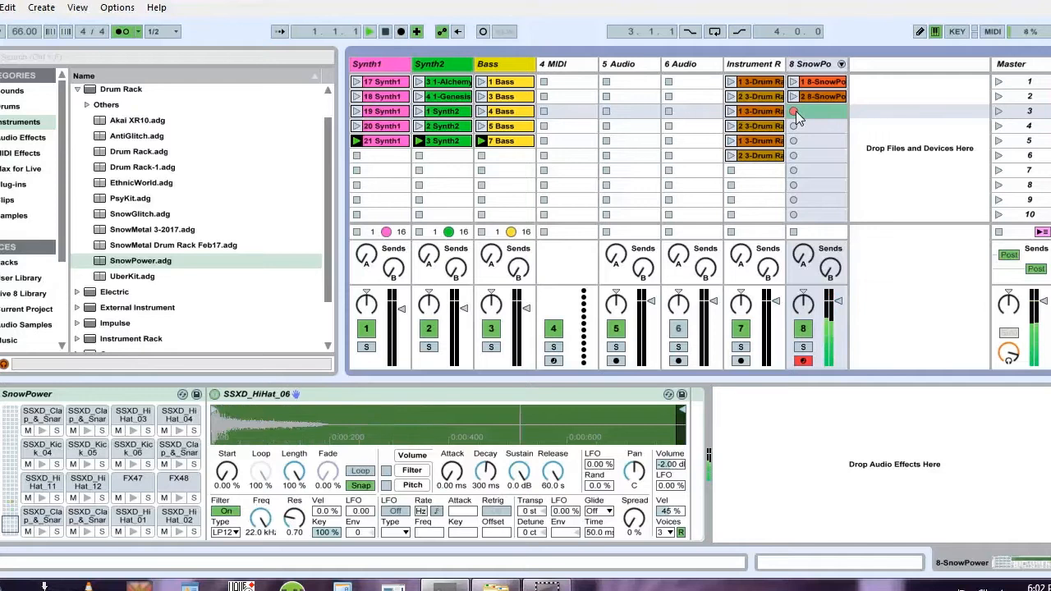
pyautogui.click(796, 111)
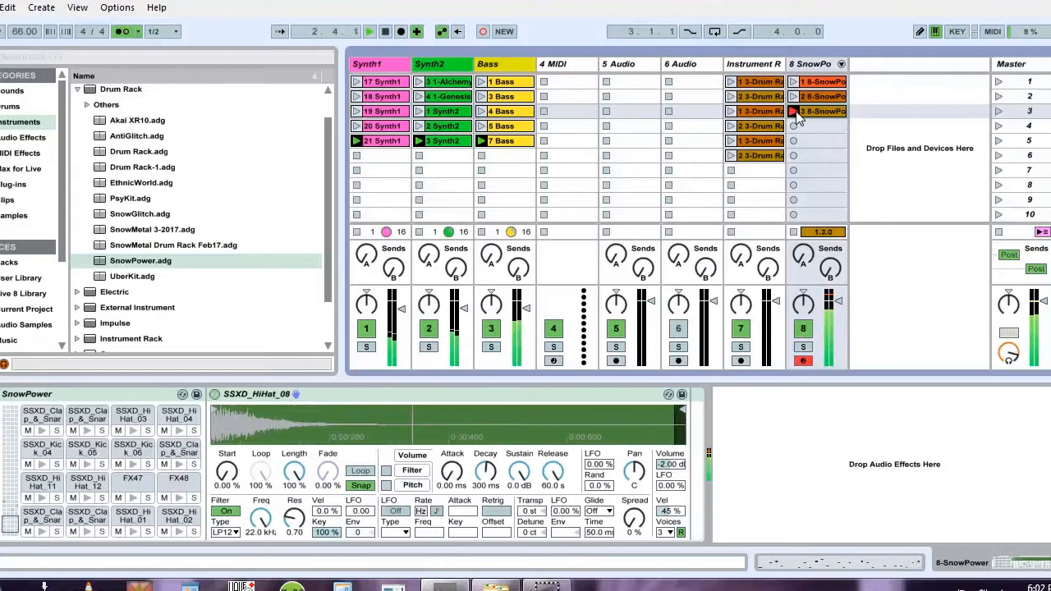
pyautogui.click(795, 113)
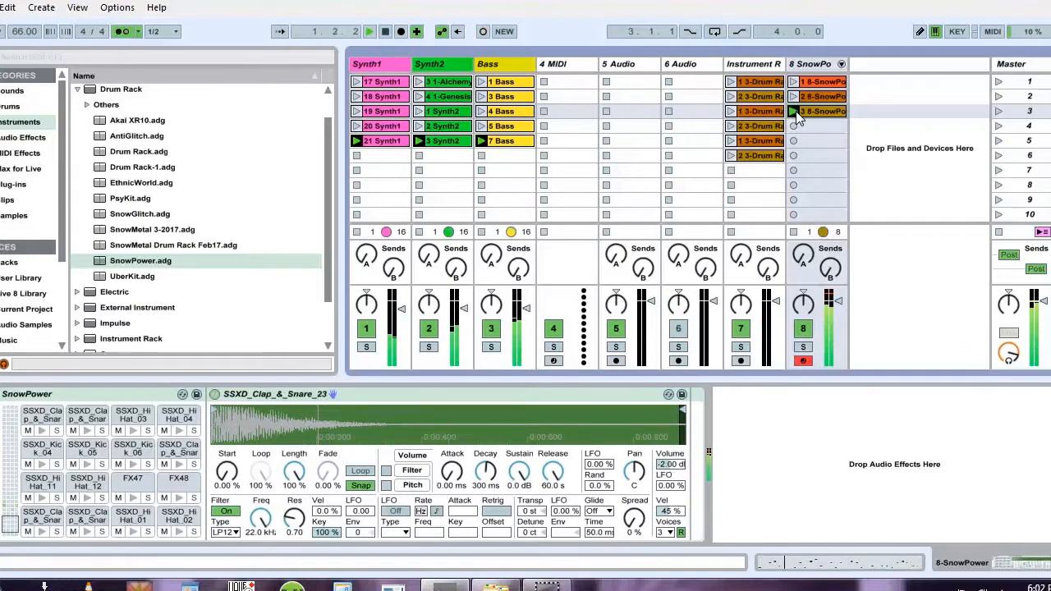
# Step: Stop playback and group the Instrument Rack and SnowPower tracks
pyautogui.click(802, 66)
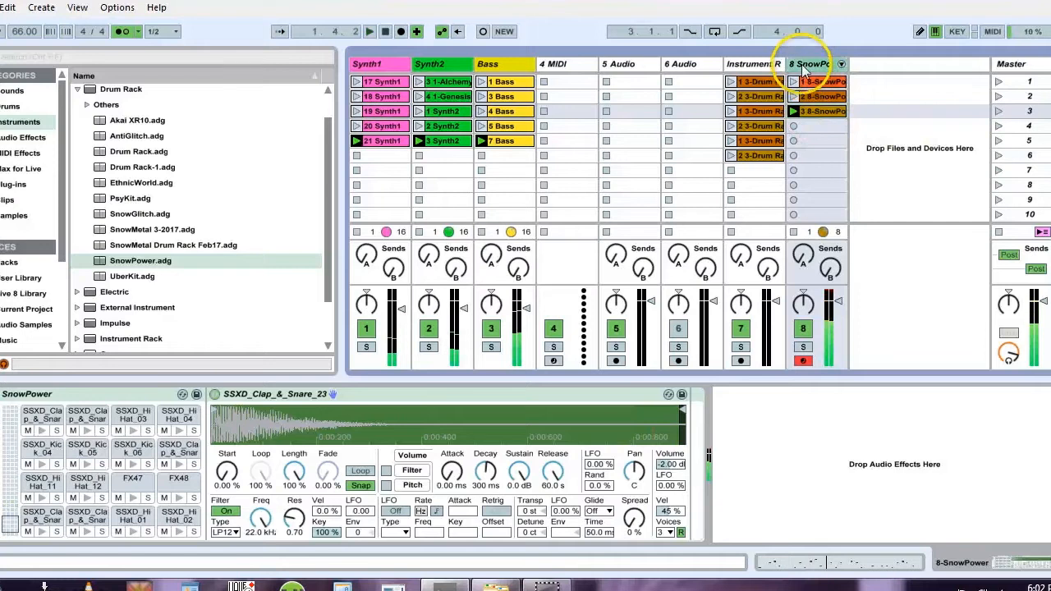
pyautogui.click(744, 64)
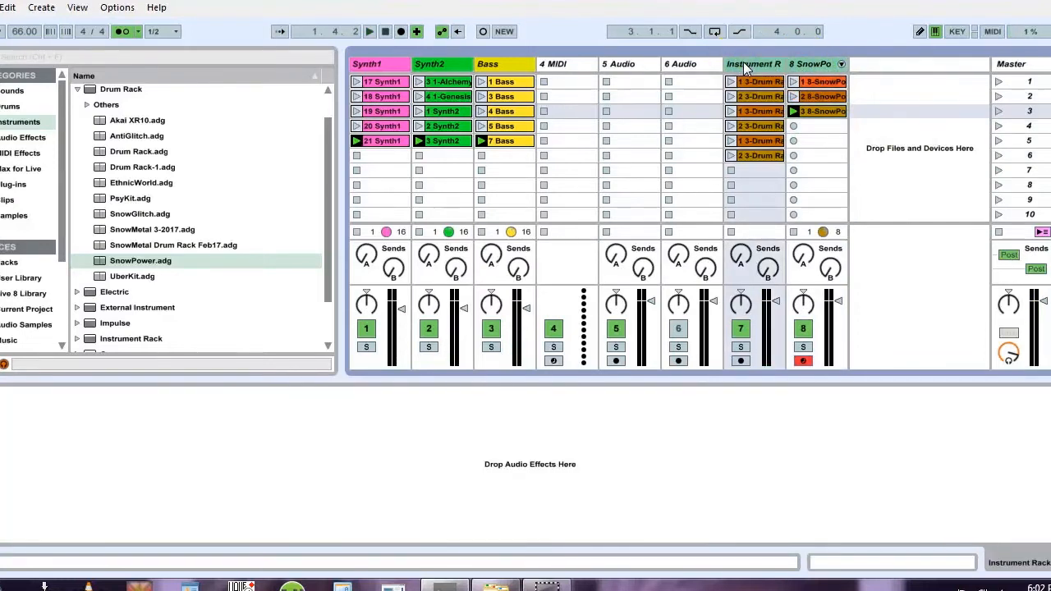
pyautogui.hotkey('ctrl', 'g')
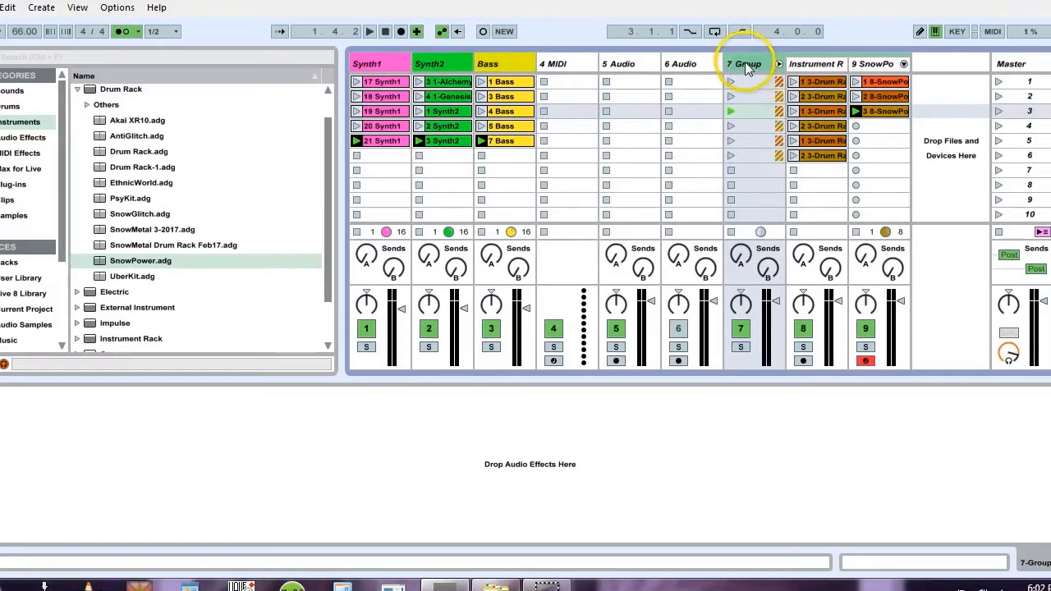
# Step: Color the new group track cyan and rename it Drums
pyautogui.rightClick(745, 63)
pyautogui.click(820, 283)
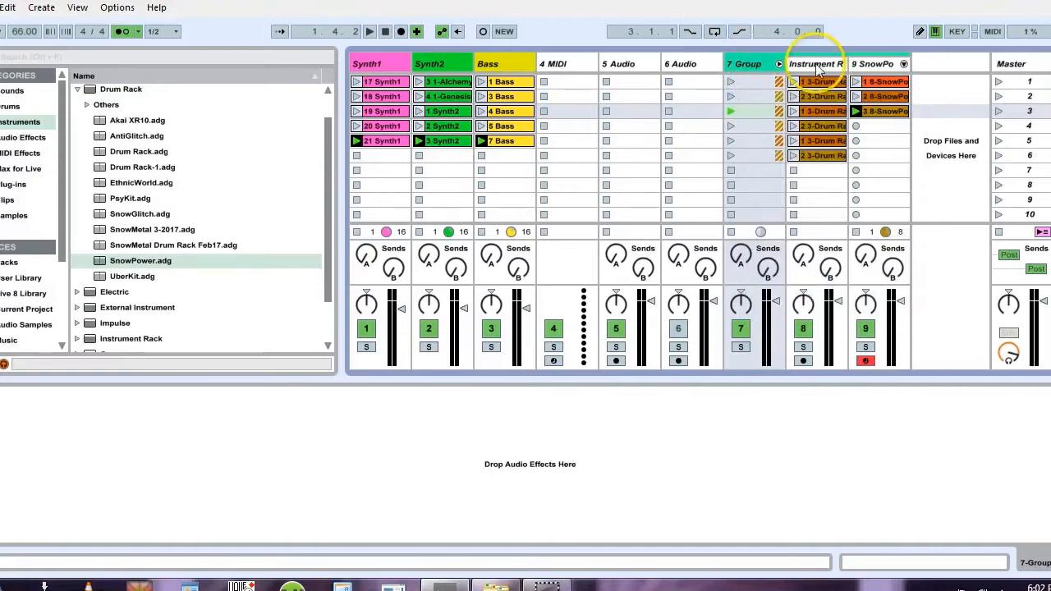
pyautogui.rightClick(757, 67)
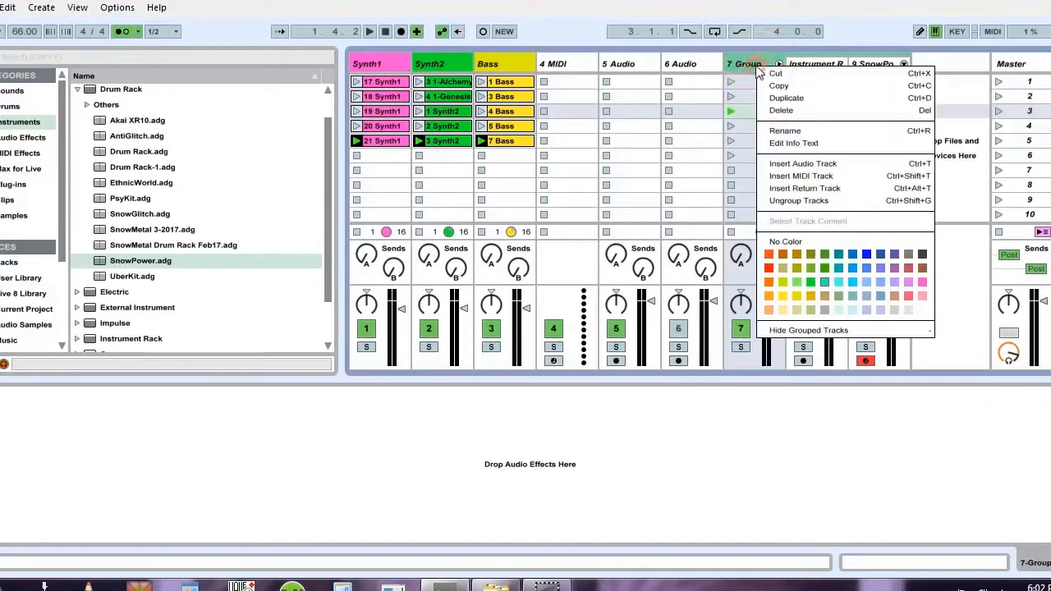
pyautogui.click(834, 284)
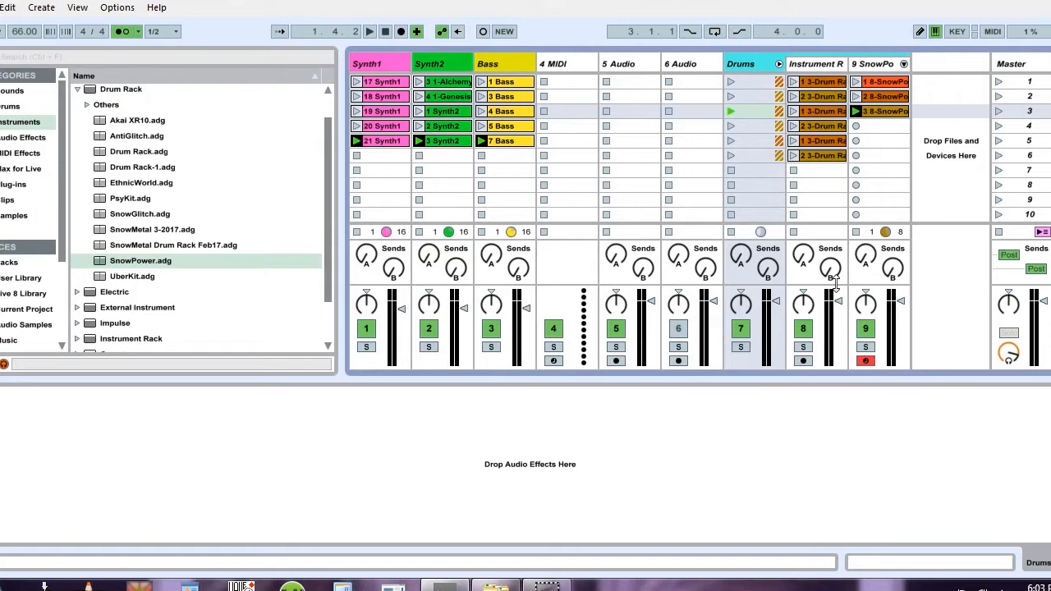
# Step: Set the sidechain source of the Bass track's Glue Compressor to the Drums group
pyautogui.click(491, 65)
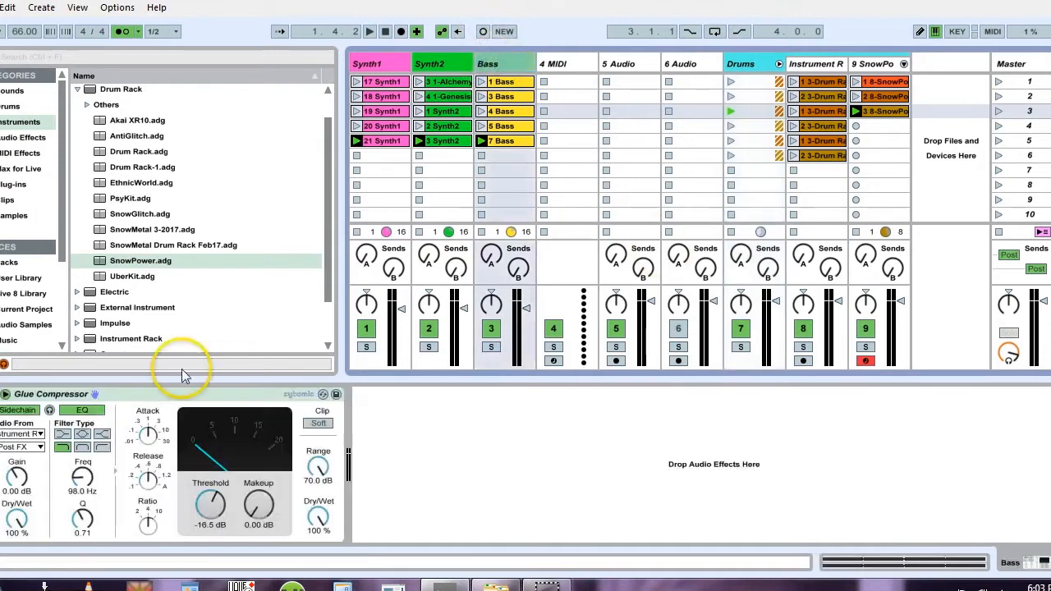
pyautogui.click(37, 436)
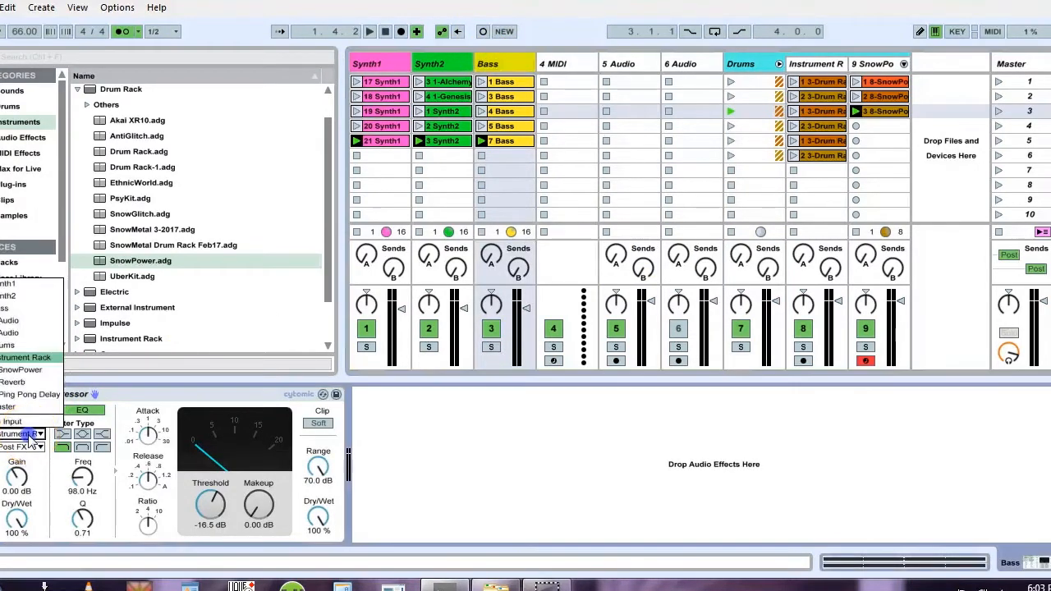
pyautogui.click(36, 435)
pyautogui.click(36, 435)
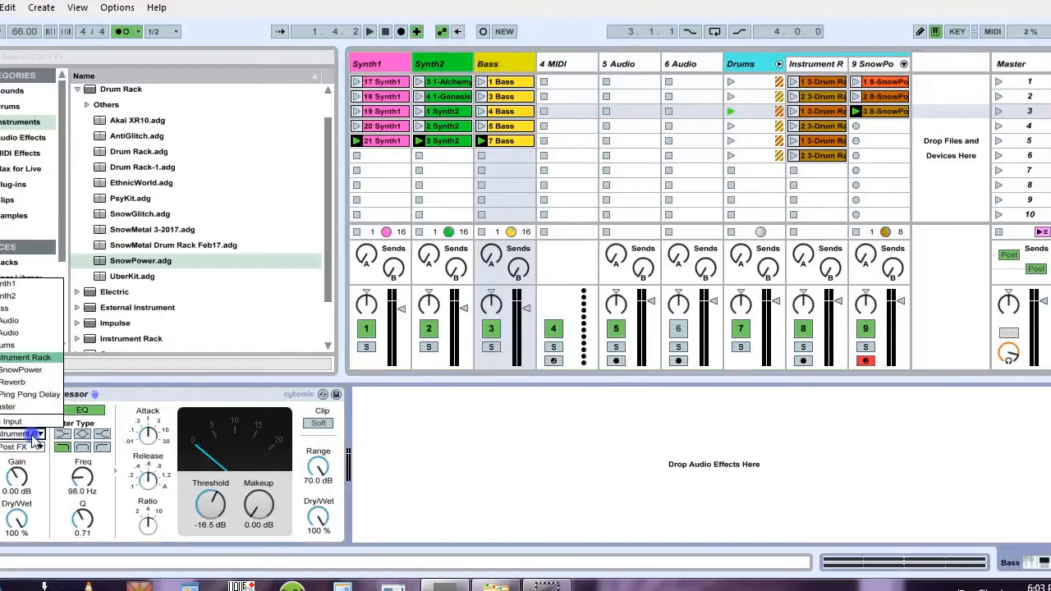
pyautogui.click(23, 354)
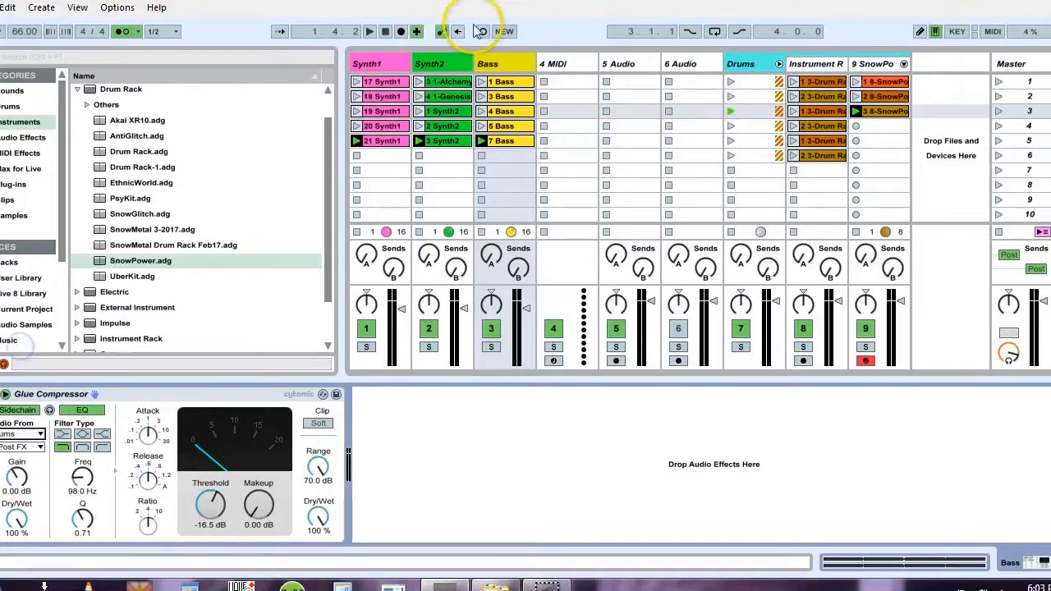
# Step: Set the Glue Compressor sidechain source to the Drums group on both the Synth2 and Synth1 tracks
pyautogui.click(445, 62)
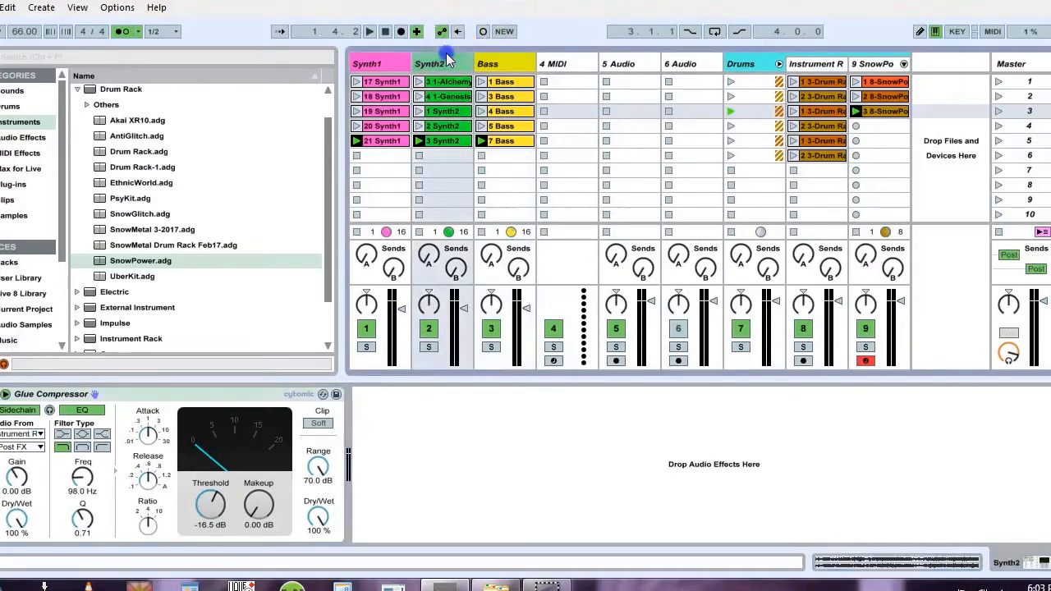
pyautogui.click(25, 434)
pyautogui.click(25, 347)
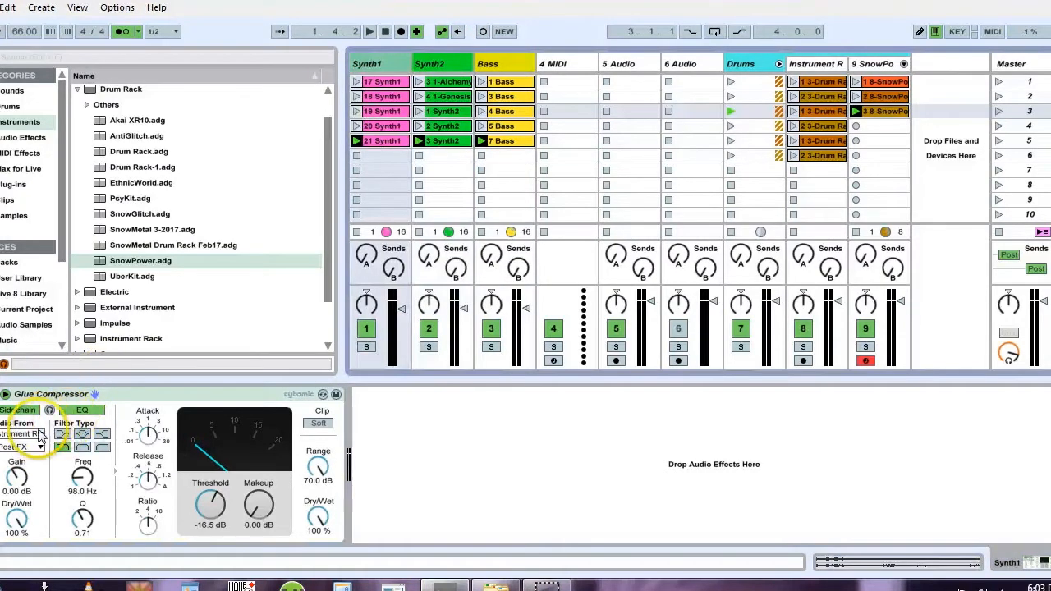
pyautogui.click(28, 434)
pyautogui.click(27, 352)
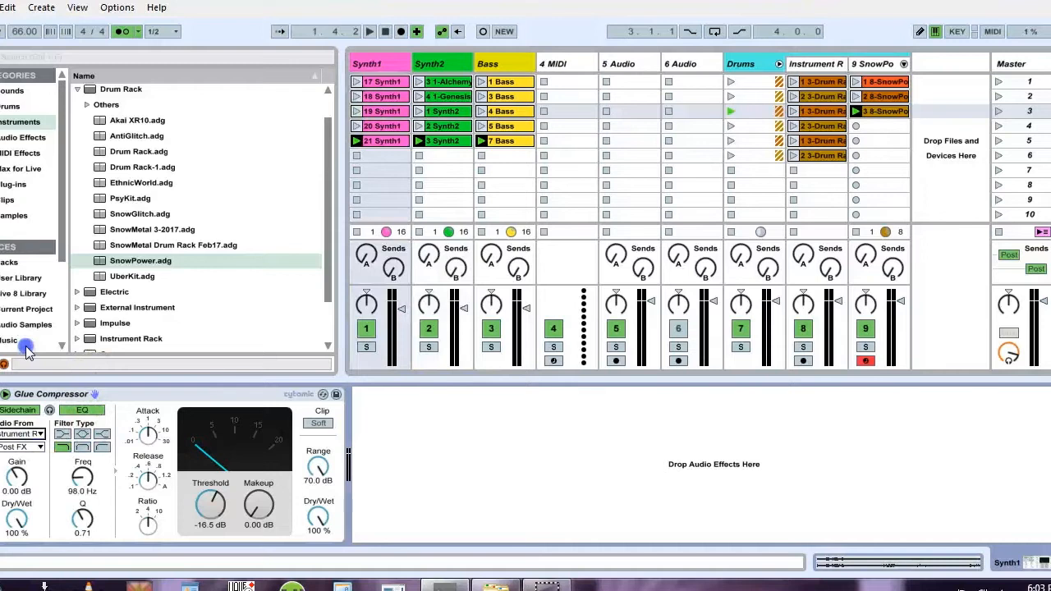
# Step: While auditioning scenes 1 to 3, disarm the SnowPower track and set the Instrument Rack track's volume to about -7.3 dB
pyautogui.click(999, 96)
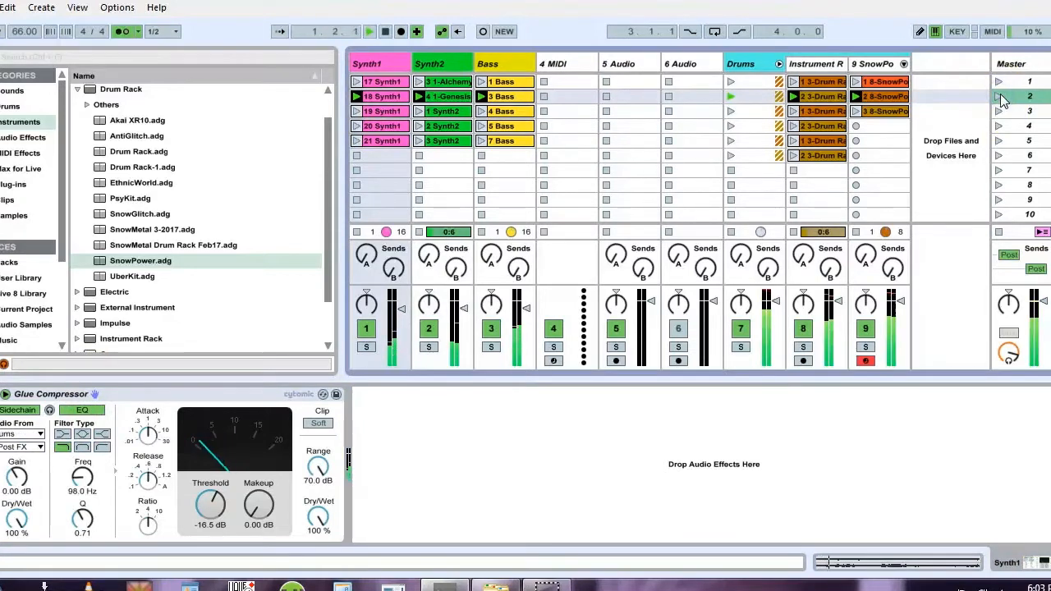
pyautogui.click(999, 82)
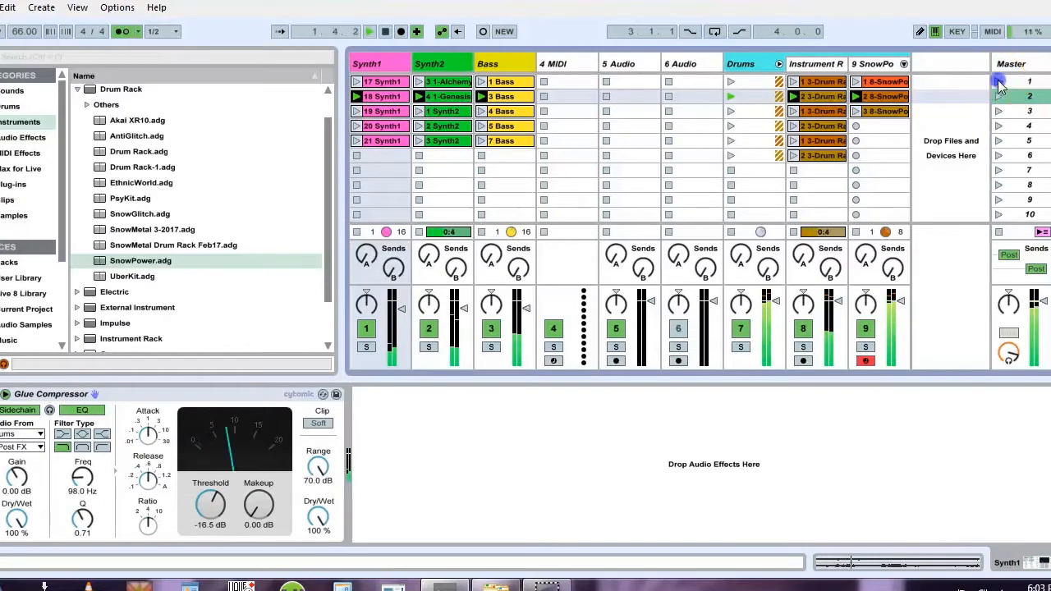
pyautogui.click(867, 362)
pyautogui.moveTo(836, 300); pyautogui.dragTo(834, 306)
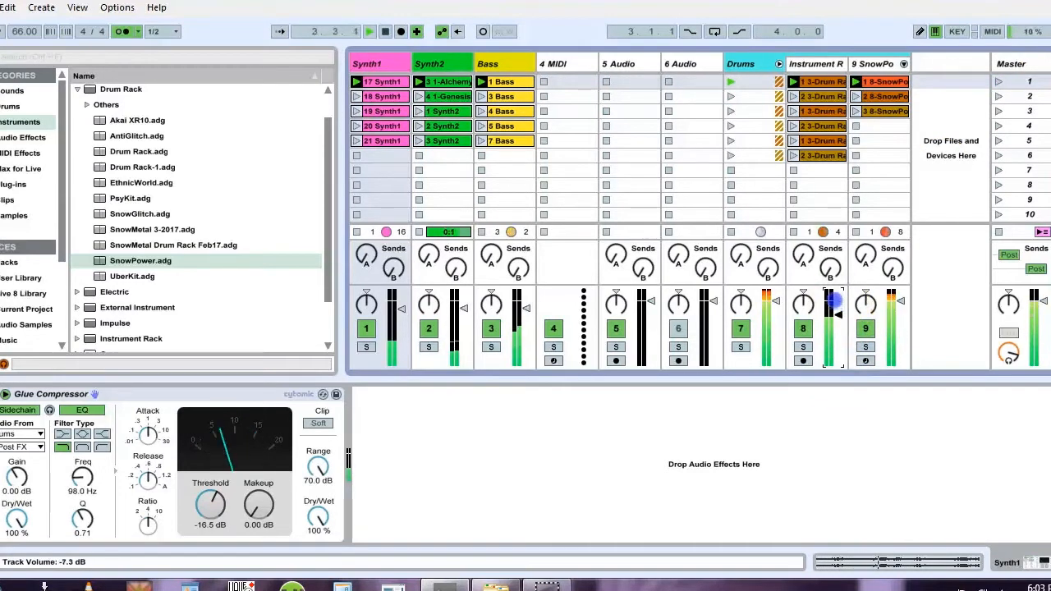
pyautogui.click(999, 111)
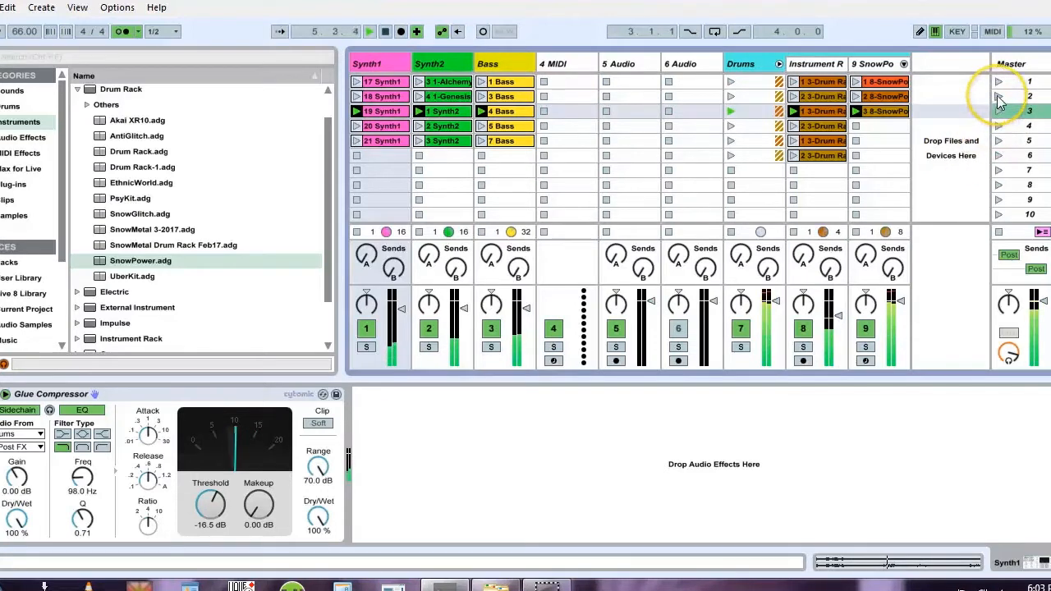
pyautogui.click(999, 98)
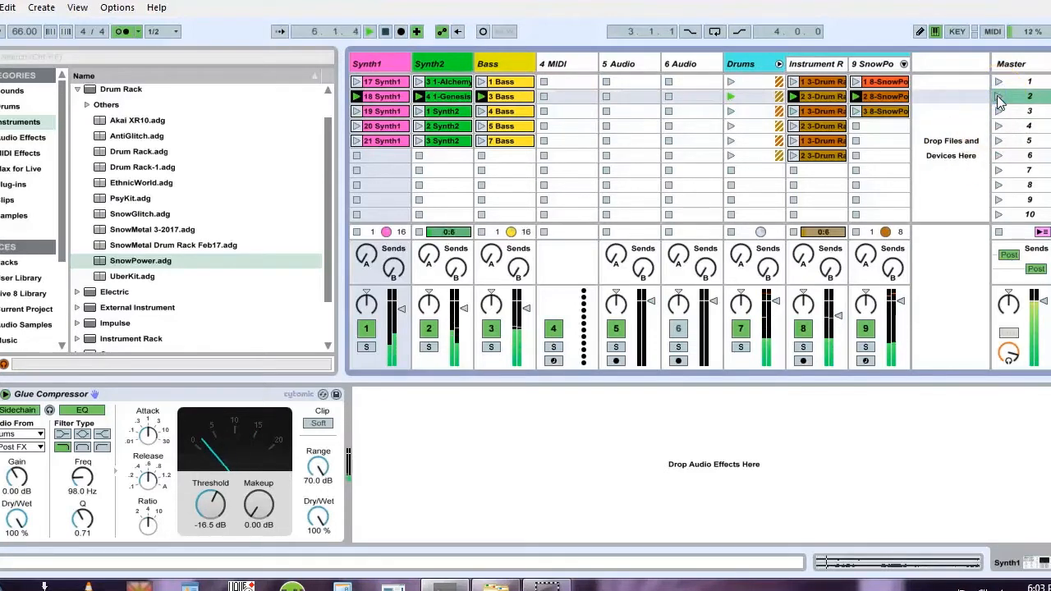
# Step: Duplicate the three SnowPower clips into scenes 4 to 6 and launch scene 5
pyautogui.click(877, 97)
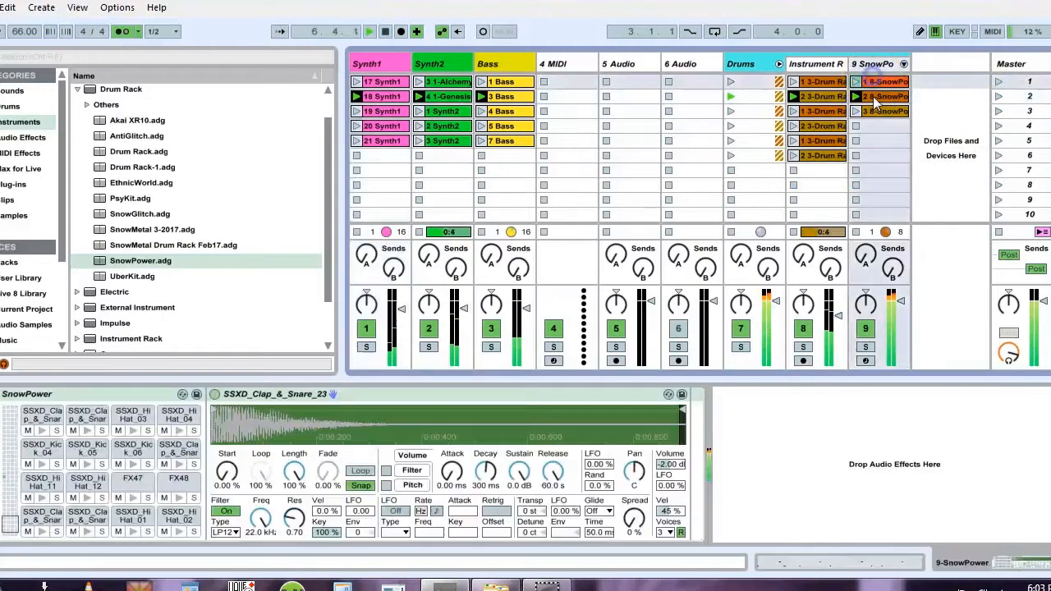
pyautogui.keyDown('shift'); pyautogui.click(875, 112); pyautogui.keyUp('shift')
pyautogui.hotkey('ctrl', 'd')
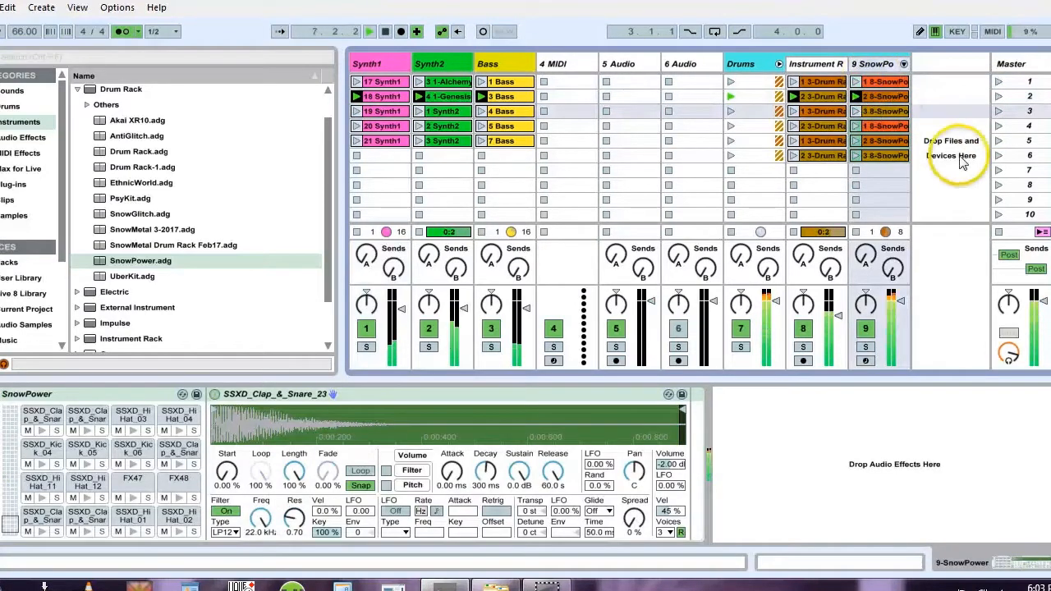
pyautogui.click(1000, 141)
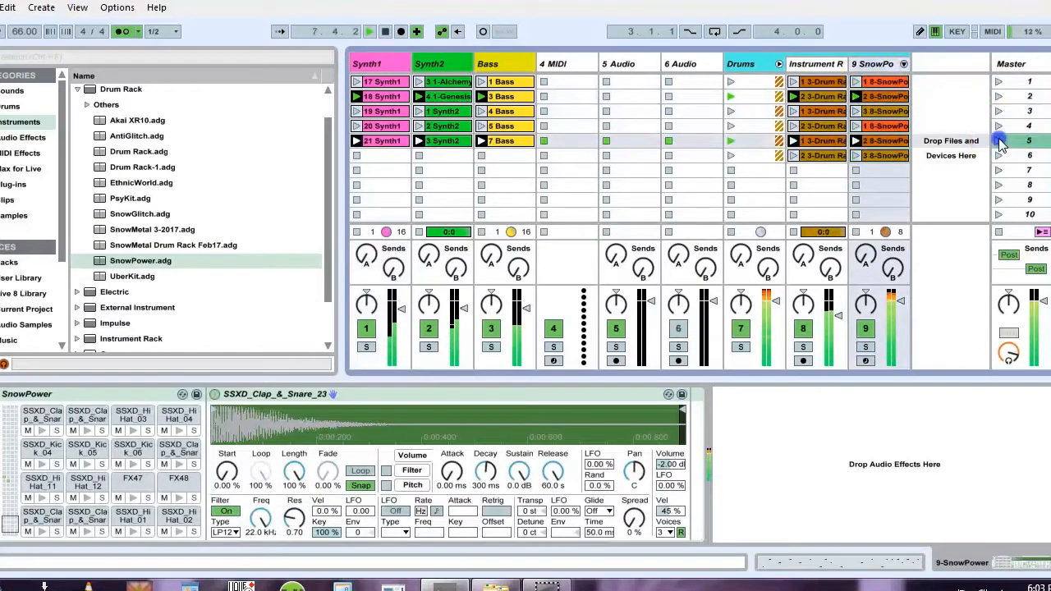
# Step: Set the transposition of the Instrument Rack clips in scenes 3 and 4 to -4 st
pyautogui.click(819, 112)
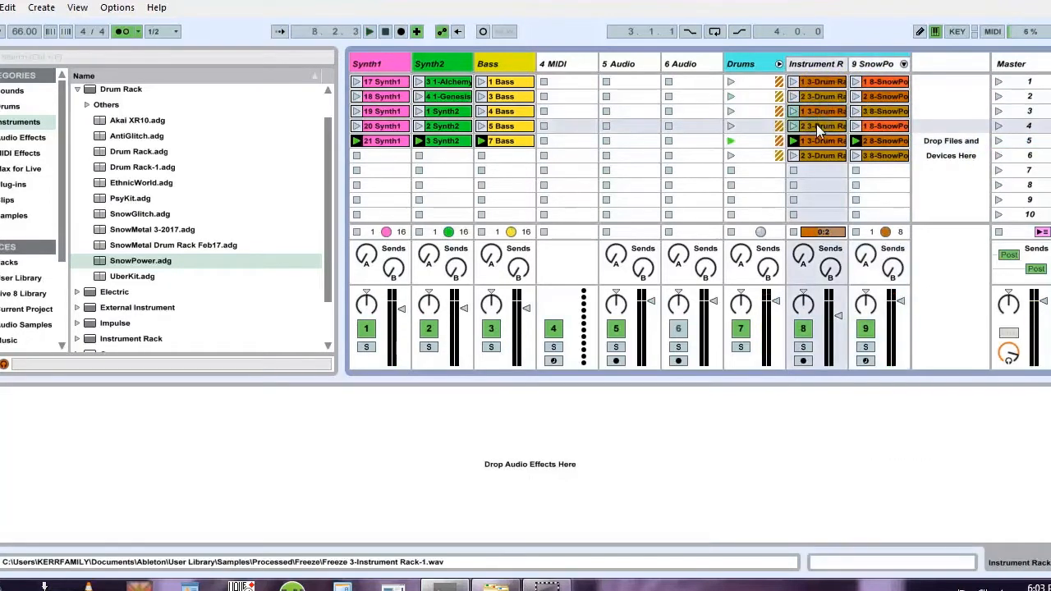
pyautogui.keyDown('shift'); pyautogui.click(819, 127); pyautogui.keyUp('shift')
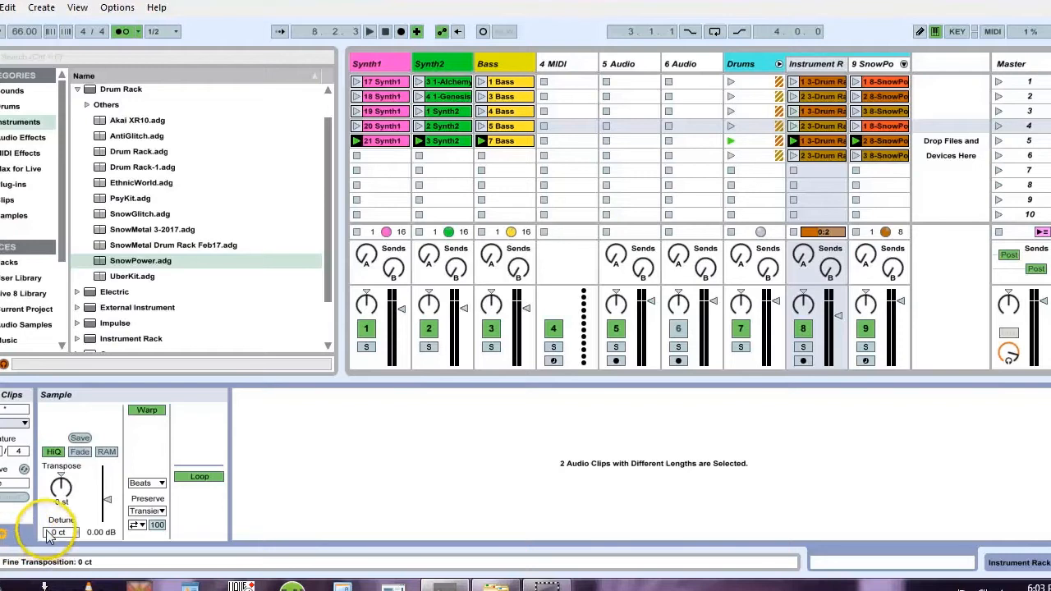
pyautogui.click(66, 489)
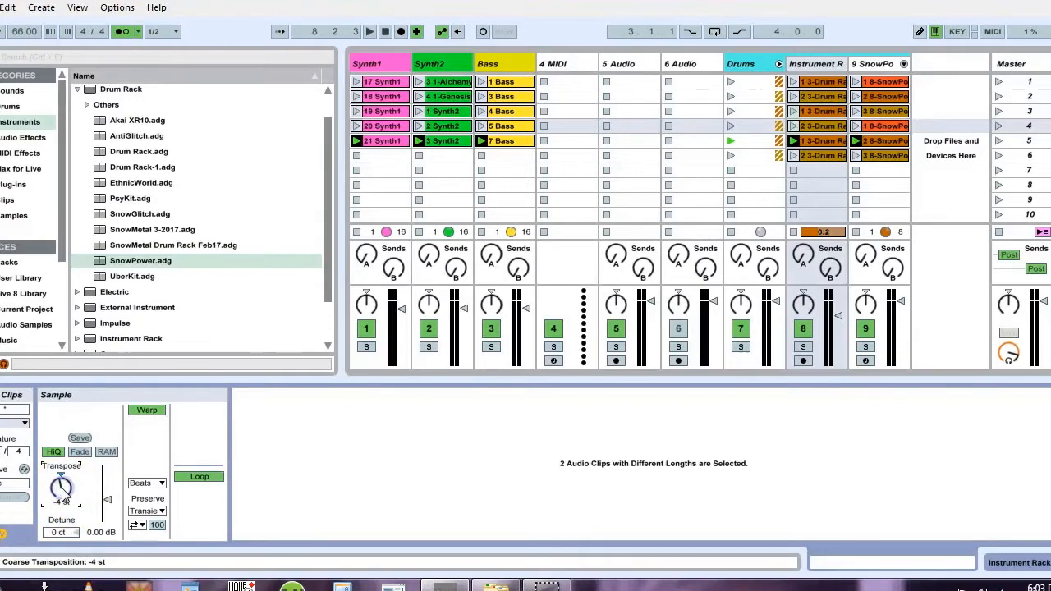
# Step: Set the transposition of the Instrument Rack clips in scenes 5 and 6 to 6 st and launch scene 3
pyautogui.click(821, 141)
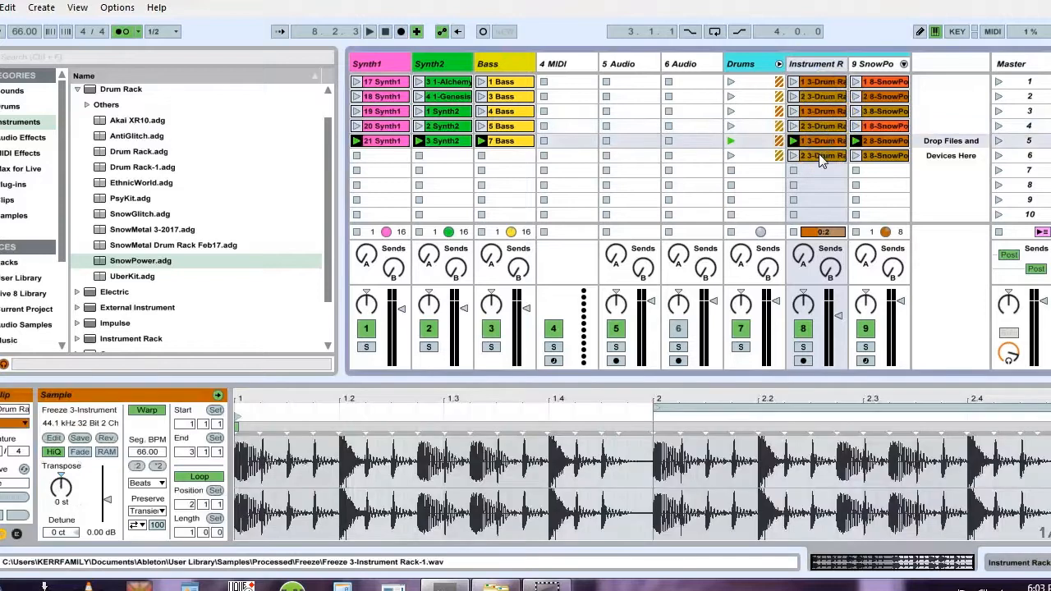
pyautogui.keyDown('shift'); pyautogui.click(821, 156); pyautogui.keyUp('shift')
pyautogui.moveTo(62, 487); pyautogui.dragTo(61, 476)
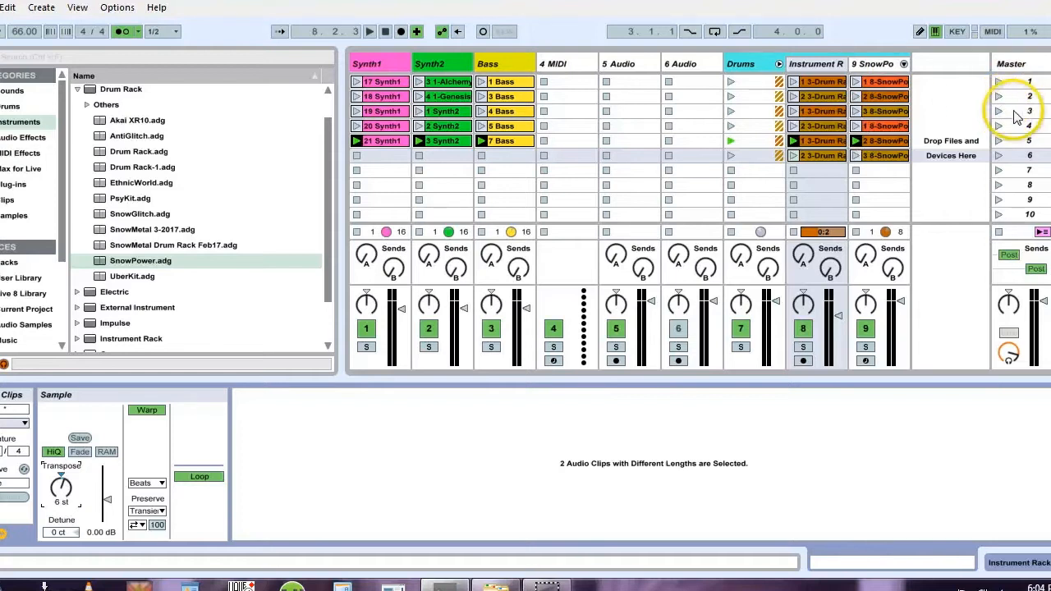
pyautogui.click(1000, 112)
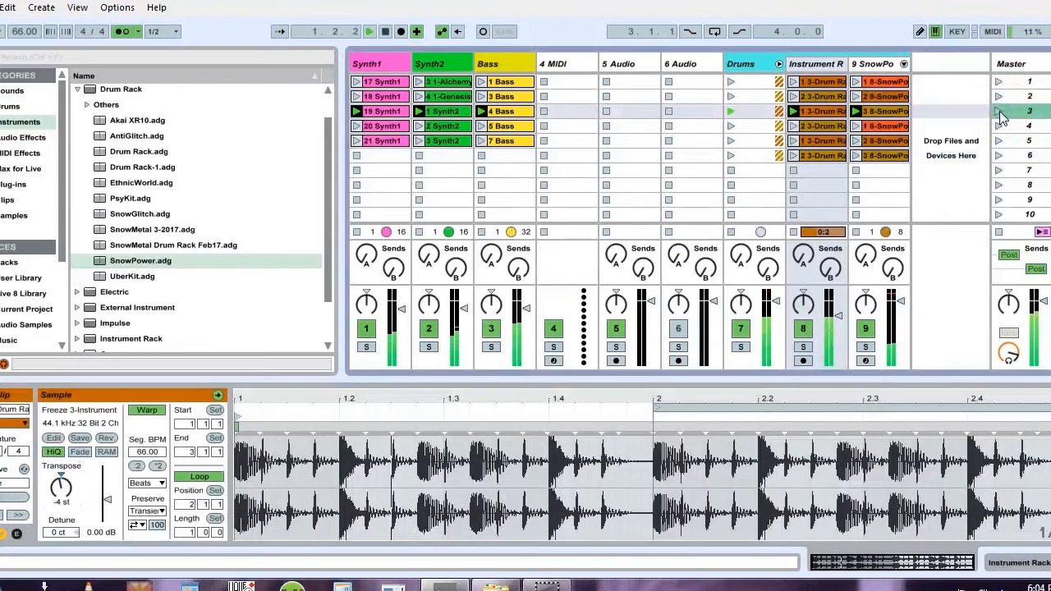
# Step: Recolor all six SnowPower clips in scenes 1 to 6 turquoise
pyautogui.click(875, 81)
pyautogui.keyDown('shift'); pyautogui.click(874, 155); pyautogui.keyUp('shift')
pyautogui.rightClick(876, 156)
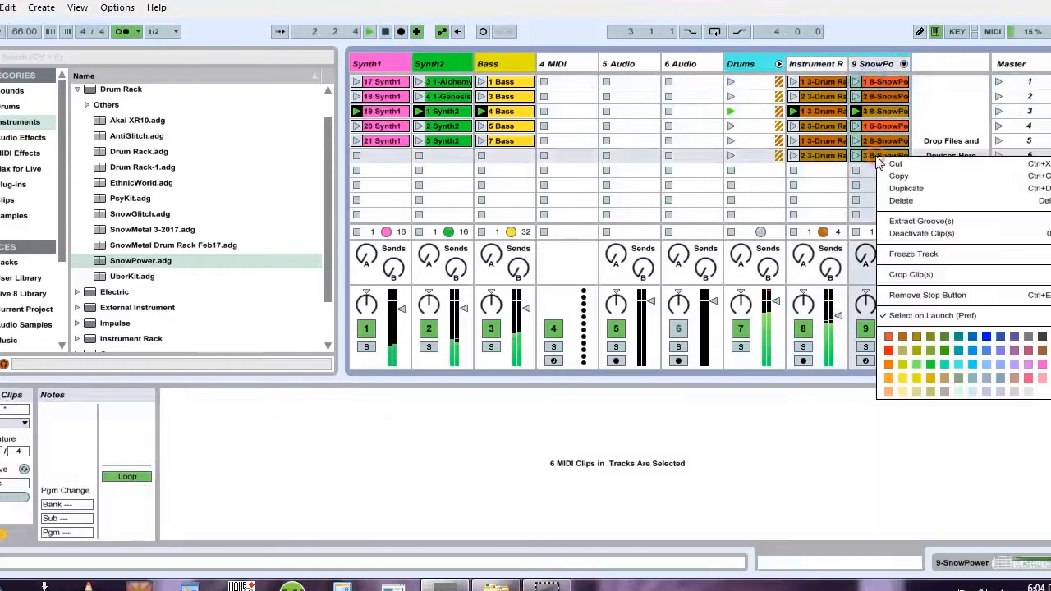
pyautogui.click(959, 364)
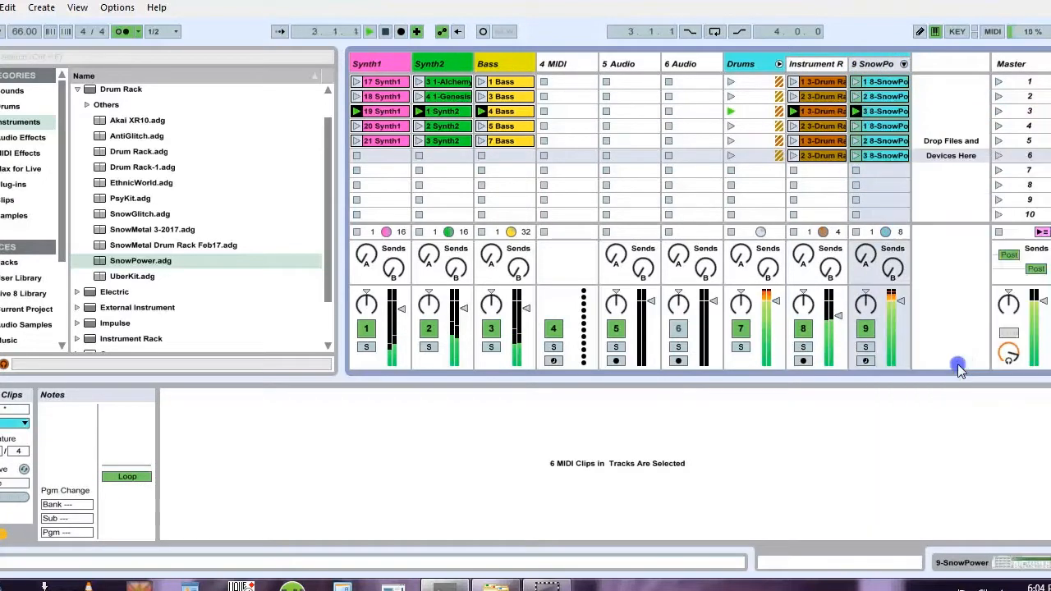
# Step: Transpose all notes of the scene 1 SnowPower clip down two octaves to C#-1–F-1 and launch scene 1
pyautogui.click(884, 81)
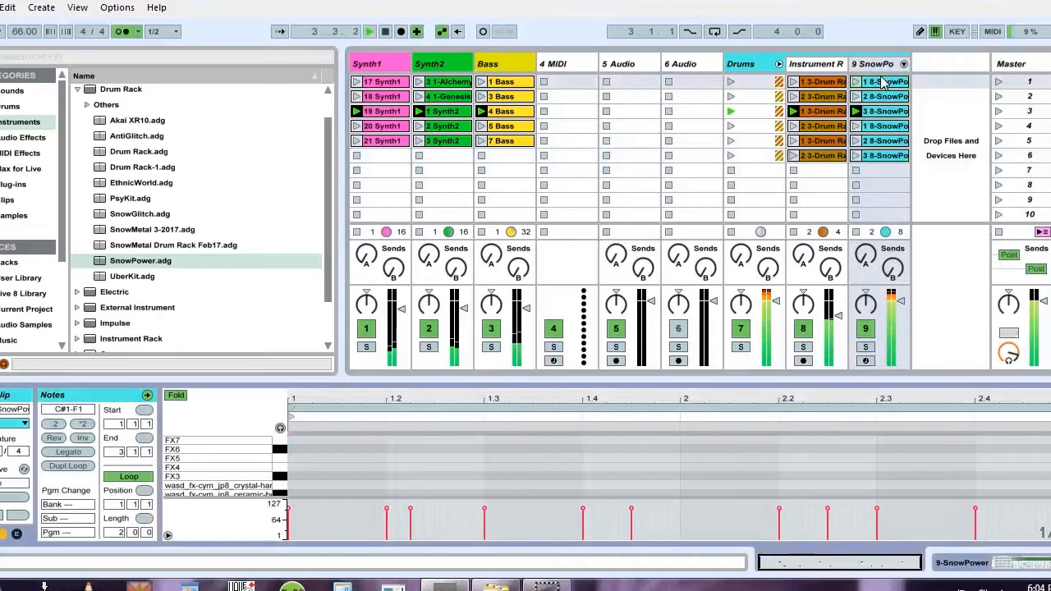
pyautogui.hotkey('ctrl', 'a')
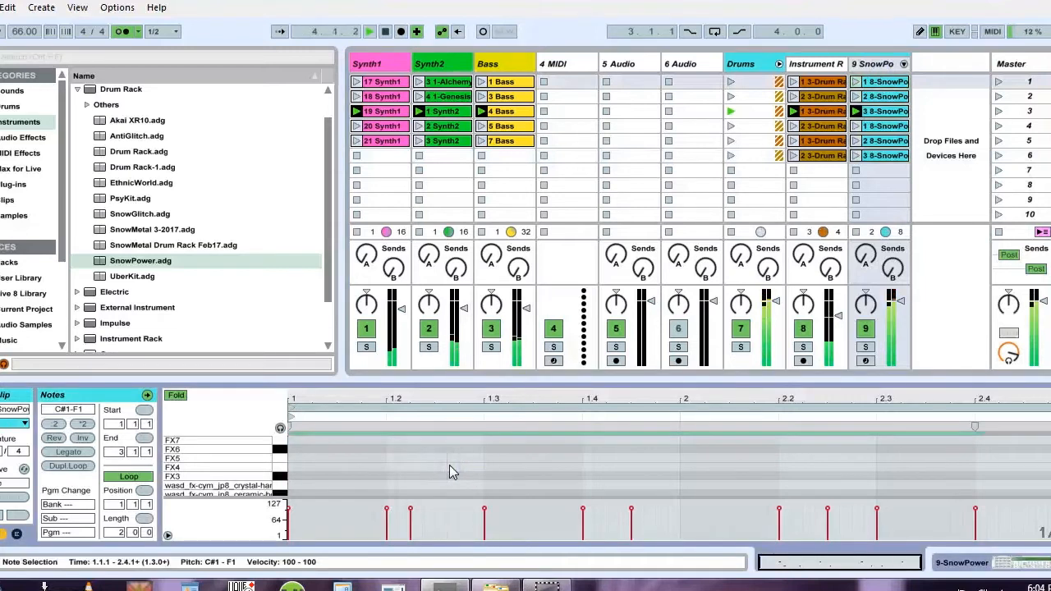
pyautogui.hotkey('shift', 'Down')
pyautogui.hotkey('shift', 'Down')
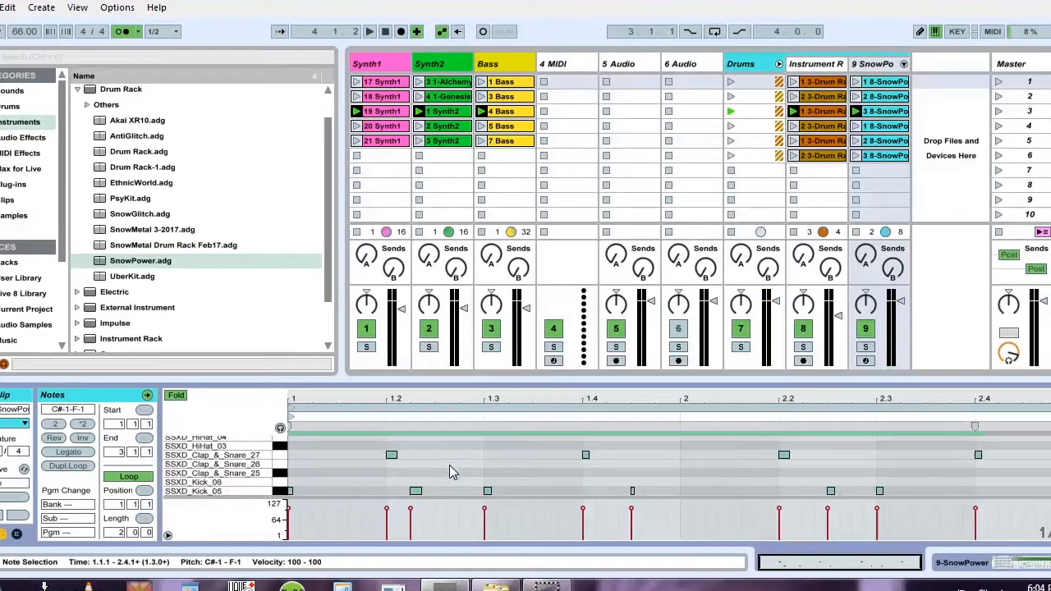
pyautogui.click(997, 83)
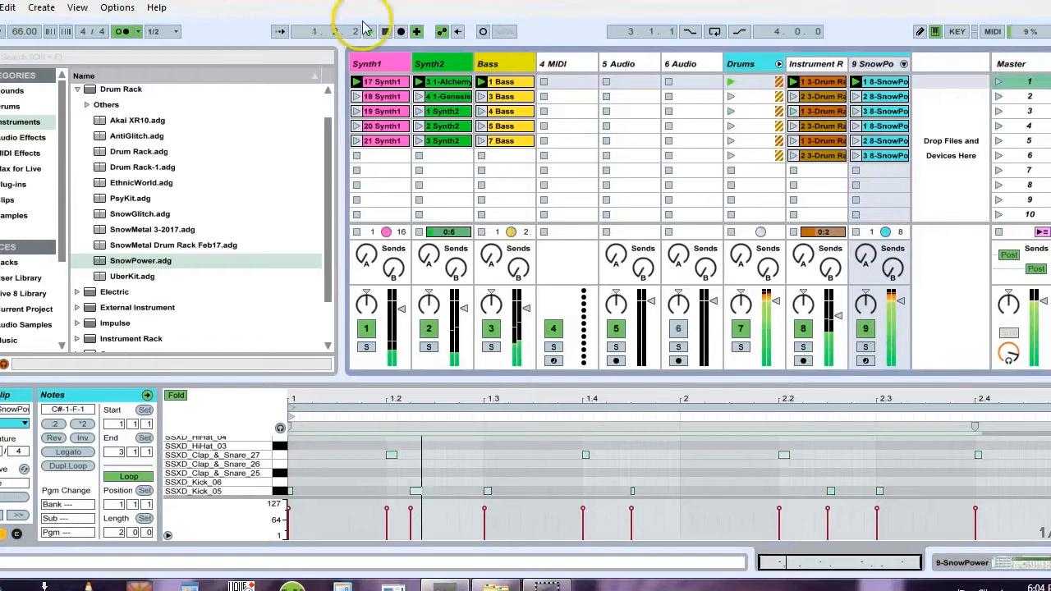
# Step: Turn off the metronome, and in the launched scene 2 transpose all notes of the SnowPower clip up two octaves to C#4–G#4
pyautogui.click(124, 31)
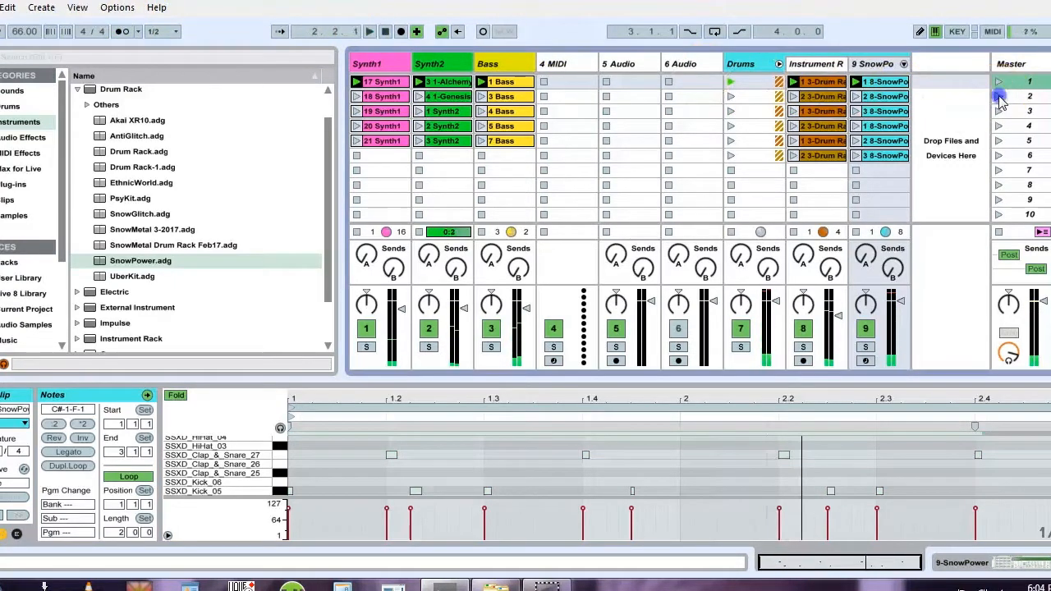
pyautogui.click(1000, 97)
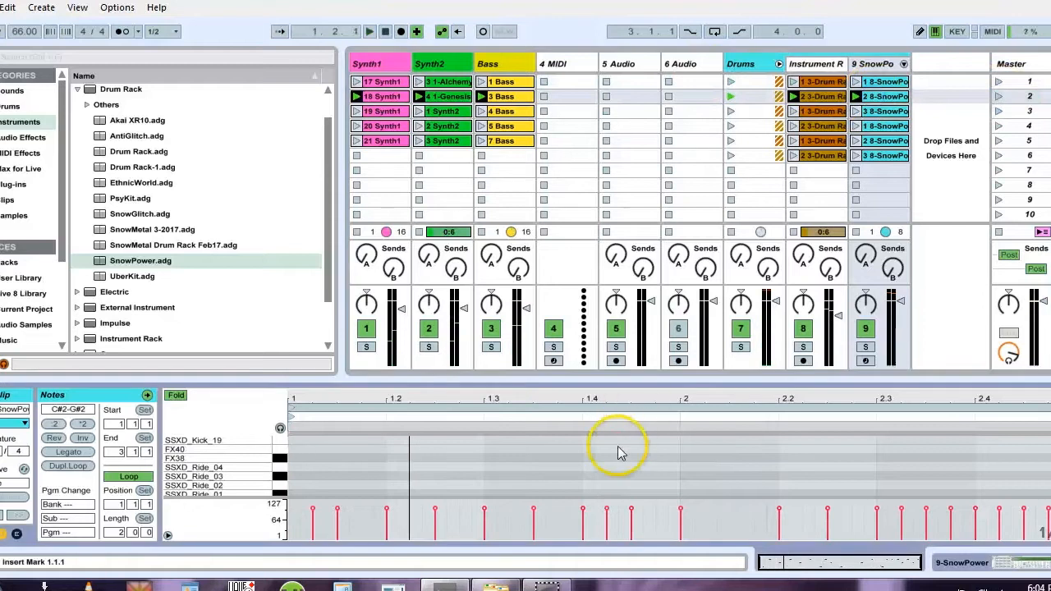
pyautogui.hotkey('ctrl', 'a')
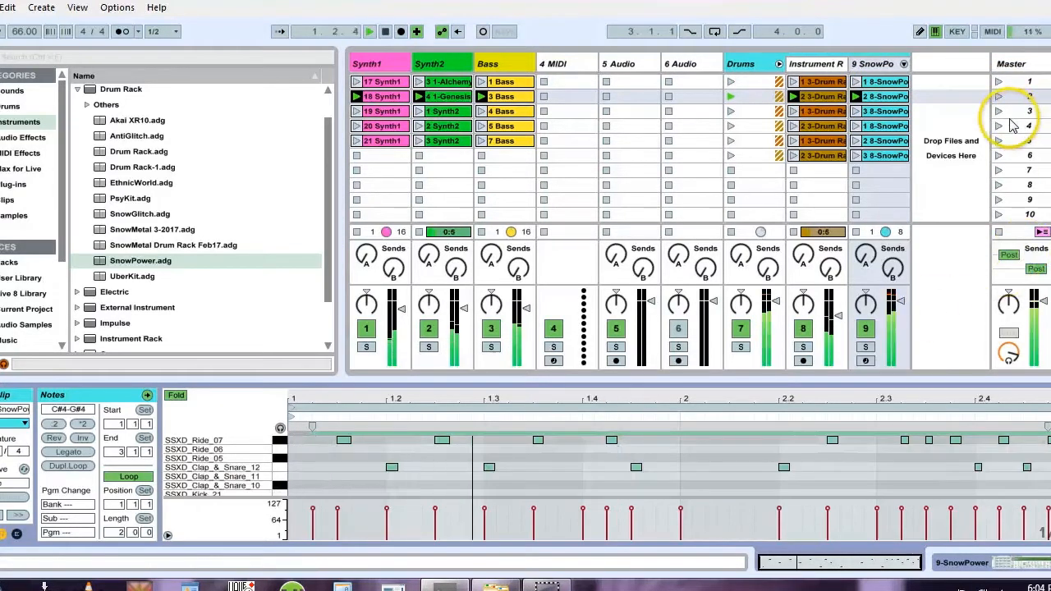
# Step: Transpose all notes of the scene 5 SnowPower clip down four octaves to C#-2–G#-2 and launch scene 5
pyautogui.click(893, 141)
pyautogui.hotkey('ctrl', 'a')
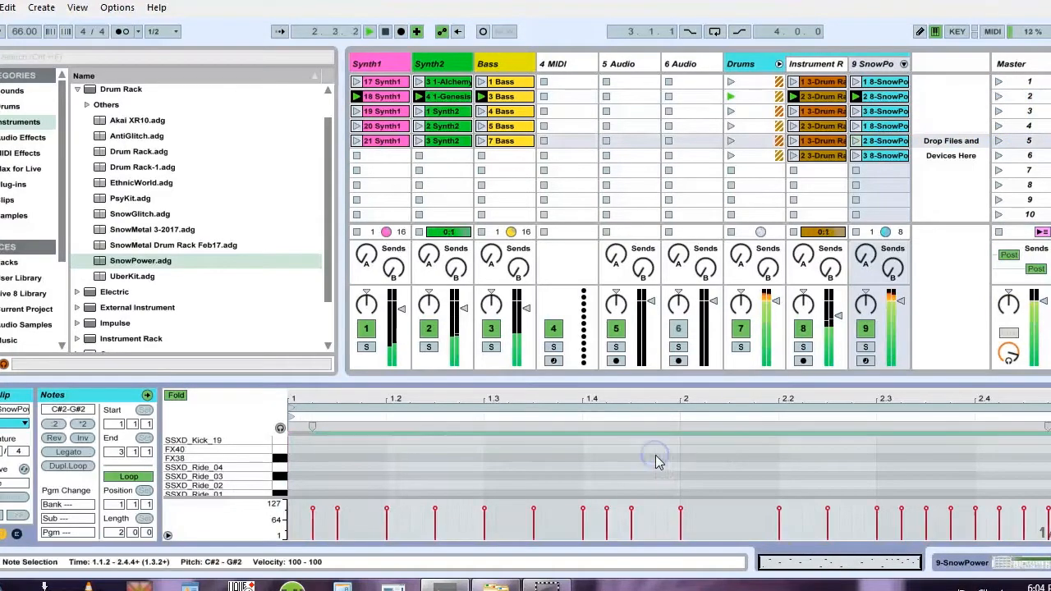
pyautogui.hotkey('shift', 'Down')
pyautogui.hotkey('shift', 'Down')
pyautogui.hotkey('shift', 'Down')
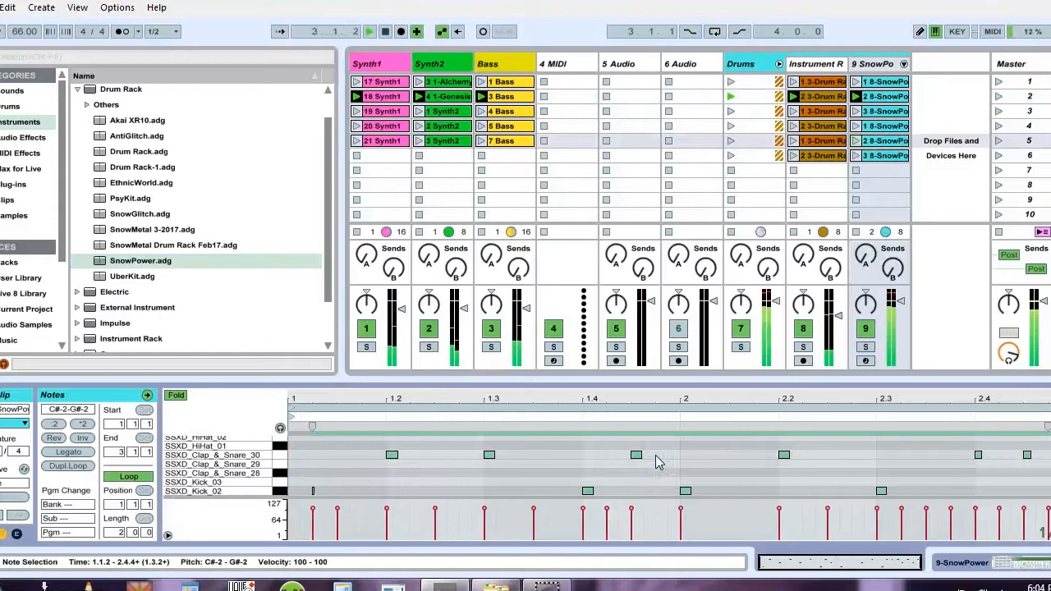
pyautogui.click(998, 142)
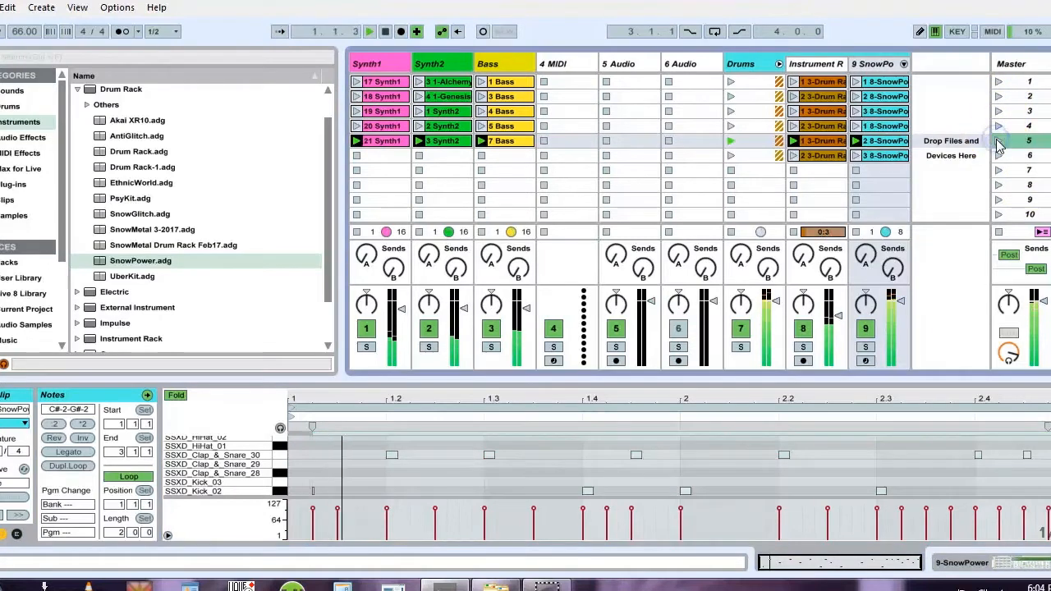
# Step: Launch scene 6 and transpose all notes of its SnowPower clip up two octaves to D2–A#2
pyautogui.click(999, 155)
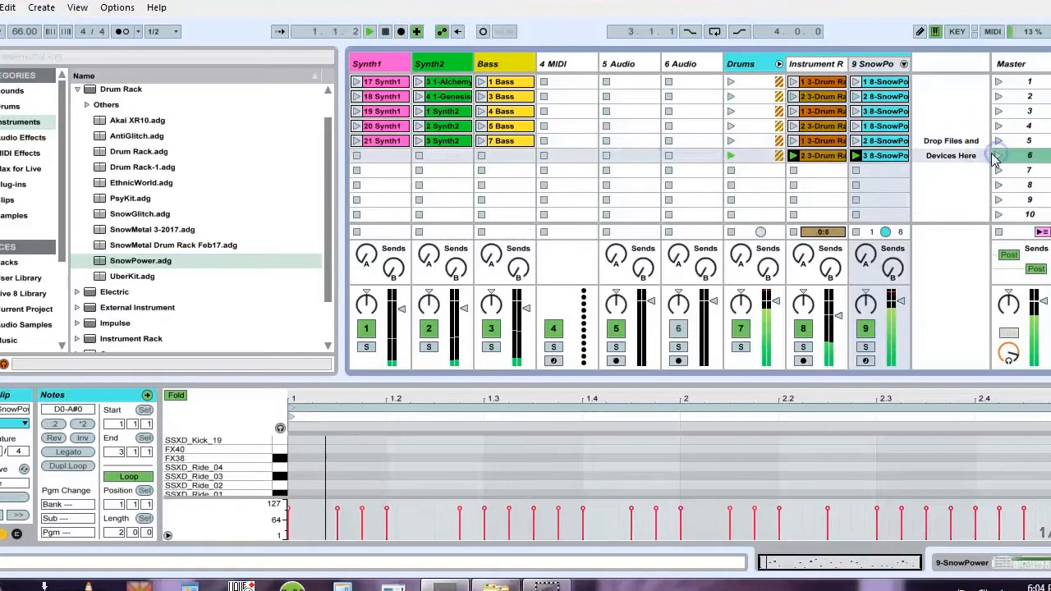
pyautogui.click(859, 157)
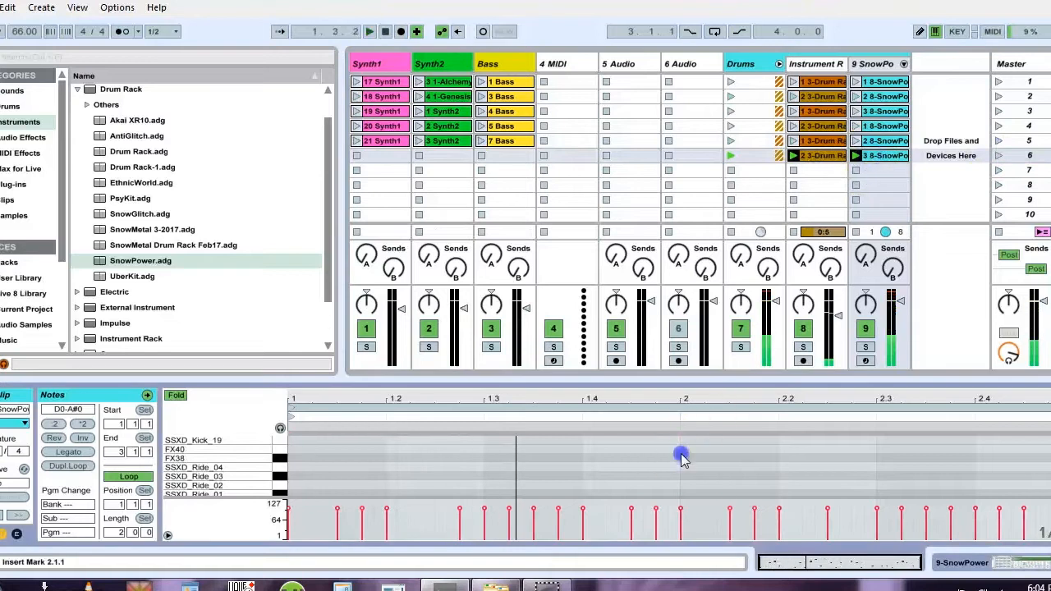
pyautogui.hotkey('ctrl', 'a')
pyautogui.hotkey('shift', 'Up')
pyautogui.hotkey('shift', 'Up')
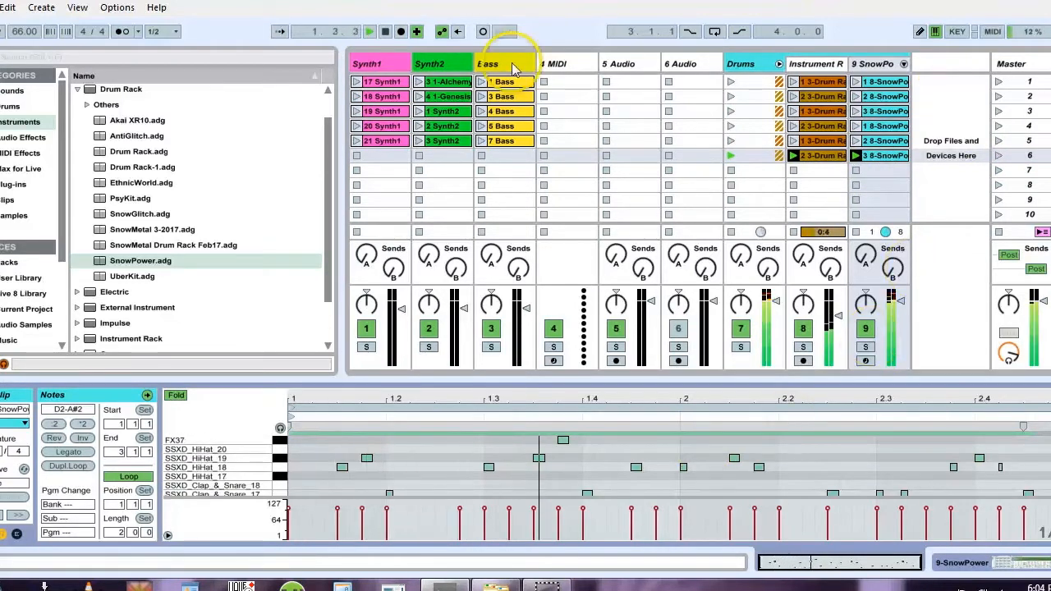
# Step: Audition the Bass clips of scenes 2 and 3 over the scene 6 drums, adding the scene 4 Synth2 and scene 1 Synth1 clips
pyautogui.click(482, 96)
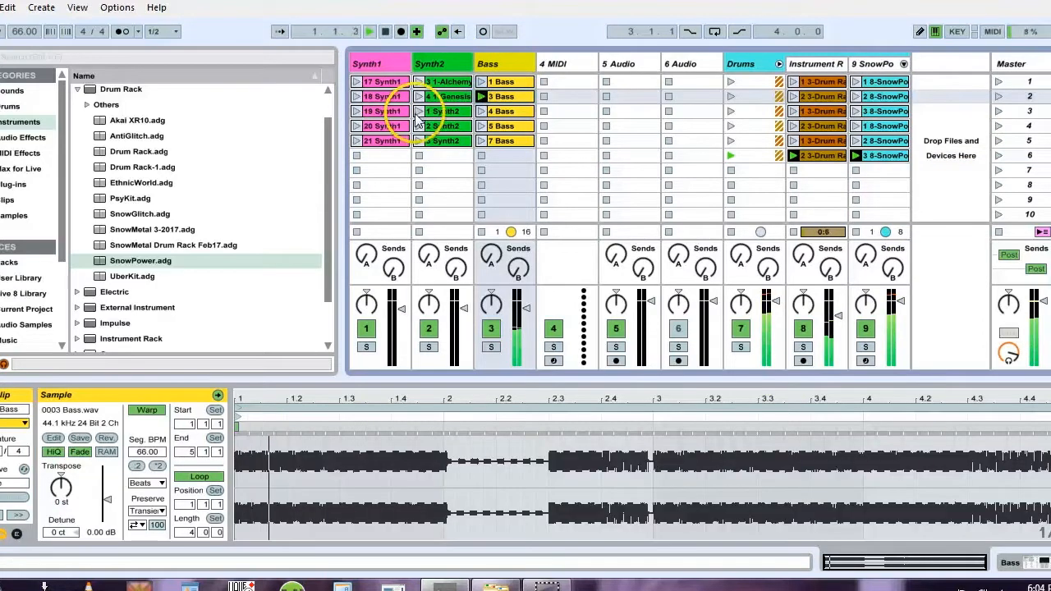
pyautogui.click(481, 110)
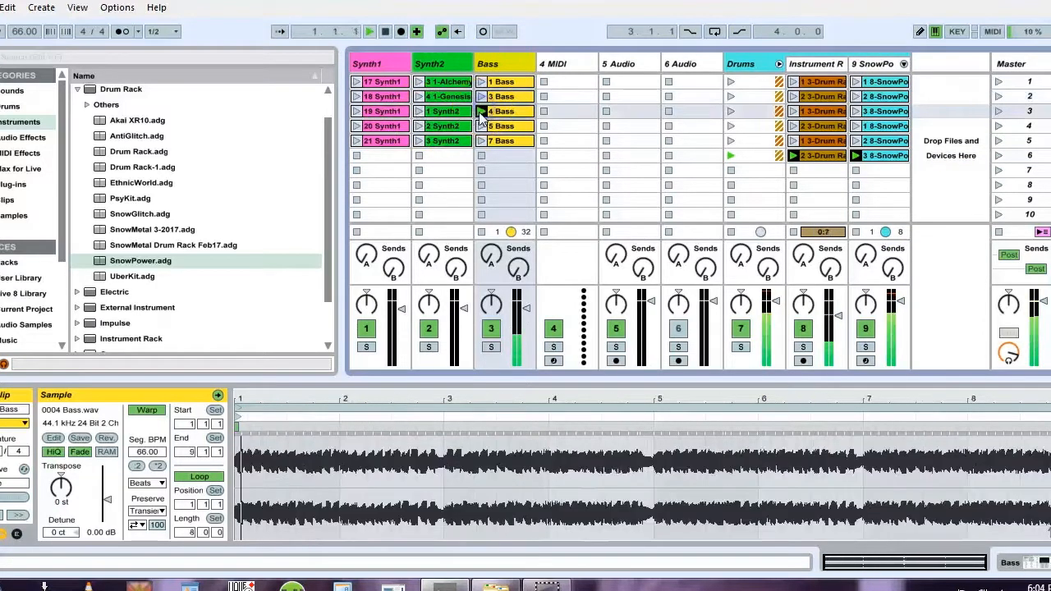
pyautogui.click(419, 127)
pyautogui.click(356, 82)
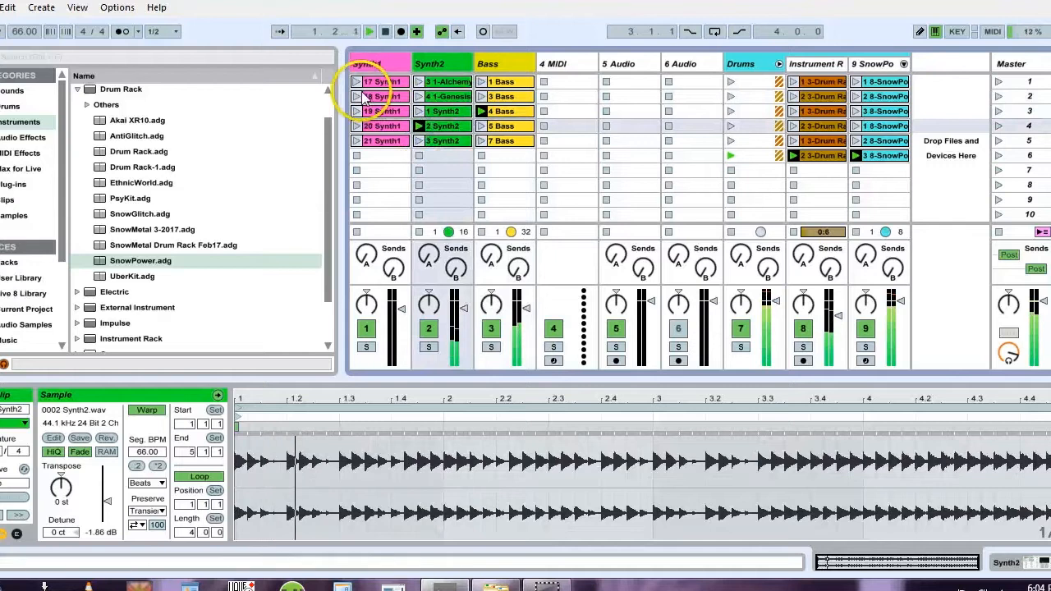